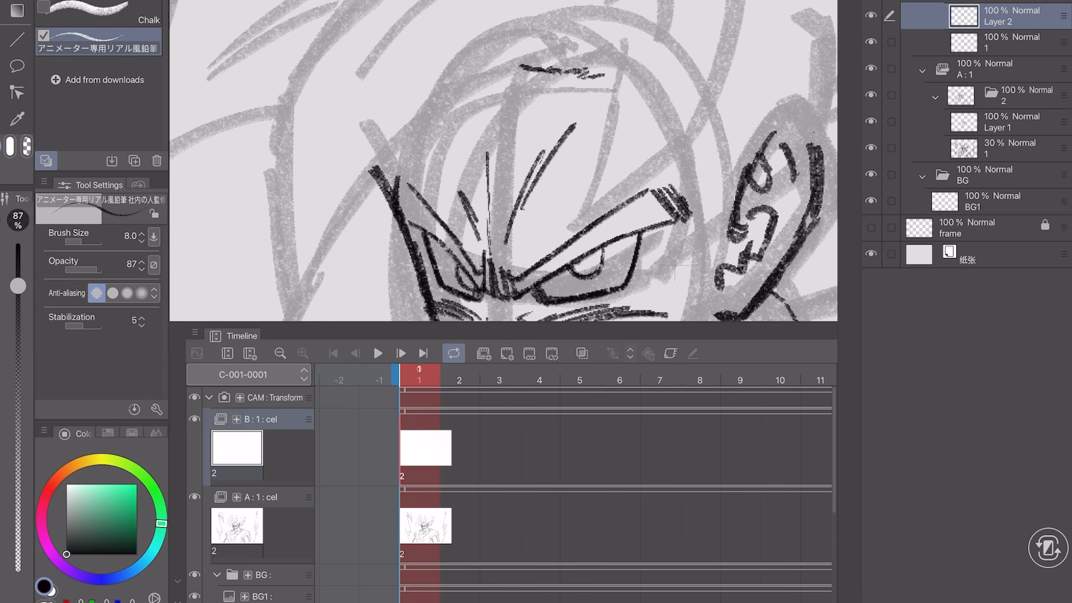
# - Ink the outer contour of the upper arm over the grey sketch on Layer 1 of cel A
pyautogui.scroll(1, 503, 160)
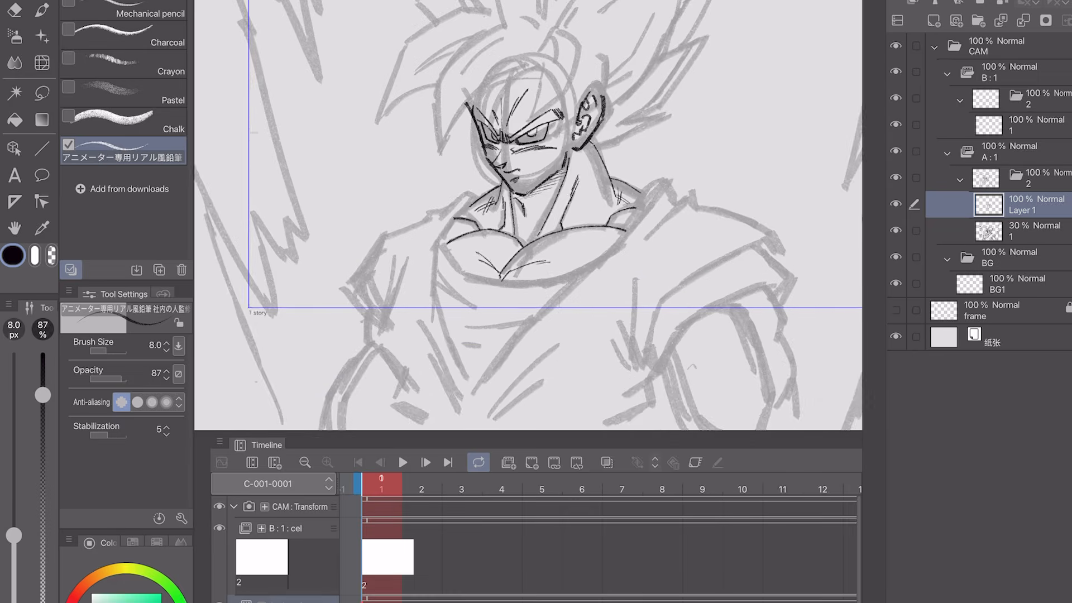
pyautogui.scroll(5, 529, 215)
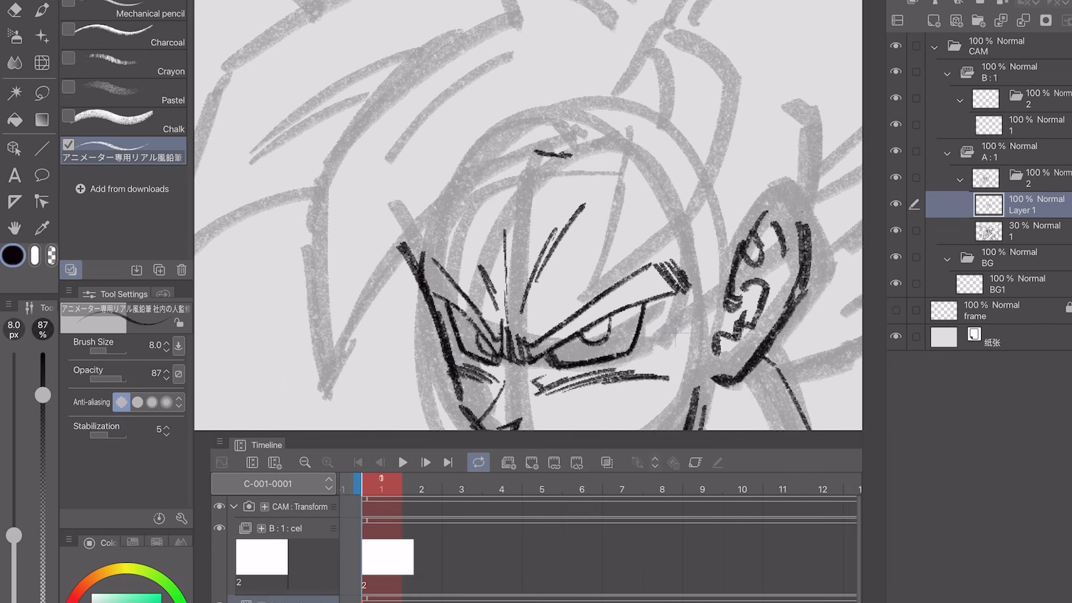
pyautogui.scroll(-5, 528, 215)
pyautogui.scroll(4, 528, 215)
pyautogui.moveTo(481, 138)
pyautogui.mouseDown()
pyautogui.moveTo(450, 209)
pyautogui.moveTo(452, 294)
pyautogui.mouseUp()
pyautogui.scroll(-2, 528, 215)
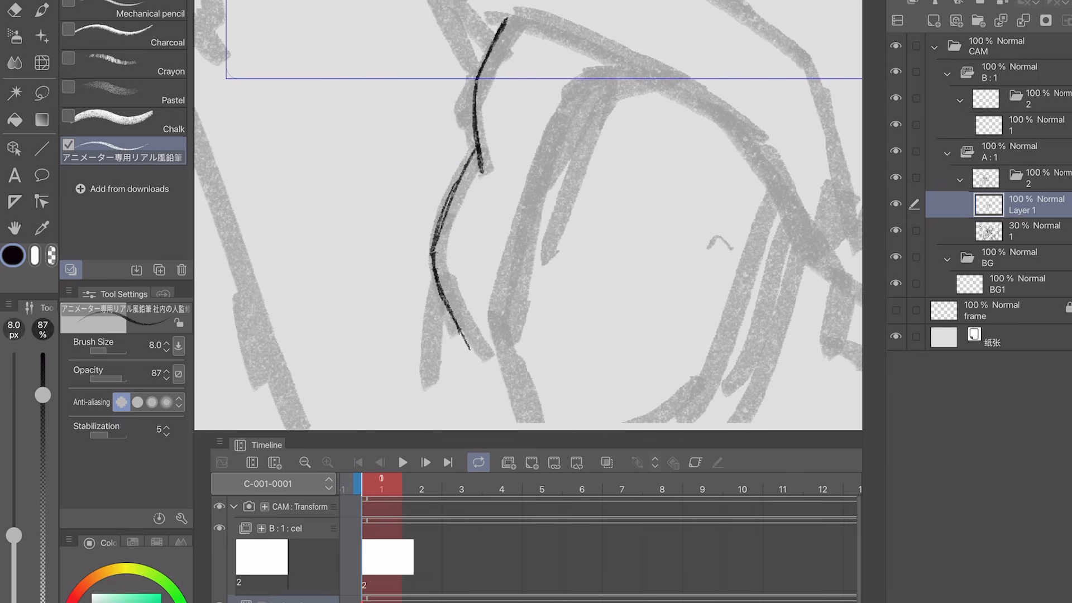
# - Ink the remaining arm and sleeve-side contours over the rough sketch on Layer 1
pyautogui.moveTo(631, 76); pyautogui.dragTo(523, 369)
pyautogui.scroll(-5, 528, 215)
pyautogui.scroll(5, 528, 215)
pyautogui.moveTo(626, 179); pyautogui.dragTo(503, 276)
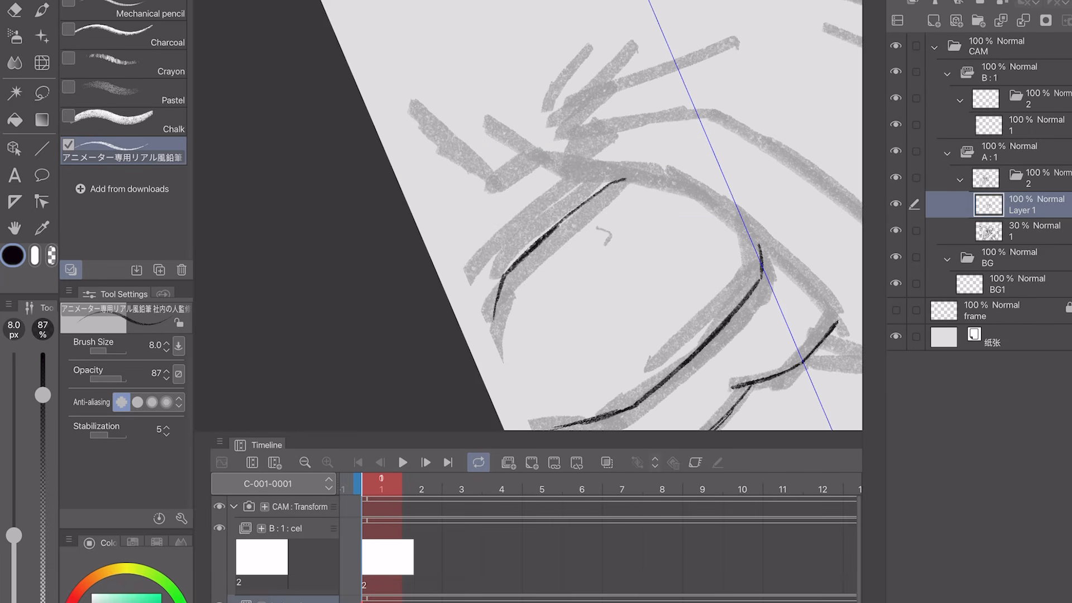
pyautogui.scroll(-5, 528, 215)
pyautogui.scroll(5, 528, 215)
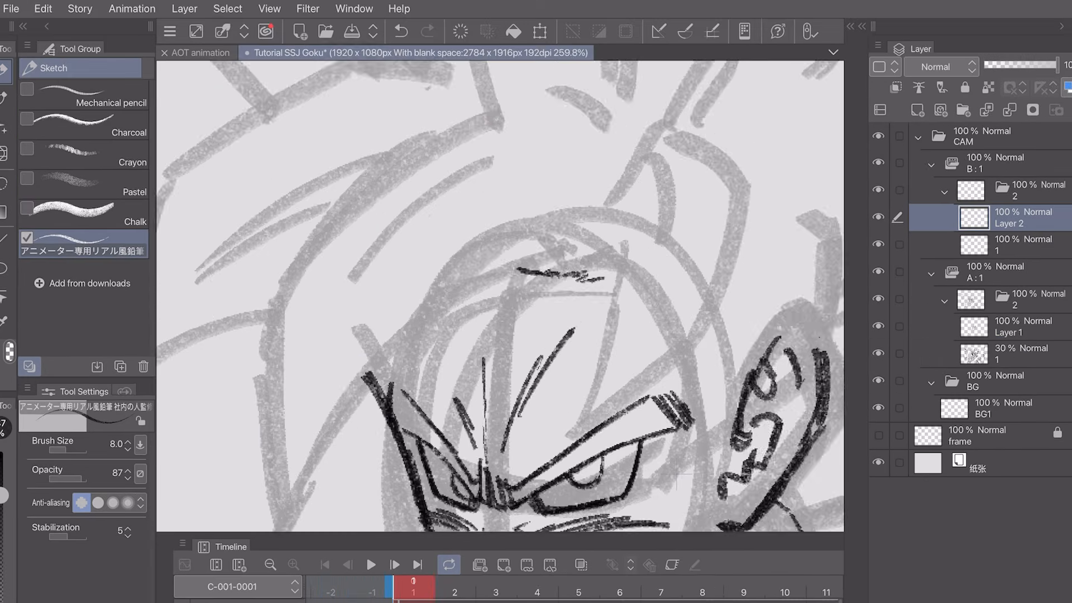
# - Set the pencil's stabilization to 24 and ink the main bang contours on Layer 2 of cel B
pyautogui.scroll(-5, 500, 296)
pyautogui.scroll(5, 500, 296)
pyautogui.click(77, 536)
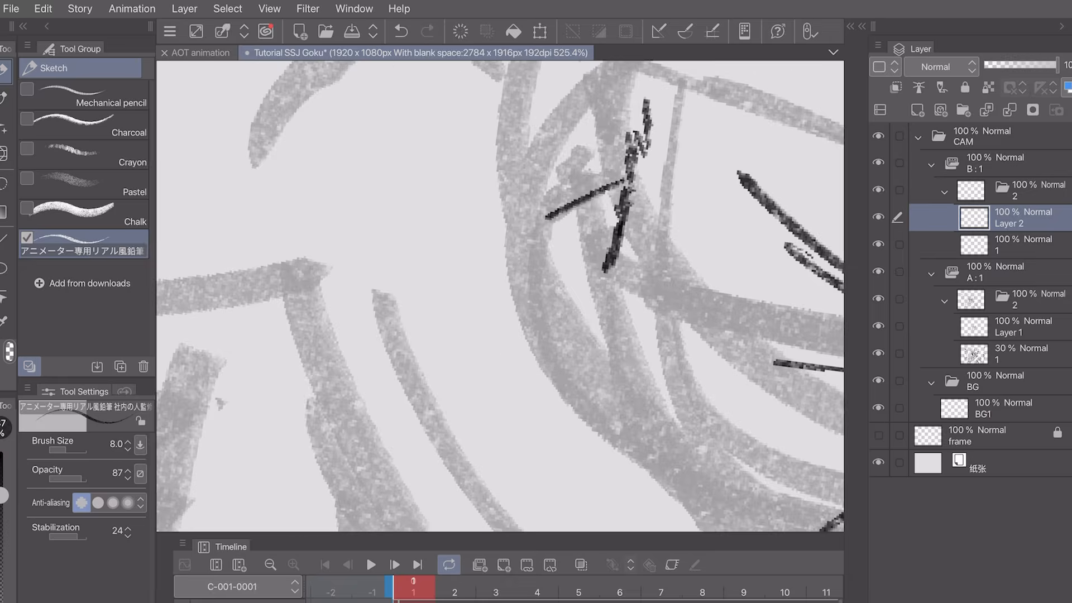
pyautogui.moveTo(350, 363); pyautogui.dragTo(701, 195)
pyautogui.scroll(-3, 500, 296)
pyautogui.moveTo(268, 528); pyautogui.dragTo(610, 227)
pyautogui.scroll(4, 500, 295)
pyautogui.moveTo(682, 191); pyautogui.dragTo(555, 238)
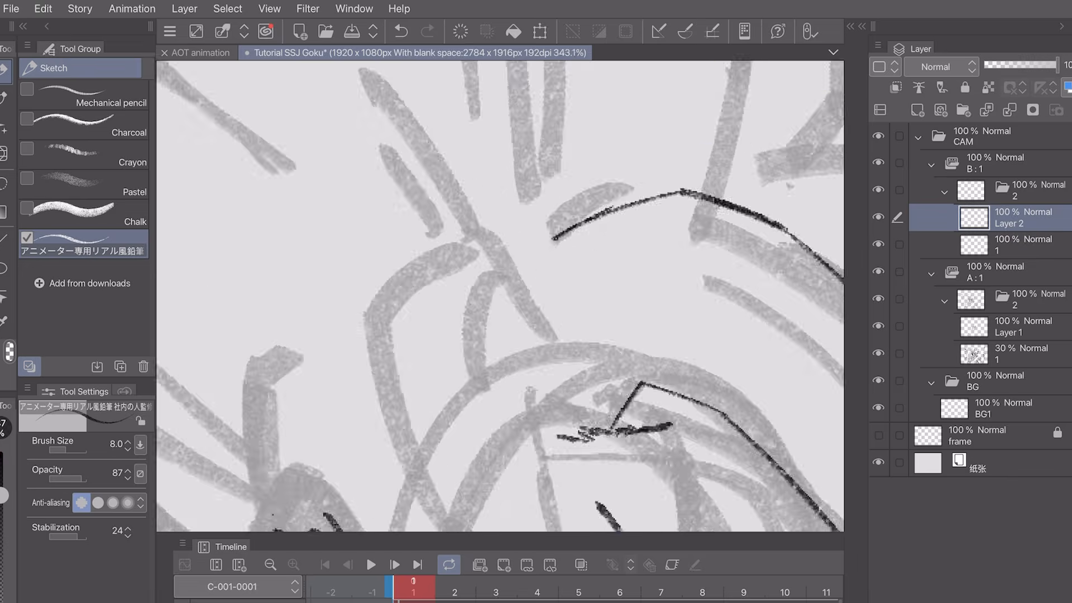
# - Ink the short inner strands near the hairline and the centre bangs over the forehead on Layer 2
pyautogui.moveTo(427, 181); pyautogui.dragTo(411, 223)
pyautogui.moveTo(511, 291); pyautogui.dragTo(478, 355)
pyautogui.moveTo(532, 335); pyautogui.dragTo(497, 371)
pyautogui.moveTo(574, 349); pyautogui.dragTo(553, 367)
pyautogui.scroll(-4, 500, 296)
pyautogui.scroll(4, 500, 295)
pyautogui.moveTo(290, 373); pyautogui.dragTo(517, 439)
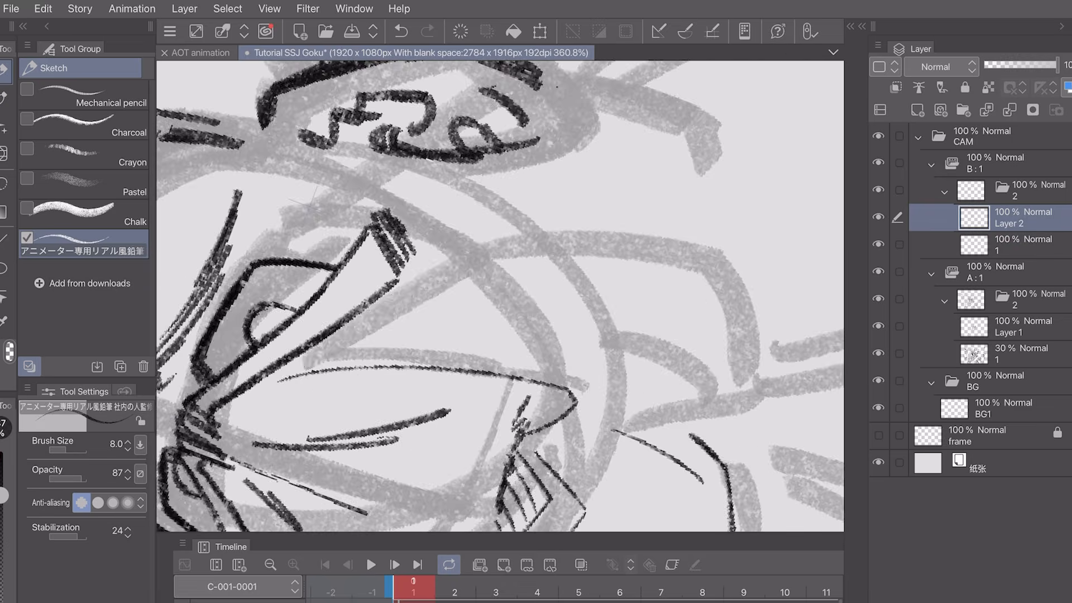
pyautogui.moveTo(212, 497); pyautogui.dragTo(533, 252)
pyautogui.moveTo(533, 251); pyautogui.dragTo(624, 335)
pyautogui.moveTo(630, 338); pyautogui.dragTo(560, 411)
pyautogui.moveTo(273, 449); pyautogui.dragTo(321, 420)
# - Ink the outer hair contours beside the bangs, following the grey sketch
pyautogui.scroll(-5, 500, 296)
pyautogui.scroll(5, 500, 296)
pyautogui.scroll(-4, 501, 296)
pyautogui.scroll(3, 500, 296)
pyautogui.scroll(1, 500, 296)
pyautogui.moveTo(529, 252)
pyautogui.mouseDown()
pyautogui.moveTo(762, 258)
pyautogui.moveTo(821, 331)
pyautogui.mouseUp()
pyautogui.scroll(2, 500, 296)
pyautogui.moveTo(524, 331); pyautogui.dragTo(673, 347)
# - Ink the crown hair spikes and their inner strands over the rough sketch
pyautogui.moveTo(673, 245)
pyautogui.mouseDown()
pyautogui.moveTo(673, 160)
pyautogui.moveTo(776, 62)
pyautogui.mouseUp()
pyautogui.moveTo(827, 122); pyautogui.dragTo(824, 125)
pyautogui.moveTo(536, 163); pyautogui.dragTo(391, 352)
pyautogui.moveTo(430, 408); pyautogui.dragTo(712, 199)
pyautogui.moveTo(527, 274); pyautogui.dragTo(600, 134)
pyautogui.scroll(-4, 500, 296)
pyautogui.scroll(4, 500, 296)
pyautogui.moveTo(288, 366); pyautogui.dragTo(503, 239)
# - Ink the pointed back-hair spikes behind the ear to finish the first hair drawing
pyautogui.scroll(-4, 501, 296)
pyautogui.scroll(-4, 500, 296)
pyautogui.scroll(5, 500, 296)
pyautogui.moveTo(701, 269); pyautogui.dragTo(359, 373)
pyautogui.moveTo(360, 373); pyautogui.dragTo(539, 253)
pyautogui.scroll(-4, 500, 296)
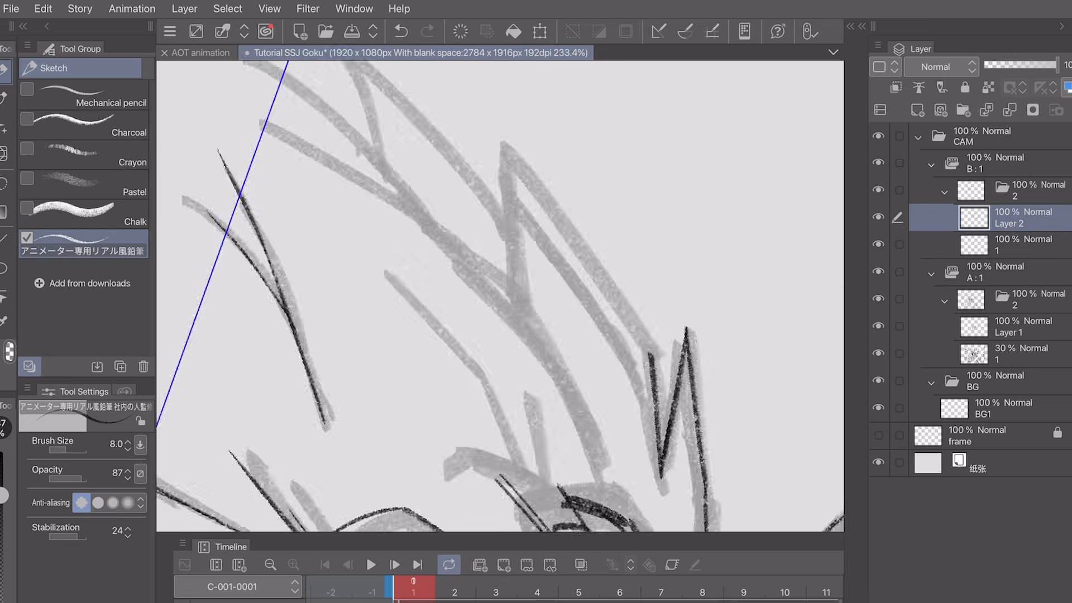
pyautogui.scroll(3, 500, 296)
pyautogui.moveTo(508, 193); pyautogui.dragTo(266, 406)
pyautogui.moveTo(266, 406); pyautogui.dragTo(453, 352)
pyautogui.scroll(-4, 500, 296)
pyautogui.scroll(2, 501, 296)
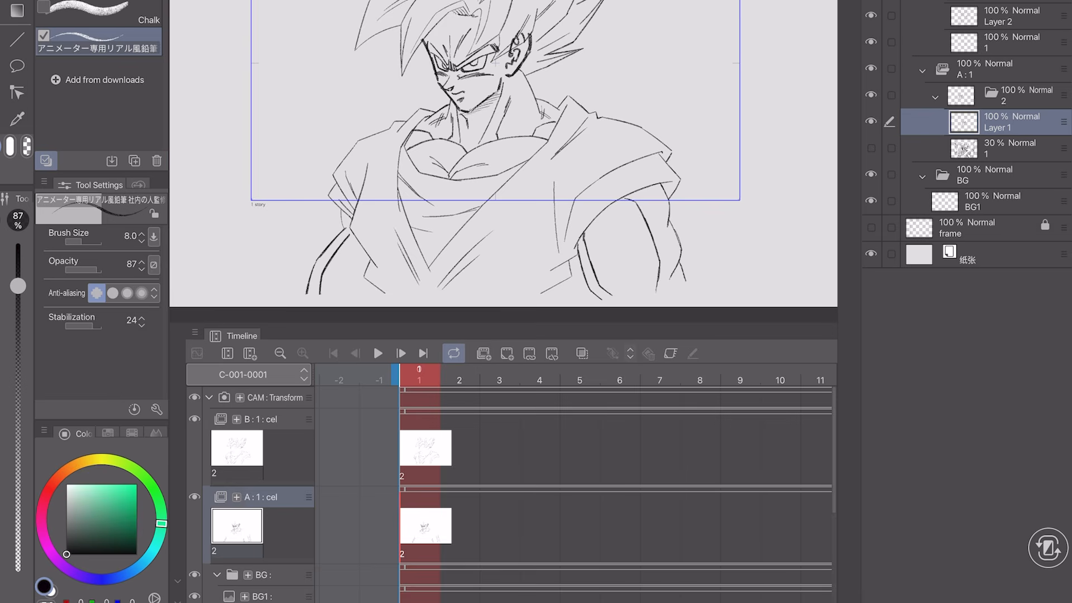
# - Check the drawing mirrored, add a new animation cel at frame 3 of track B, and enable onion skin
pyautogui.press('h')
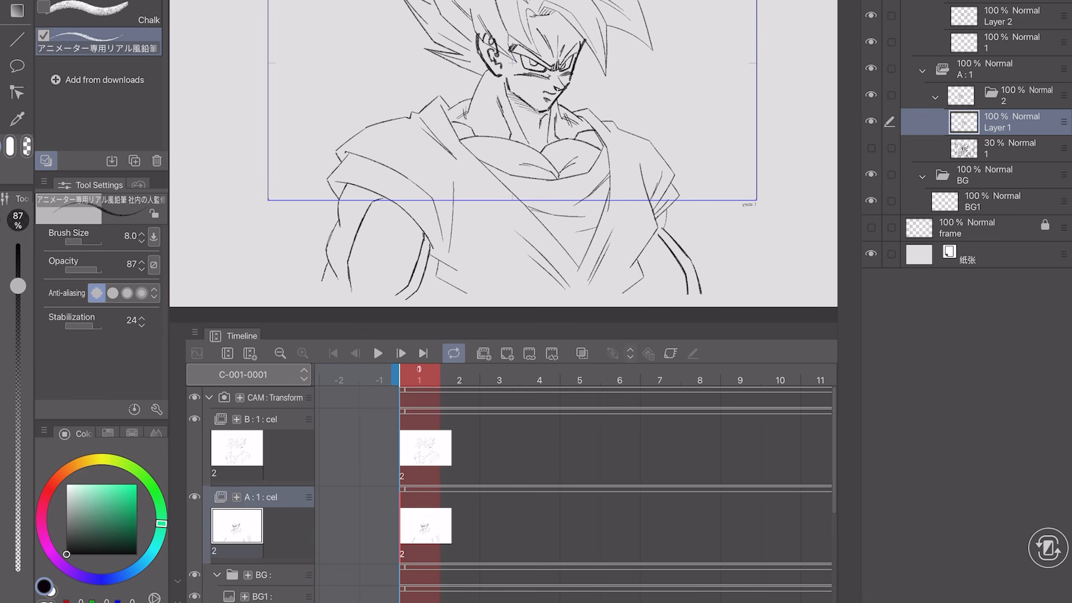
pyautogui.hscroll(1, 575, 483)
pyautogui.click(261, 414)
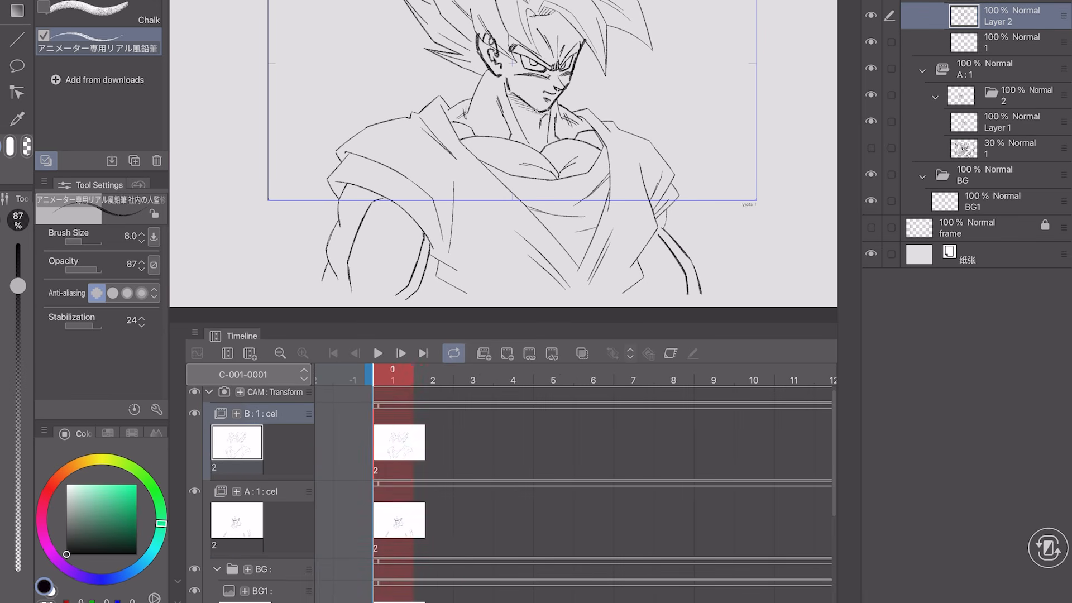
pyautogui.click(472, 374)
pyautogui.click(506, 354)
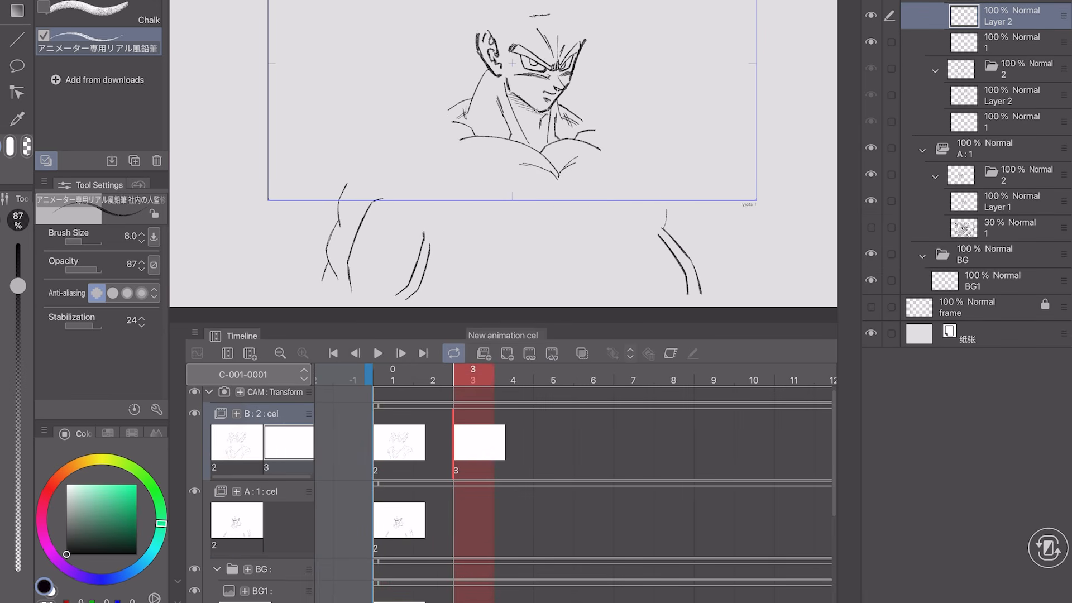
pyautogui.press('h')
pyautogui.click(582, 354)
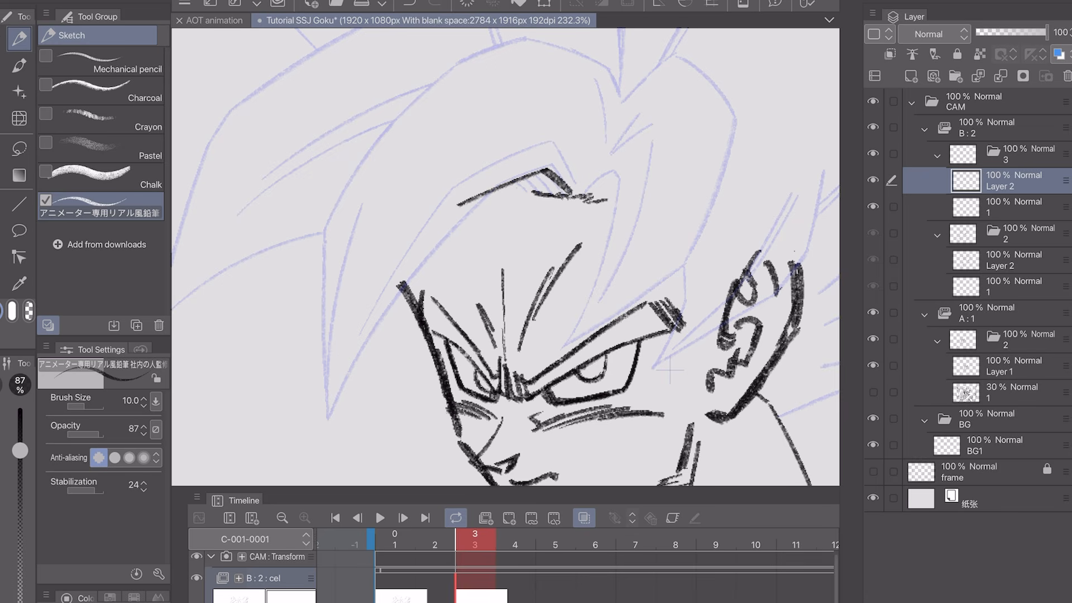
# - Draw the front bangs and the strand reaching the ear on the frame 3 cel, shifted slightly from the onion skin
pyautogui.moveTo(459, 204); pyautogui.dragTo(311, 382)
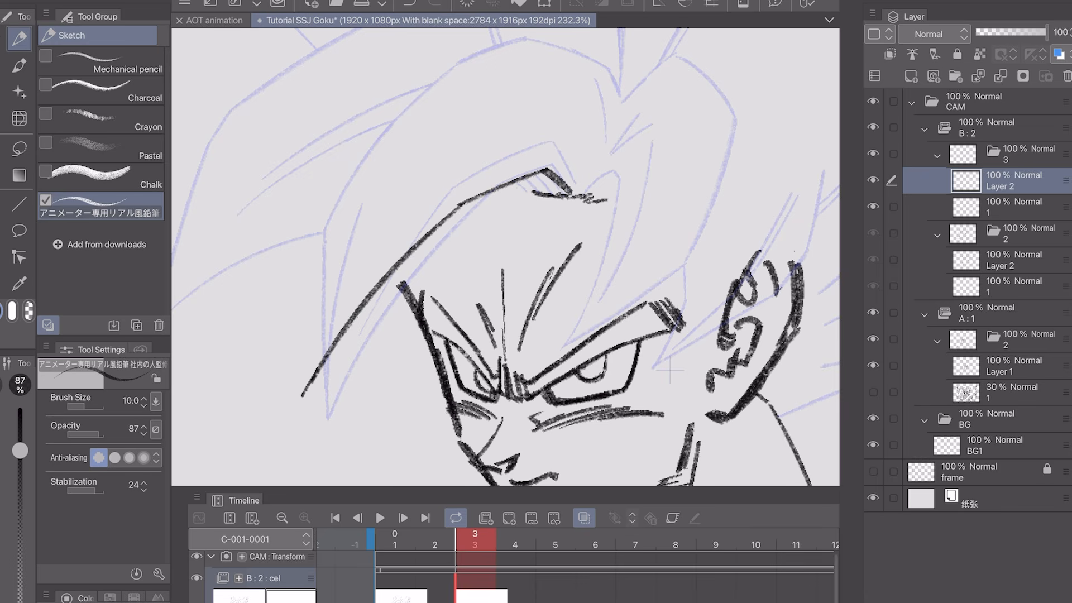
pyautogui.moveTo(455, 53); pyautogui.dragTo(368, 146)
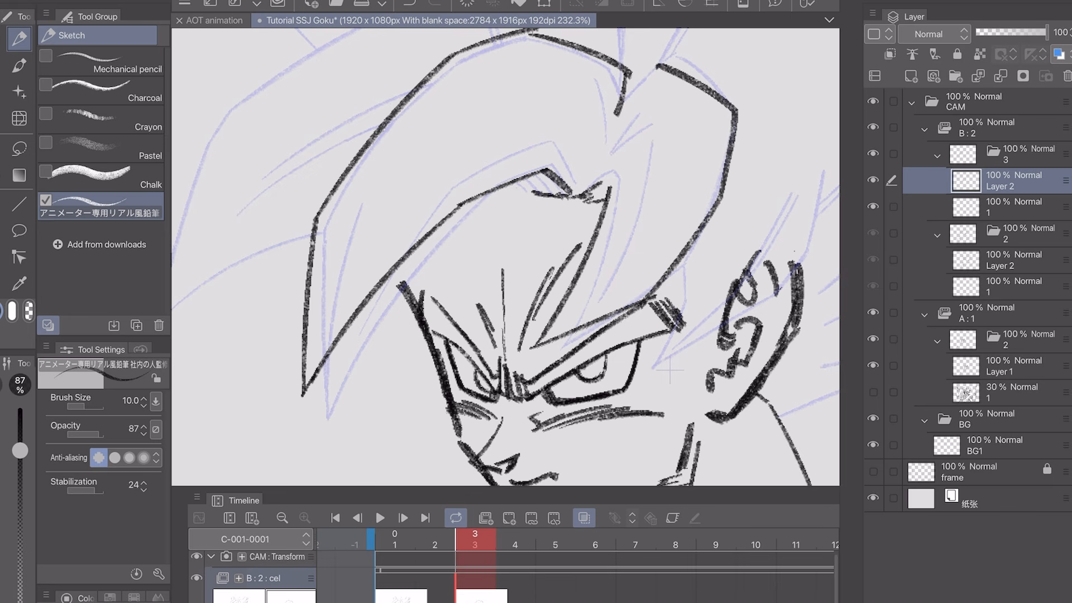
pyautogui.scroll(-1, 670, 370)
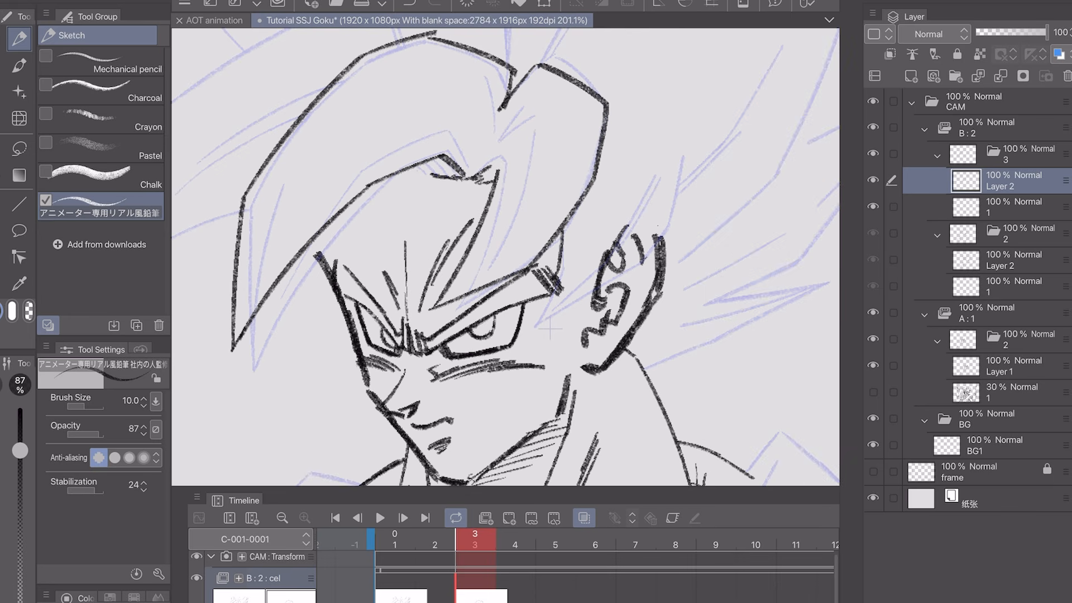
pyautogui.scroll(-1, 550, 329)
pyautogui.moveTo(553, 320); pyautogui.dragTo(723, 359)
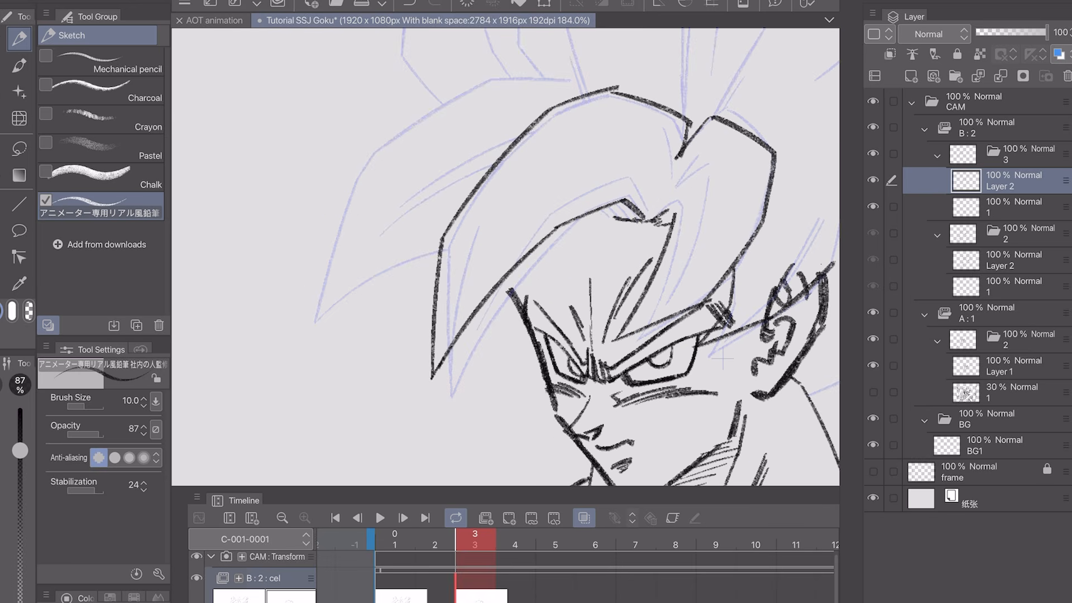
# - Draw the outer hair spike beside the bangs on frame 3 and compare it with the previous drawing
pyautogui.moveTo(327, 301); pyautogui.dragTo(314, 314)
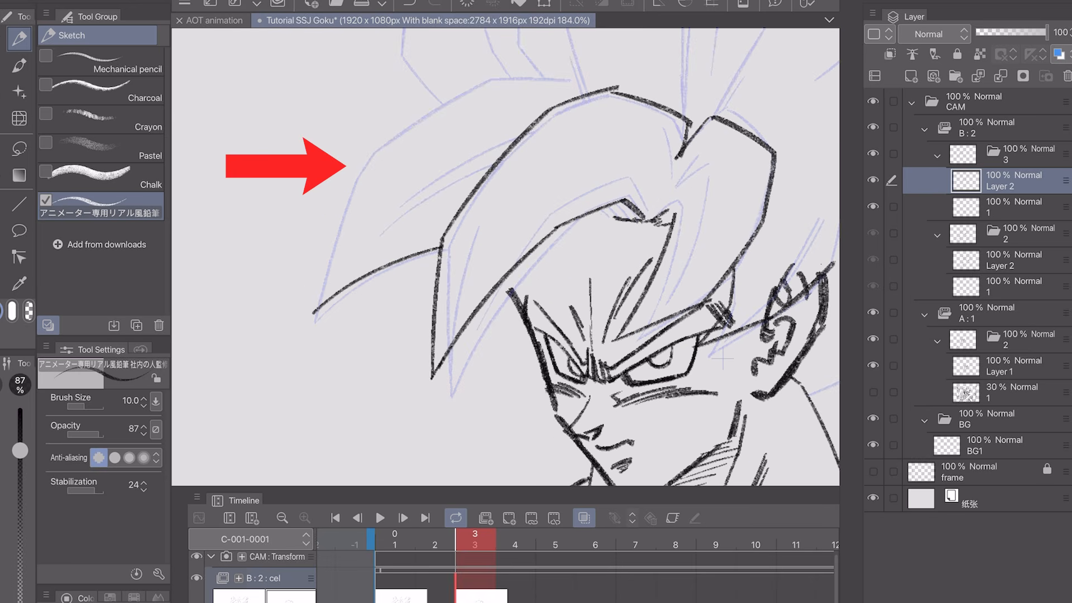
pyautogui.moveTo(393, 135); pyautogui.dragTo(457, 99)
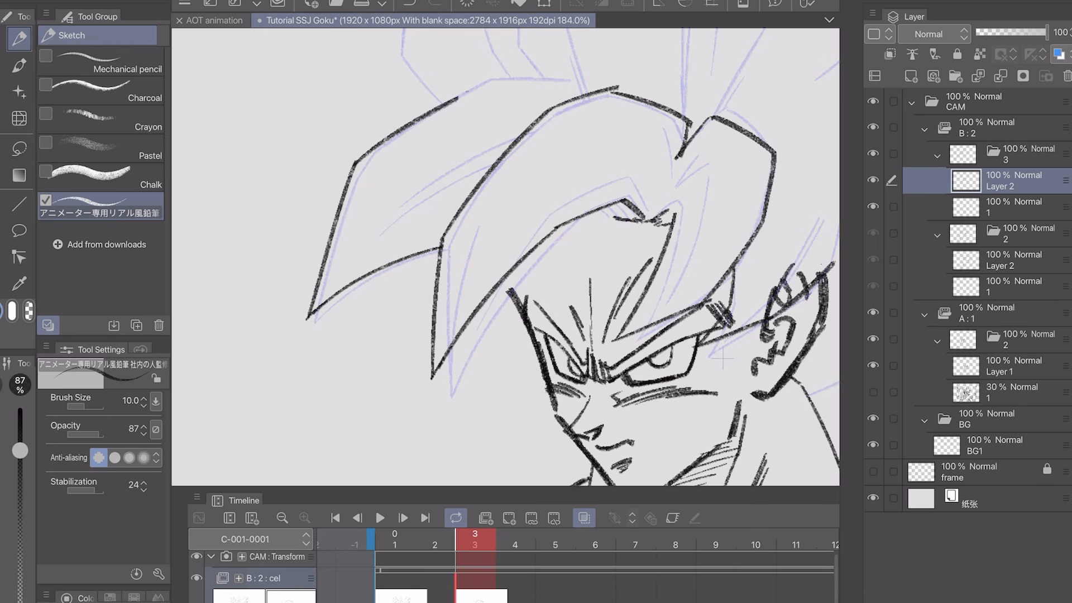
pyautogui.moveTo(569, 88); pyautogui.dragTo(592, 94)
pyautogui.scroll(-6, 505, 257)
pyautogui.press('Left')
pyautogui.press('Right')
pyautogui.scroll(6, 537, 242)
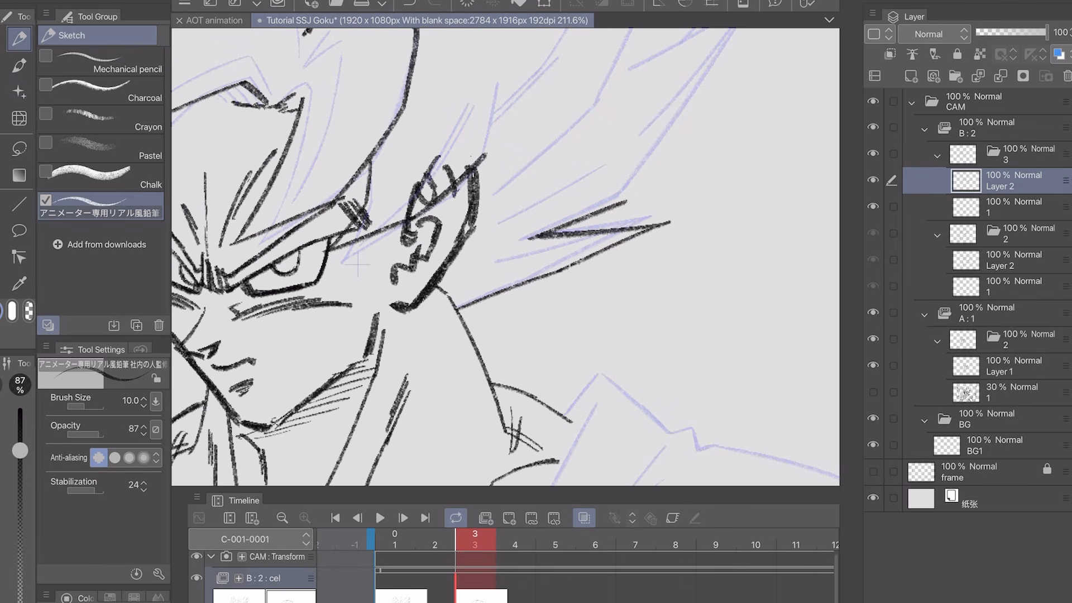
# - Draw the frame 3 back-hair spikes behind the ear and the crown strands, offset from the onion skin
pyautogui.scroll(4, 357, 267)
pyautogui.moveTo(520, 184); pyautogui.dragTo(204, 357)
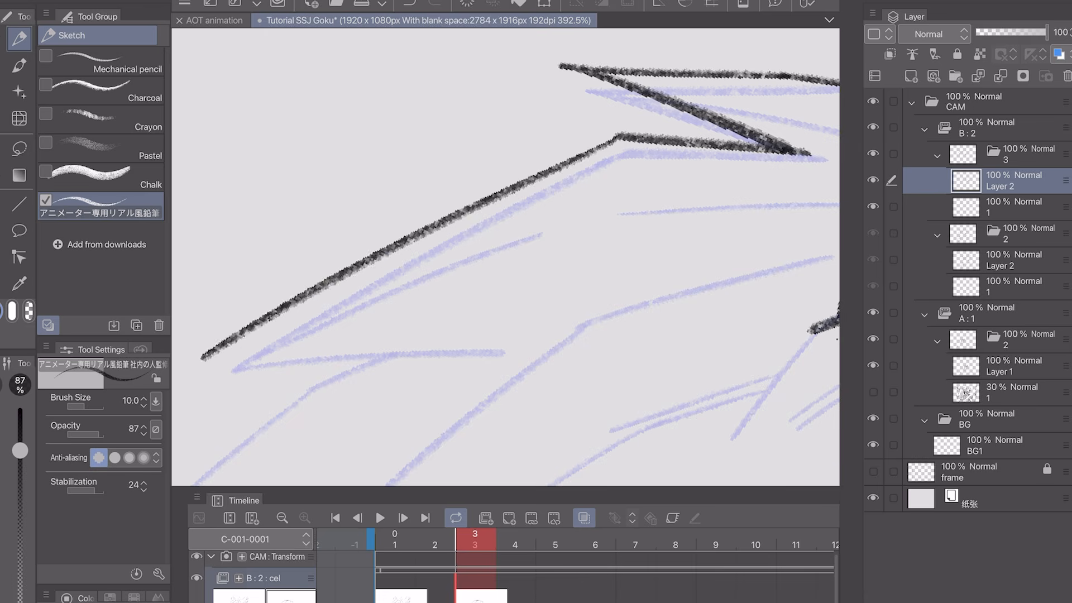
pyautogui.moveTo(263, 372); pyautogui.dragTo(542, 214)
pyautogui.scroll(-2, 506, 257)
pyautogui.scroll(-3, 506, 257)
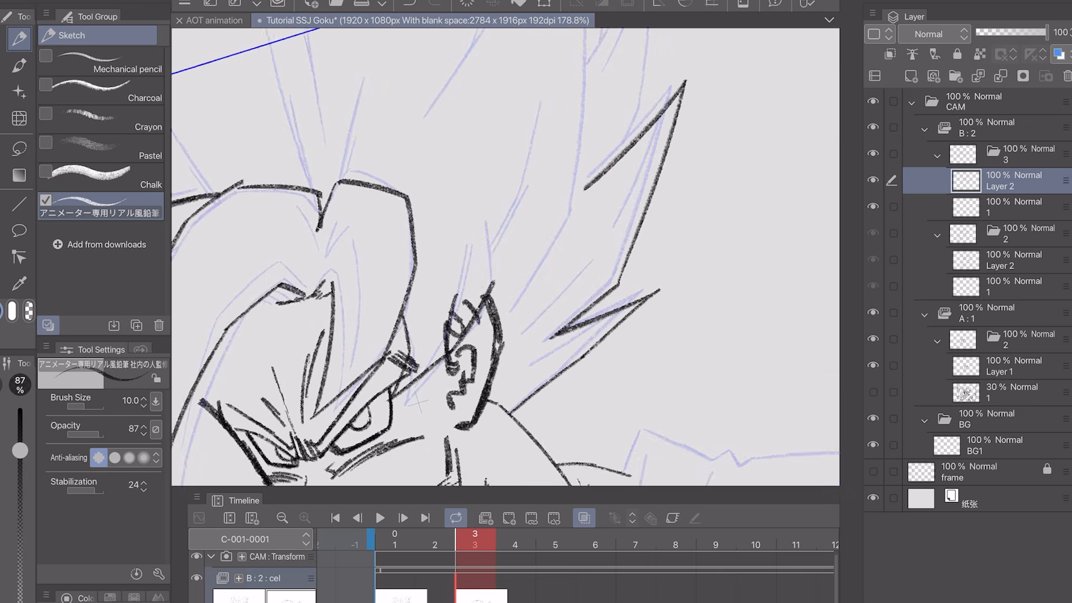
pyautogui.scroll(3, 505, 256)
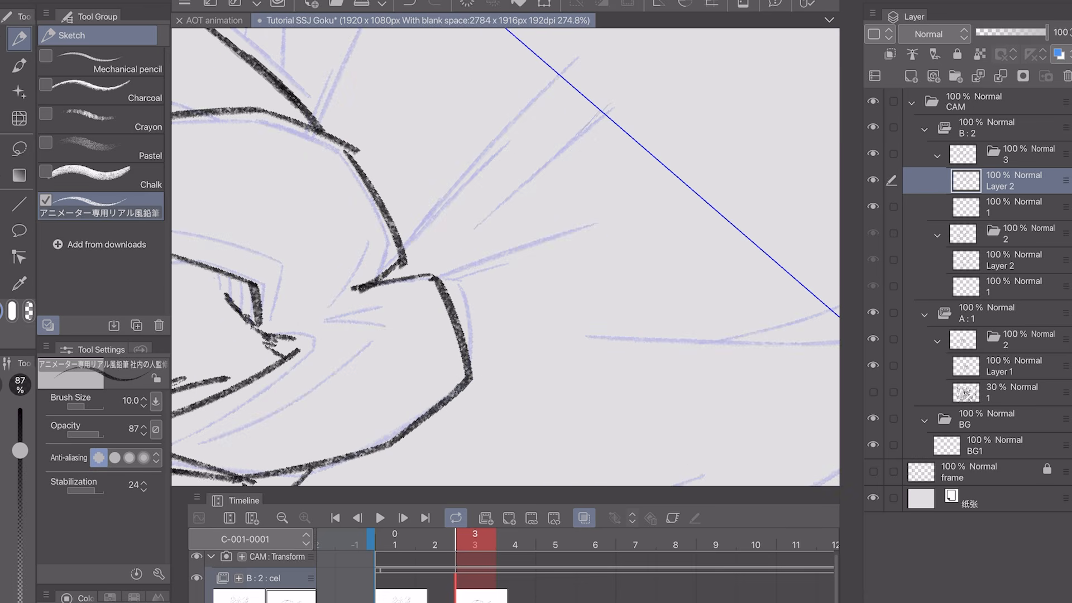
pyautogui.moveTo(505, 256); pyautogui.dragTo(471, 328)
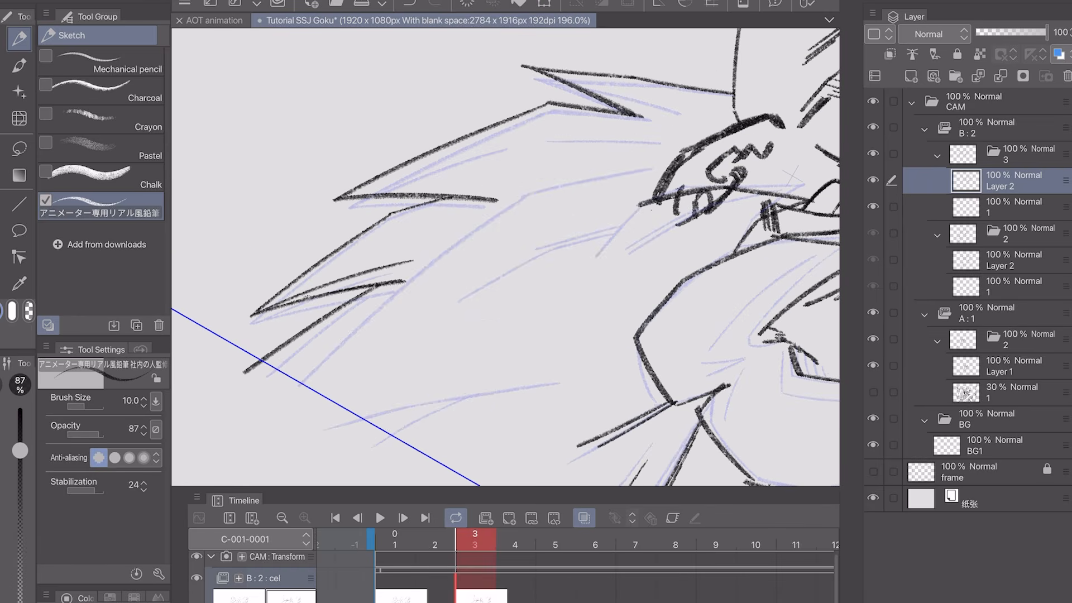
# - Draw the long inner strands and upper strand lines within the back hair on frame 3
pyautogui.moveTo(298, 380); pyautogui.dragTo(665, 167)
pyautogui.moveTo(451, 302); pyautogui.dragTo(617, 226)
pyautogui.moveTo(330, 421); pyautogui.dragTo(556, 373)
pyautogui.moveTo(366, 438); pyautogui.dragTo(484, 385)
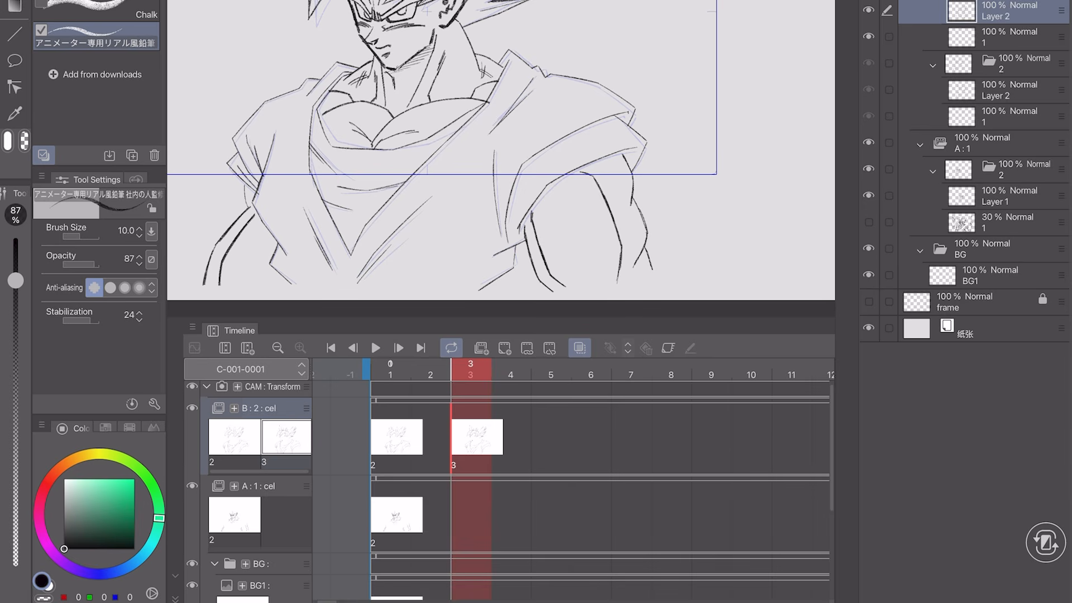
# - Copy the cel 2 exposure from frame 1 of track B and paste it at frame 7
pyautogui.click(396, 436)
pyautogui.click(476, 436)
pyautogui.click(396, 436)
pyautogui.rightClick(396, 436)
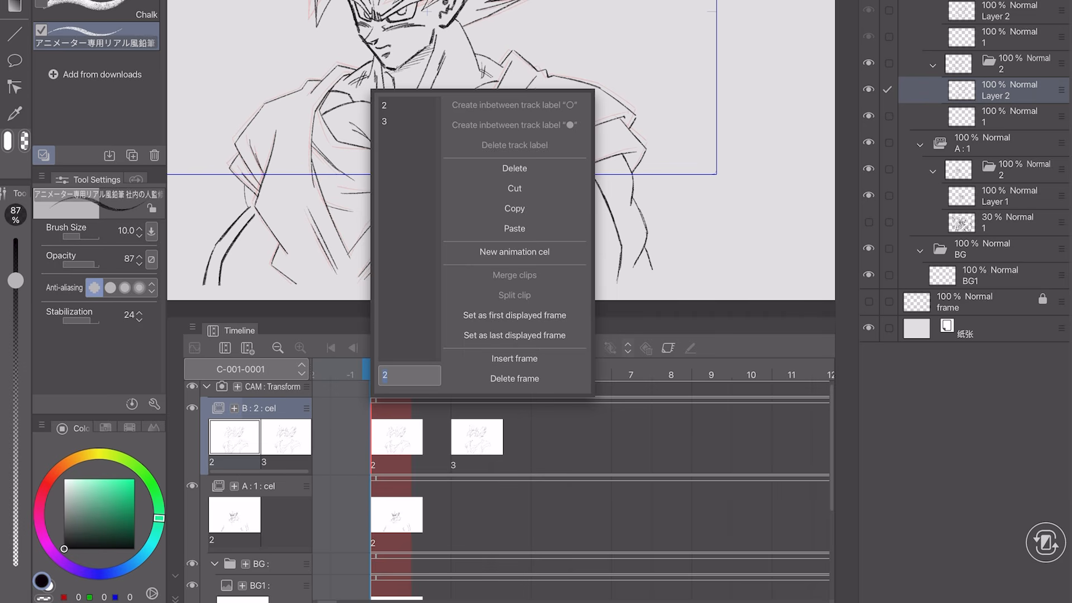
pyautogui.press('Escape')
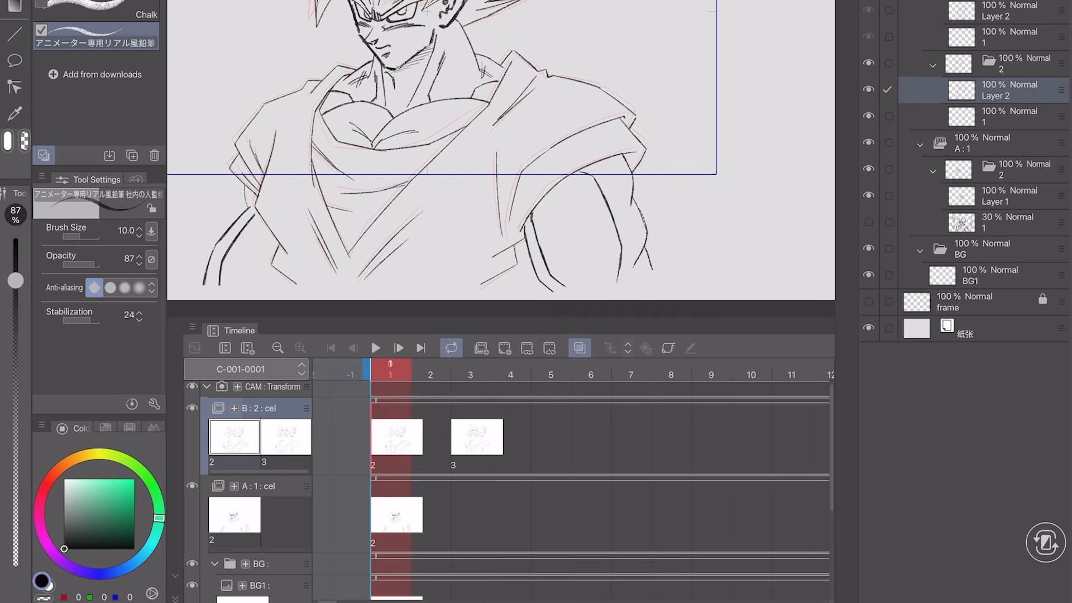
pyautogui.rightClick(631, 436)
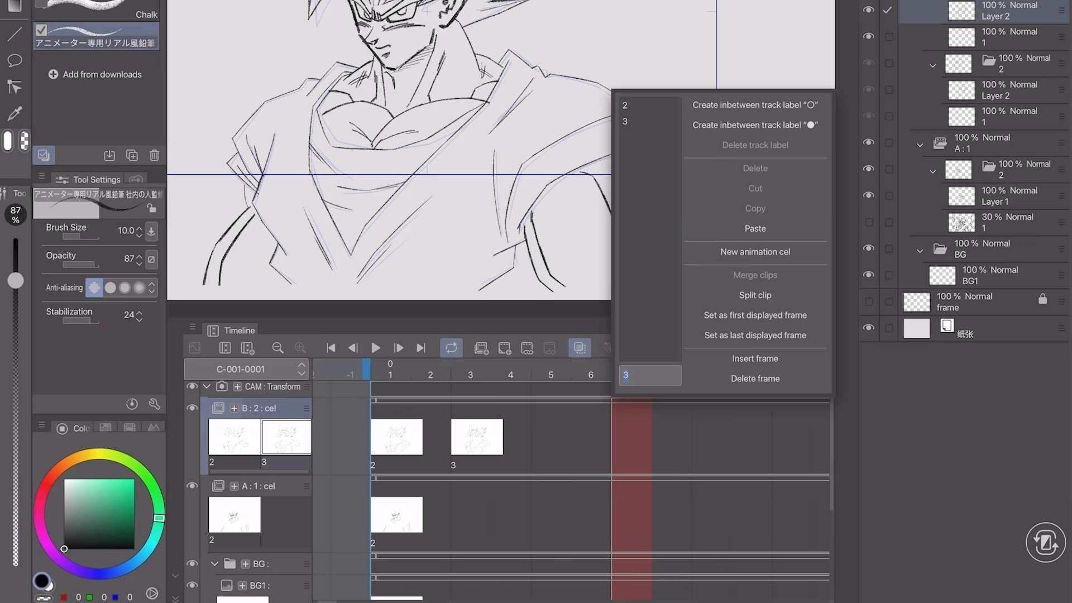
pyautogui.click(755, 228)
# - Add a new animation cel at frame 5 of track B
pyautogui.click(550, 369)
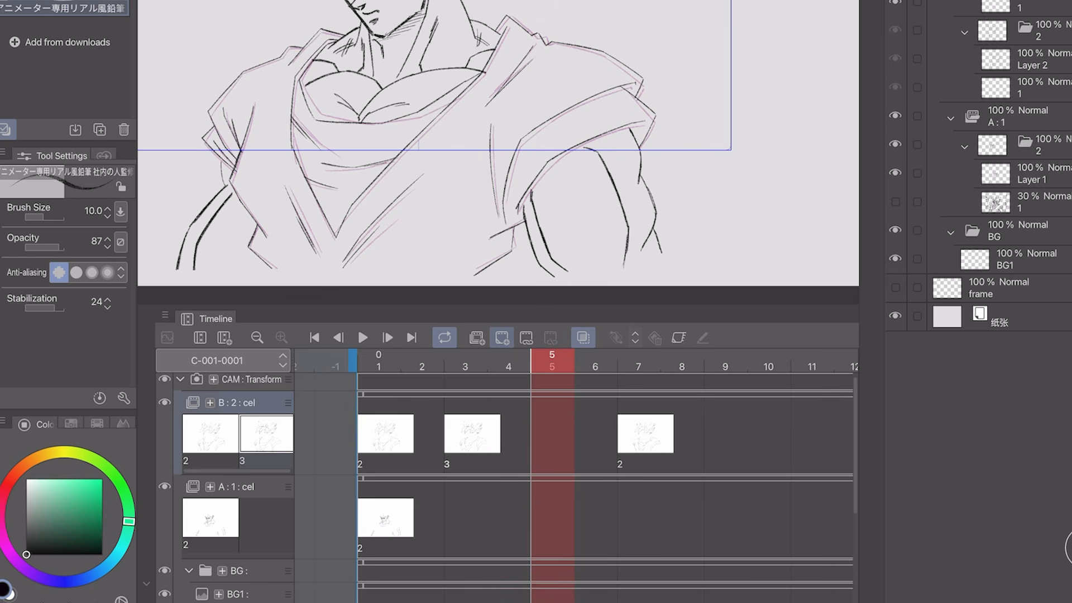
pyautogui.click(501, 338)
pyautogui.moveTo(551, 363)
pyautogui.mouseDown()
pyautogui.moveTo(422, 363)
pyautogui.moveTo(550, 369)
pyautogui.mouseUp()
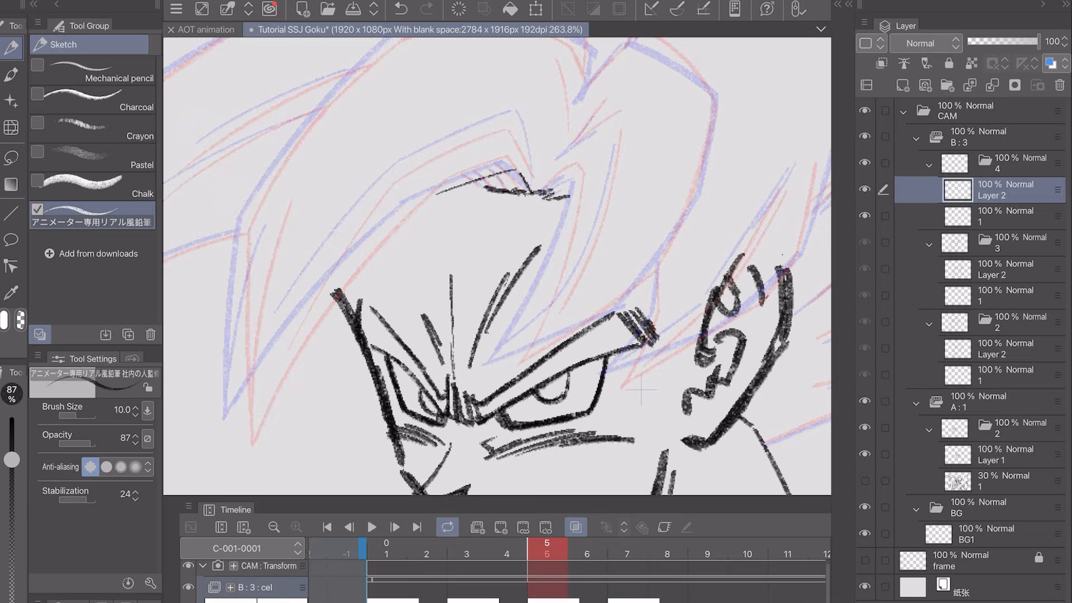
# - Draw the front bangs and forelock on the frame 5 cel, using the onion skins as a guide
pyautogui.moveTo(368, 147)
pyautogui.mouseDown()
pyautogui.moveTo(248, 338)
pyautogui.moveTo(558, 132)
pyautogui.moveTo(558, 179)
pyautogui.moveTo(485, 354)
pyautogui.mouseUp()
pyautogui.scroll(-1, 612, 450)
pyautogui.press(',')
pyautogui.press('.')
pyautogui.moveTo(629, 204); pyautogui.dragTo(563, 294)
pyautogui.moveTo(585, 71); pyautogui.dragTo(625, 213)
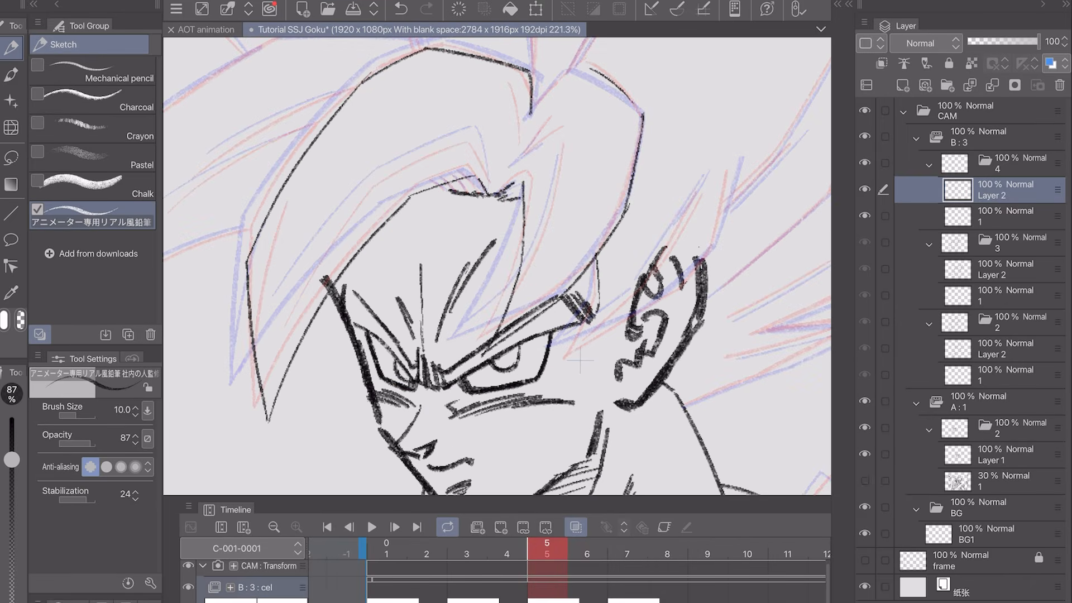
# - Draw the hair strand in front of the ear and the outer spike beside the bangs on frame 5
pyautogui.moveTo(581, 361); pyautogui.dragTo(746, 181)
pyautogui.scroll(1, 497, 266)
pyautogui.moveTo(382, 386); pyautogui.dragTo(421, 190)
pyautogui.moveTo(421, 189); pyautogui.dragTo(736, 81)
pyautogui.moveTo(742, 335); pyautogui.dragTo(268, 223)
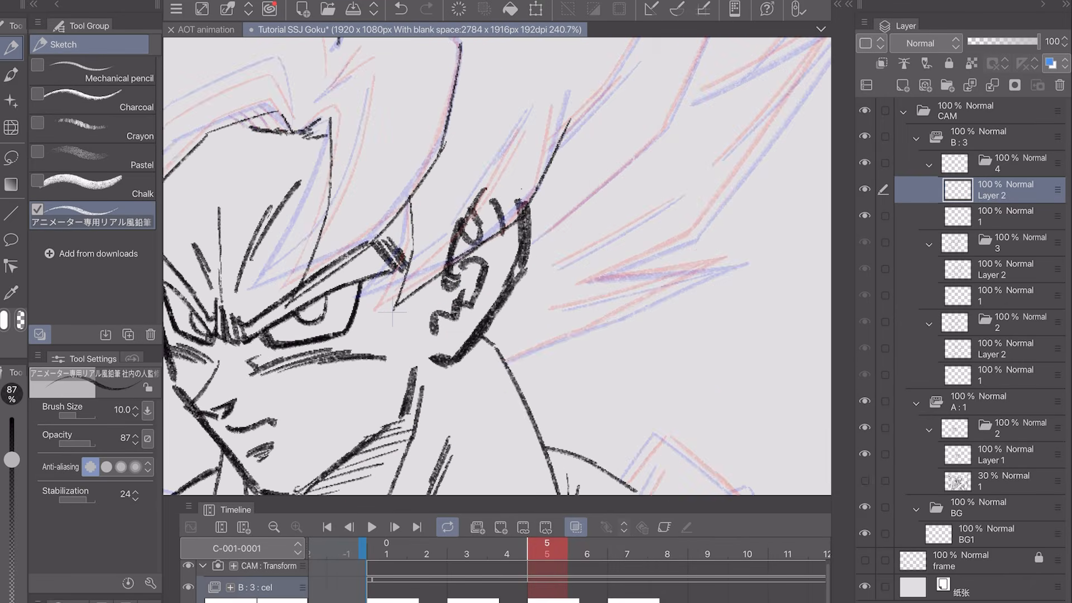
# - Draw the lowest back-hair spikes behind the ear on frame 5
pyautogui.moveTo(505, 361); pyautogui.dragTo(726, 240)
pyautogui.moveTo(720, 242); pyautogui.dragTo(585, 279)
pyautogui.moveTo(541, 272); pyautogui.dragTo(664, 198)
pyautogui.moveTo(584, 282); pyautogui.dragTo(686, 238)
pyautogui.moveTo(726, 240)
pyautogui.mouseDown()
pyautogui.moveTo(596, 143)
pyautogui.moveTo(371, 286)
pyautogui.mouseUp()
pyautogui.moveTo(372, 286); pyautogui.dragTo(539, 288)
# - Draw the next back-hair spike above the lowest ones, with its parallel inner strands, on frame 5
pyautogui.scroll(-2, 497, 266)
pyautogui.moveTo(461, 234); pyautogui.dragTo(352, 319)
pyautogui.moveTo(352, 318); pyautogui.dragTo(494, 260)
pyautogui.moveTo(790, 156); pyautogui.dragTo(323, 426)
pyautogui.moveTo(492, 178); pyautogui.dragTo(391, 262)
pyautogui.moveTo(486, 183); pyautogui.dragTo(358, 298)
# - Draw the edges of the upper back-hair spikes on the frame 5 cel
pyautogui.scroll(3, 497, 266)
pyautogui.scroll(-1, 497, 266)
pyautogui.moveTo(569, 210); pyautogui.dragTo(436, 259)
pyautogui.scroll(-1, 497, 266)
pyautogui.scroll(3, 497, 266)
pyautogui.moveTo(262, 369); pyautogui.dragTo(352, 219)
# - Draw the crown hair spikes and their inner strands on the frame 5 cel
pyautogui.scroll(-2, 497, 266)
pyautogui.moveTo(347, 139); pyautogui.dragTo(550, 59)
pyautogui.moveTo(428, 275); pyautogui.dragTo(550, 195)
pyautogui.moveTo(492, 314); pyautogui.dragTo(587, 221)
pyautogui.moveTo(357, 354); pyautogui.dragTo(428, 275)
pyautogui.scroll(-2, 497, 266)
pyautogui.moveTo(330, 383); pyautogui.dragTo(450, 299)
pyautogui.scroll(3, 497, 266)
pyautogui.scroll(-2, 497, 265)
pyautogui.moveTo(317, 435); pyautogui.dragTo(345, 402)
pyautogui.hotkey('ctrl', 'z')
pyautogui.scroll(1, 497, 266)
pyautogui.moveTo(215, 357); pyautogui.dragTo(295, 295)
pyautogui.scroll(-2, 497, 266)
pyautogui.scroll(-3, 497, 266)
pyautogui.scroll(3, 497, 266)
pyautogui.hotkey('ctrl', 'z')
# - Draw the remaining hair strand on the frame 5 cel and check the whole figure
pyautogui.scroll(1, 497, 266)
pyautogui.moveTo(467, 239); pyautogui.dragTo(395, 316)
pyautogui.scroll(-4, 497, 266)
pyautogui.scroll(4, 497, 266)
pyautogui.scroll(-4, 497, 266)
pyautogui.scroll(4, 497, 265)
# - Draw the gi's collar edge, shoulder outline and outer sleeve contour on frame 5, offset from the onion skins
pyautogui.moveTo(641, 198); pyautogui.dragTo(531, 323)
pyautogui.scroll(1, 497, 266)
pyautogui.moveTo(589, 222); pyautogui.dragTo(523, 224)
pyautogui.moveTo(524, 225); pyautogui.dragTo(478, 275)
pyautogui.moveTo(478, 274); pyautogui.dragTo(310, 315)
pyautogui.scroll(-1, 497, 266)
pyautogui.moveTo(411, 235); pyautogui.dragTo(295, 383)
pyautogui.moveTo(295, 383); pyautogui.dragTo(335, 490)
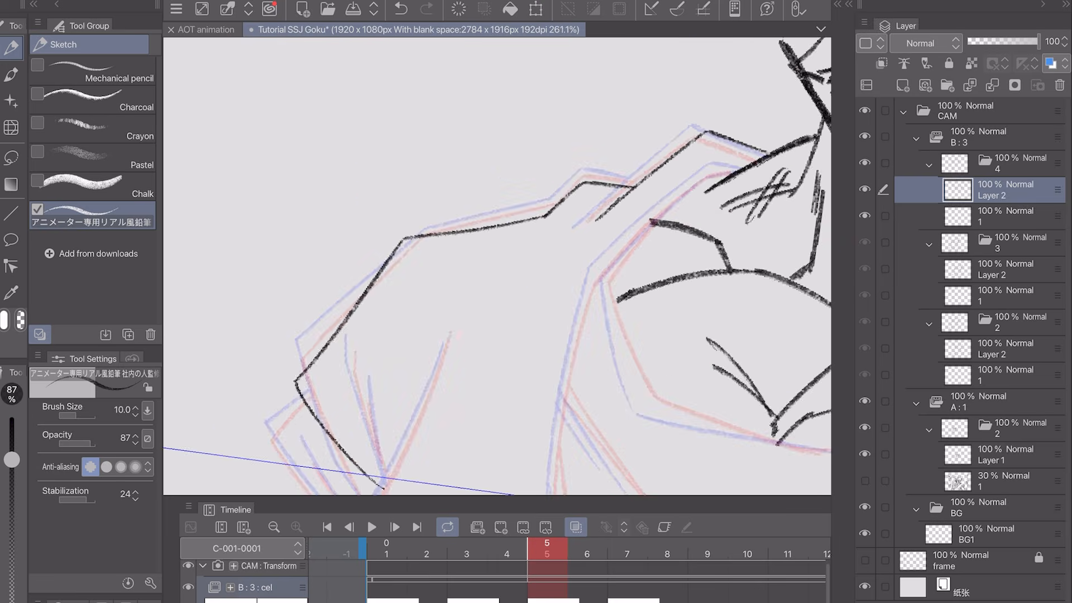
# - Draw the fold lines inside the gi's left sleeve and along its cuff and side on frame 5, offset from the onion skins
pyautogui.scroll(1, 497, 266)
pyautogui.moveTo(301, 204); pyautogui.dragTo(437, 248)
pyautogui.moveTo(323, 282); pyautogui.dragTo(335, 354)
pyautogui.moveTo(469, 60); pyautogui.dragTo(461, 195)
pyautogui.moveTo(494, 99); pyautogui.dragTo(477, 193)
pyautogui.moveTo(550, 191); pyautogui.dragTo(696, 150)
pyautogui.scroll(-4, 497, 266)
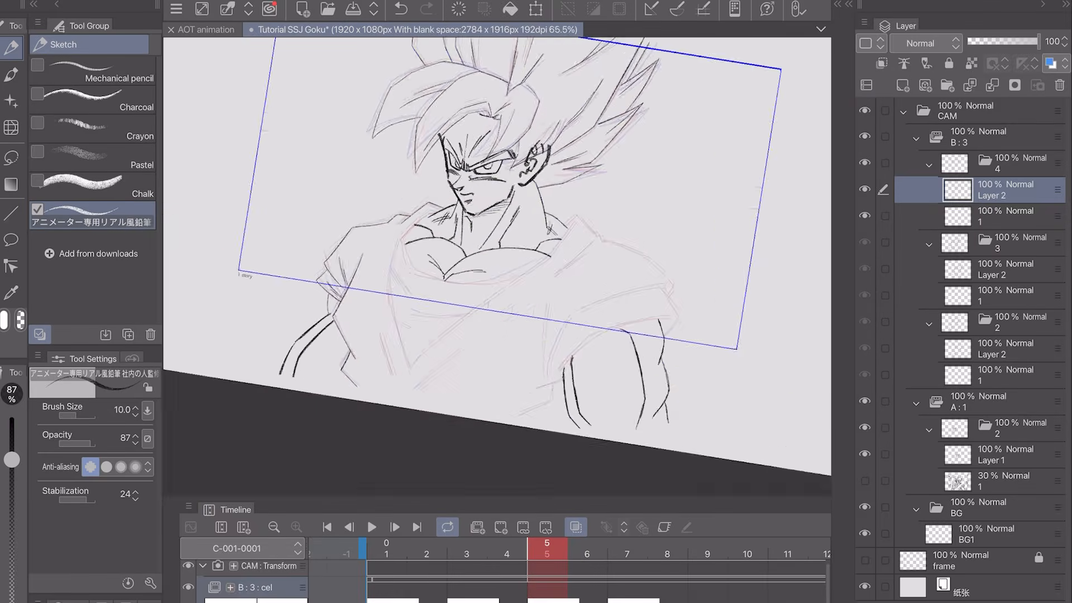
# - Draw the outline of the gi over the right shoulder and upper sleeve on the frame 5 cel
pyautogui.scroll(4, 497, 266)
pyautogui.moveTo(575, 165); pyautogui.dragTo(240, 469)
pyautogui.scroll(-1, 497, 266)
pyautogui.scroll(1, 497, 266)
pyautogui.moveTo(471, 282); pyautogui.dragTo(483, 201)
pyautogui.moveTo(484, 201); pyautogui.dragTo(624, 199)
pyautogui.scroll(-2, 497, 266)
pyautogui.hotkey('ctrl', 'z')
pyautogui.moveTo(312, 330); pyautogui.dragTo(620, 193)
pyautogui.moveTo(212, 347)
pyautogui.mouseDown()
pyautogui.moveTo(663, 459)
pyautogui.moveTo(376, 194)
pyautogui.mouseUp()
# - Draw the right sleeve's opening, its inner folds and the torso edge below it on the frame 5 cel
pyautogui.scroll(-3, 497, 266)
pyautogui.scroll(4, 497, 266)
pyautogui.moveTo(525, 138); pyautogui.dragTo(610, 312)
pyautogui.scroll(-1, 497, 266)
pyautogui.moveTo(439, 373); pyautogui.dragTo(811, 316)
pyautogui.scroll(1, 497, 265)
pyautogui.moveTo(426, 247); pyautogui.dragTo(521, 311)
pyautogui.scroll(-5, 497, 266)
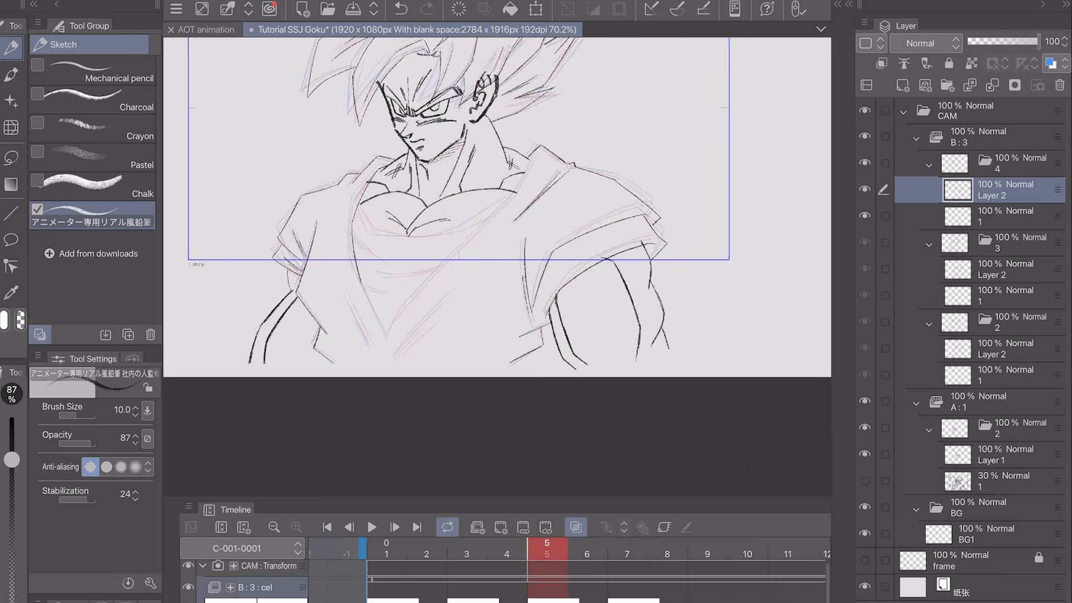
# - Draw the gi's neckline and the overlapping chest lines running down to the V on the frame 5 cel
pyautogui.scroll(5, 497, 266)
pyautogui.moveTo(619, 66); pyautogui.dragTo(462, 196)
pyautogui.scroll(-1, 497, 266)
pyautogui.moveTo(234, 218); pyautogui.dragTo(248, 390)
pyautogui.moveTo(249, 390)
pyautogui.mouseDown()
pyautogui.moveTo(294, 352)
pyautogui.moveTo(705, 168)
pyautogui.mouseUp()
pyautogui.scroll(-4, 497, 266)
pyautogui.scroll(4, 497, 266)
pyautogui.press('e')
pyautogui.press('p')
pyautogui.moveTo(436, 282)
pyautogui.mouseDown()
pyautogui.moveTo(561, 233)
pyautogui.moveTo(692, 129)
pyautogui.mouseUp()
pyautogui.scroll(-4, 497, 266)
pyautogui.scroll(4, 497, 266)
pyautogui.moveTo(237, 249)
pyautogui.mouseDown()
pyautogui.moveTo(327, 310)
pyautogui.moveTo(600, 204)
pyautogui.mouseUp()
# - Draw the remaining cloth fold lines on the gi's chest beside the V on the frame 5 cel
pyautogui.scroll(-3, 497, 266)
pyautogui.scroll(3, 497, 266)
pyautogui.moveTo(235, 127); pyautogui.dragTo(383, 179)
pyautogui.moveTo(438, 222); pyautogui.dragTo(562, 100)
pyautogui.hotkey('ctrl', 'z')
pyautogui.scroll(3, 497, 266)
pyautogui.moveTo(424, 86); pyautogui.dragTo(324, 81)
pyautogui.moveTo(212, 345); pyautogui.dragTo(495, 161)
pyautogui.moveTo(241, 362); pyautogui.dragTo(466, 238)
pyautogui.scroll(-6, 497, 266)
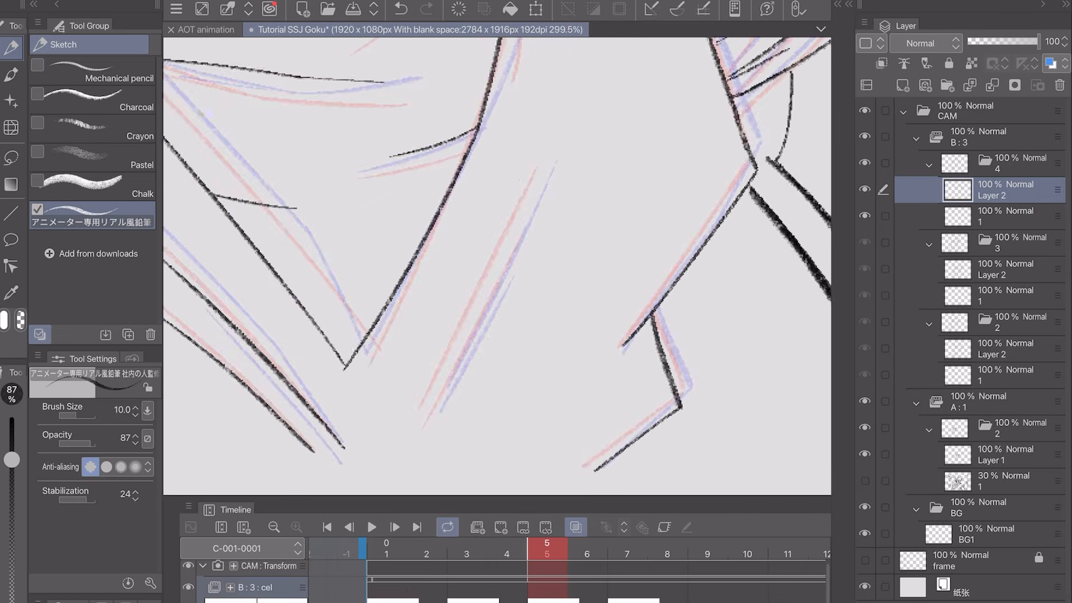
# - Turn off the onion skin and copy cels 3 and 4 of track B to the timeline starting at frame 9
pyautogui.click(575, 526)
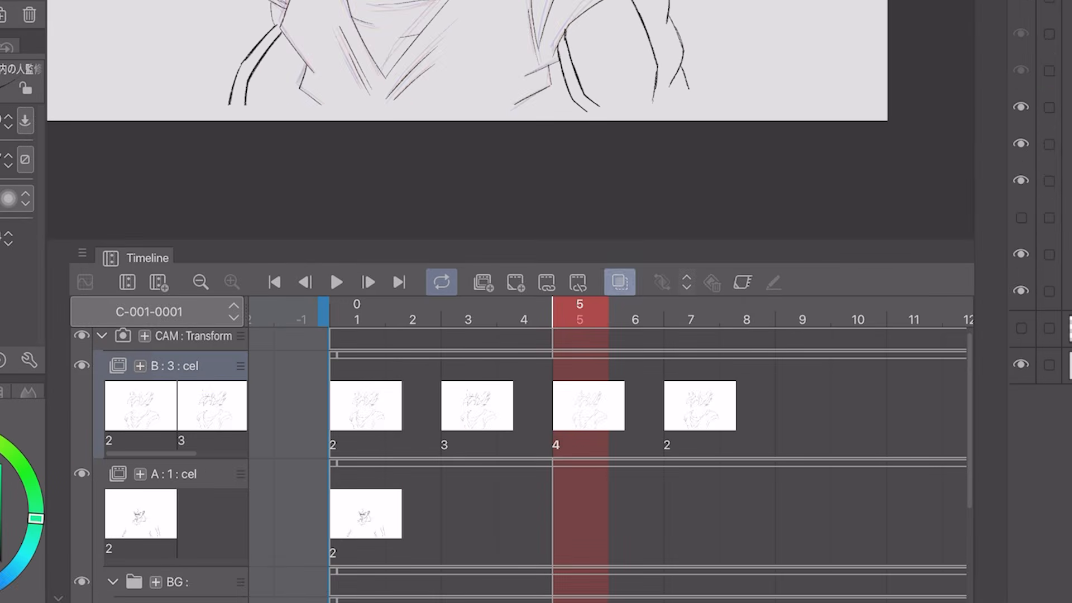
pyautogui.click(620, 282)
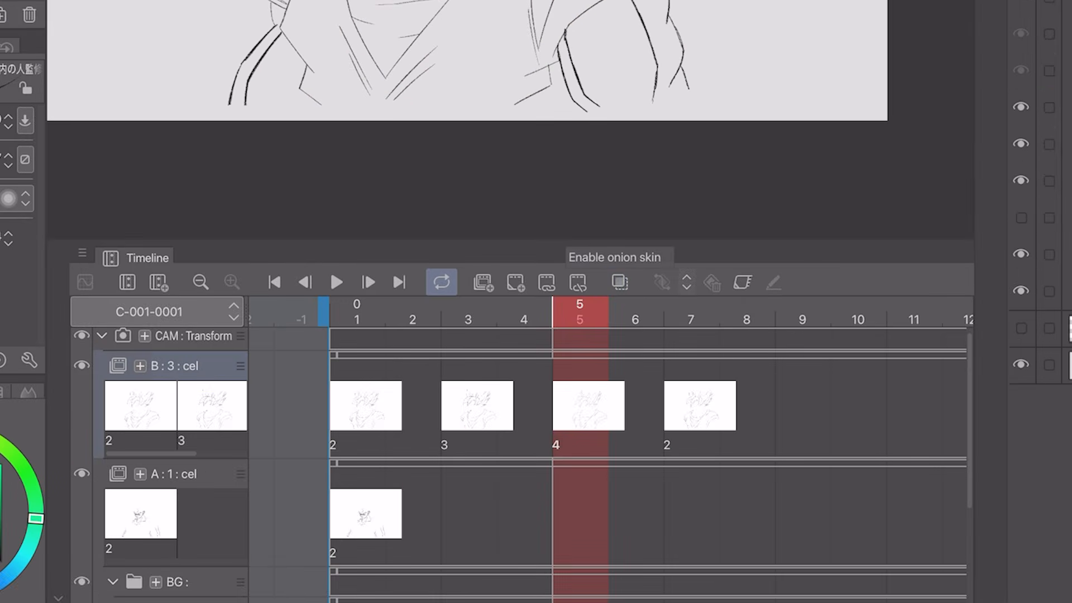
pyautogui.click(691, 406)
pyautogui.press('e')
pyautogui.moveTo(438, 401); pyautogui.dragTo(584, 405)
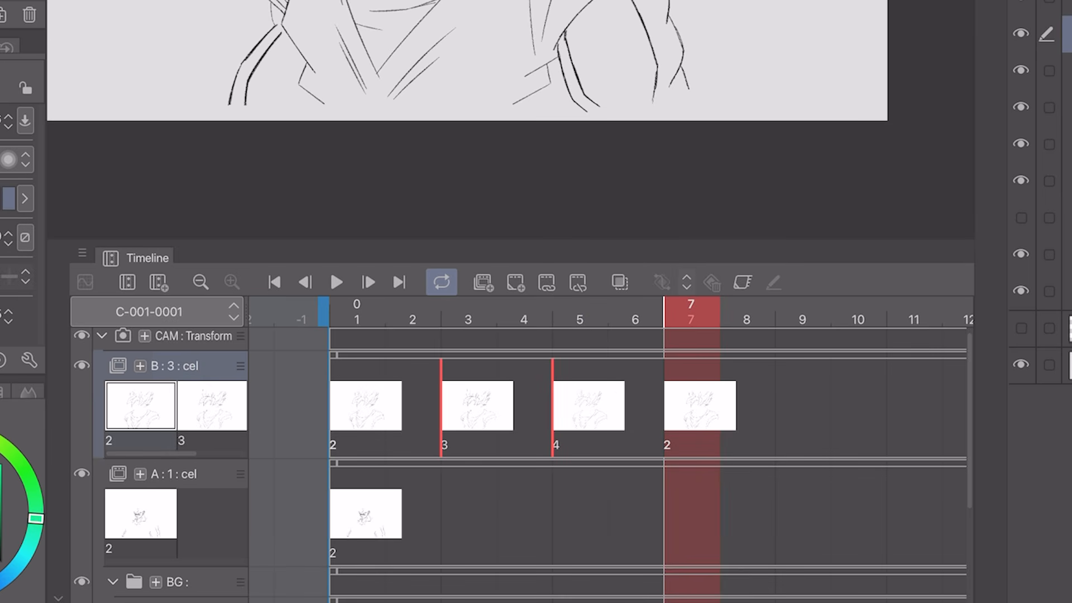
pyautogui.rightClick(581, 406)
pyautogui.click(751, 88)
pyautogui.rightClick(803, 406)
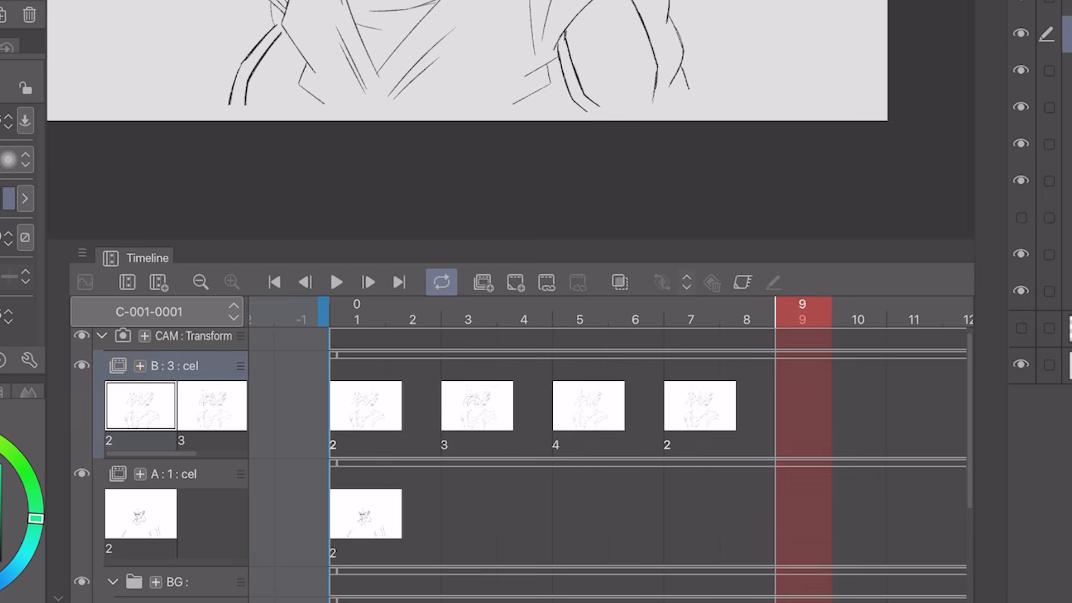
pyautogui.click(974, 116)
# - Shorten the timeline's playback range by pulling its end frame closer to the last cels
pyautogui.scroll(-5, 552, 406)
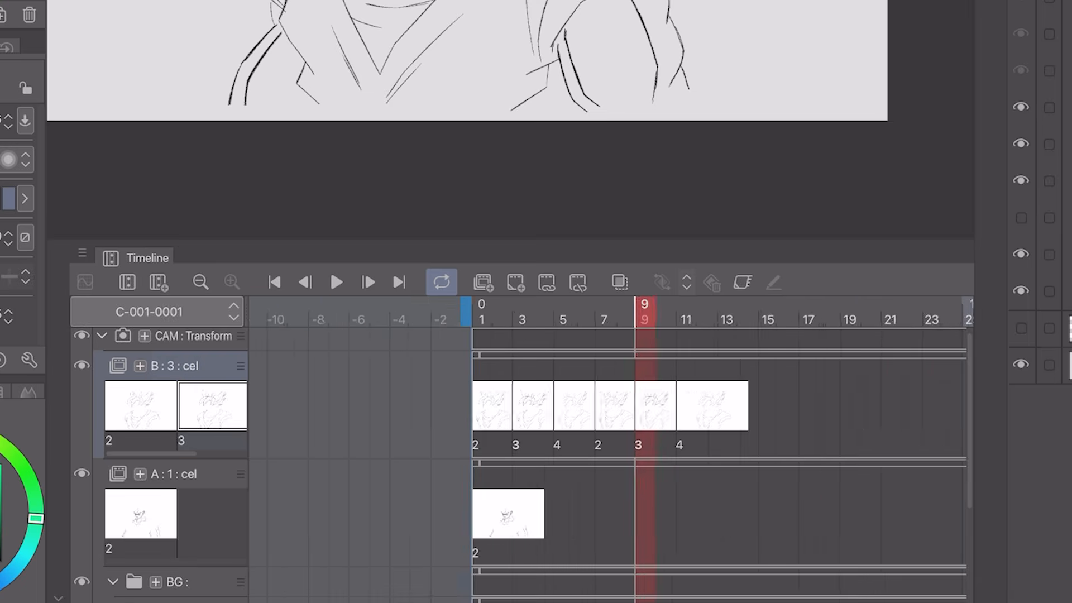
pyautogui.hscroll(10, 607, 446)
pyautogui.hscroll(-8, 607, 447)
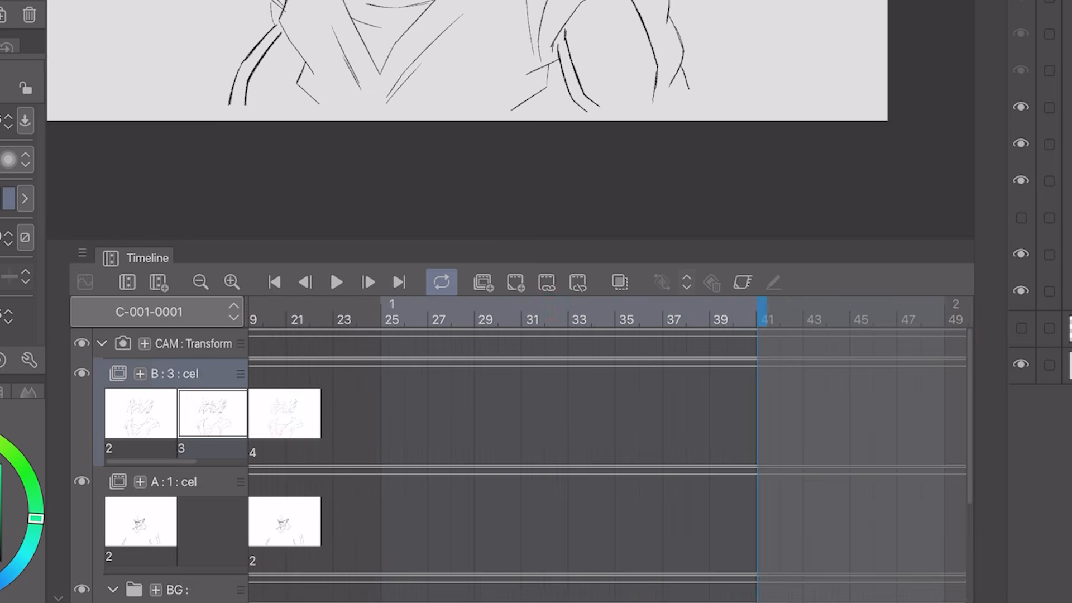
pyautogui.moveTo(761, 311); pyautogui.dragTo(527, 312)
# - Copy the whole run of track B cels from frames 1 to 11 and paste it starting at frame 13
pyautogui.hscroll(-8, 607, 447)
pyautogui.moveTo(335, 406); pyautogui.dragTo(737, 405)
pyautogui.rightClick(369, 406)
pyautogui.click(553, 87)
pyautogui.hscroll(3, 607, 446)
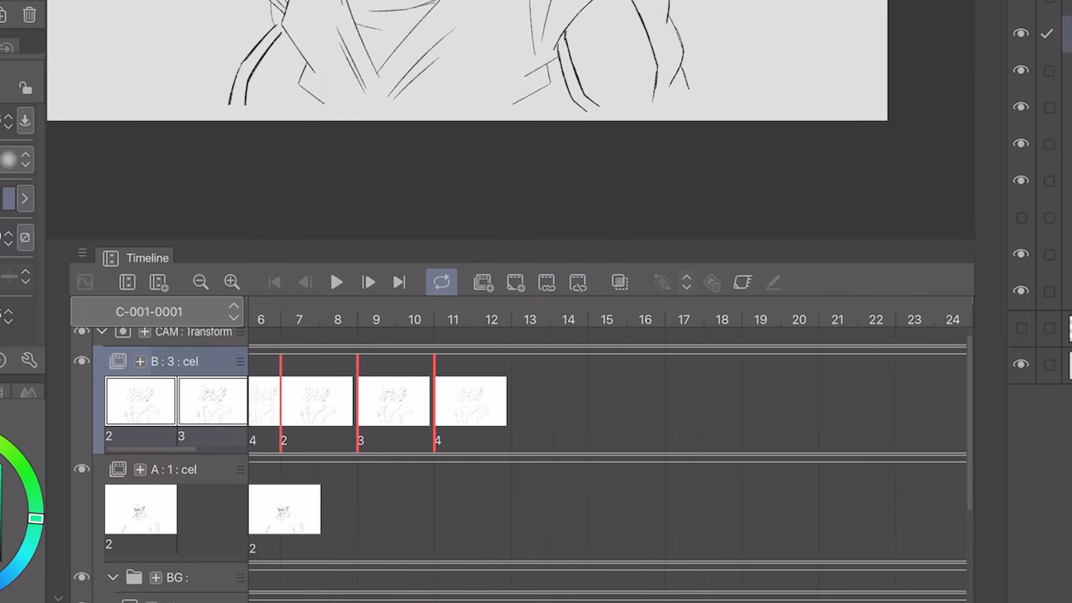
pyautogui.scroll(2, 607, 406)
pyautogui.rightClick(507, 402)
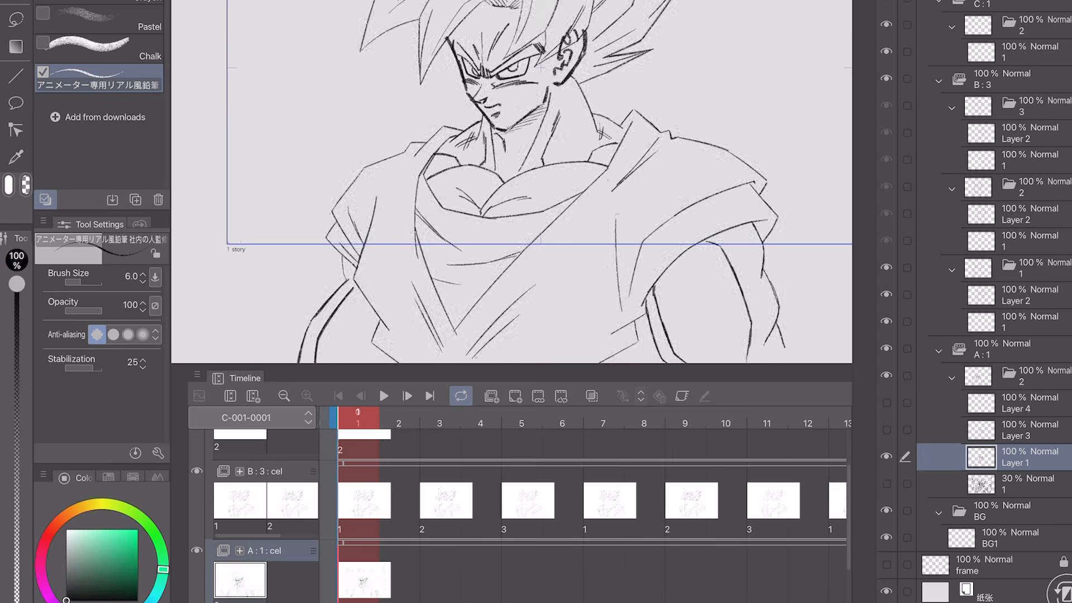
# - Select the track C cel on frame 1 and choose yellow as the drawing color
pyautogui.scroll(2, 520, 504)
pyautogui.click(382, 492)
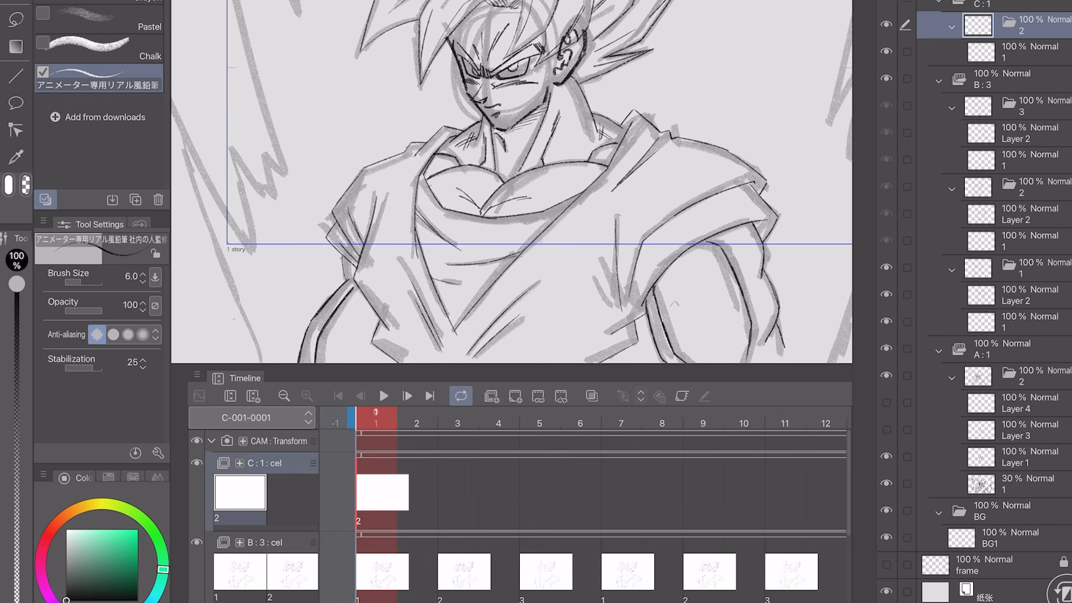
pyautogui.click(96, 504)
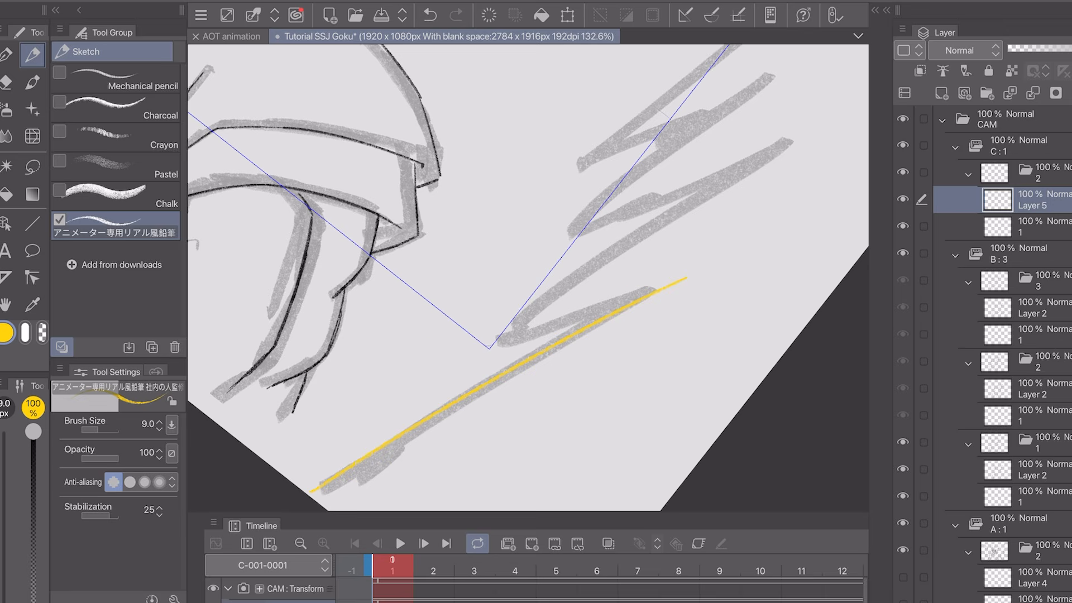
# - Trace the jagged aura lines on the right of the figure in yellow over the rough sketch on frame 1
pyautogui.moveTo(625, 300); pyautogui.dragTo(455, 360)
pyautogui.scroll(-3, 528, 277)
pyautogui.scroll(3, 528, 278)
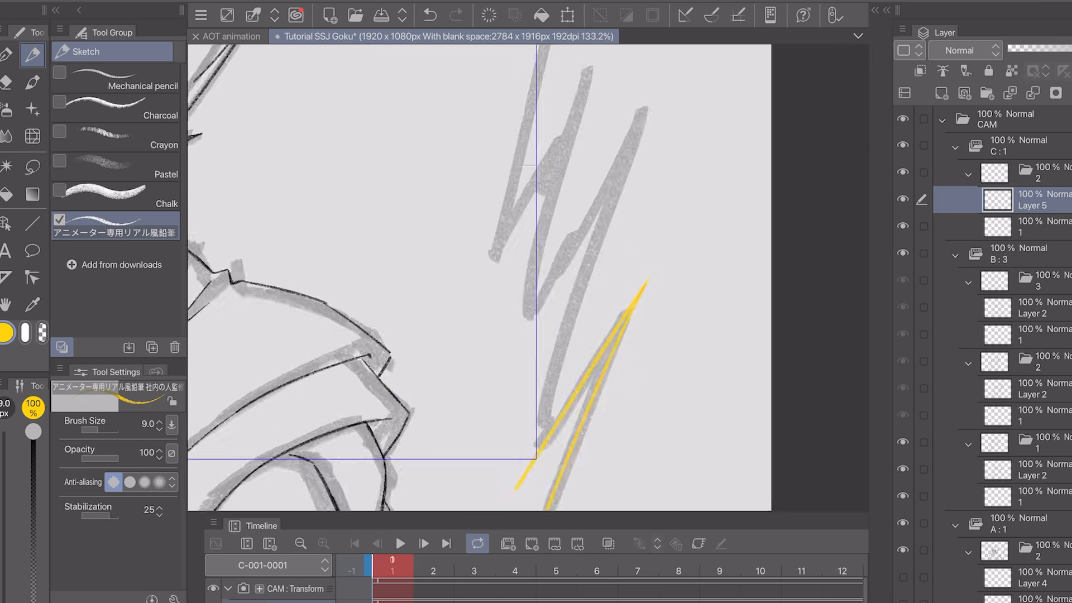
pyautogui.scroll(-1, 528, 277)
pyautogui.moveTo(433, 392); pyautogui.dragTo(516, 351)
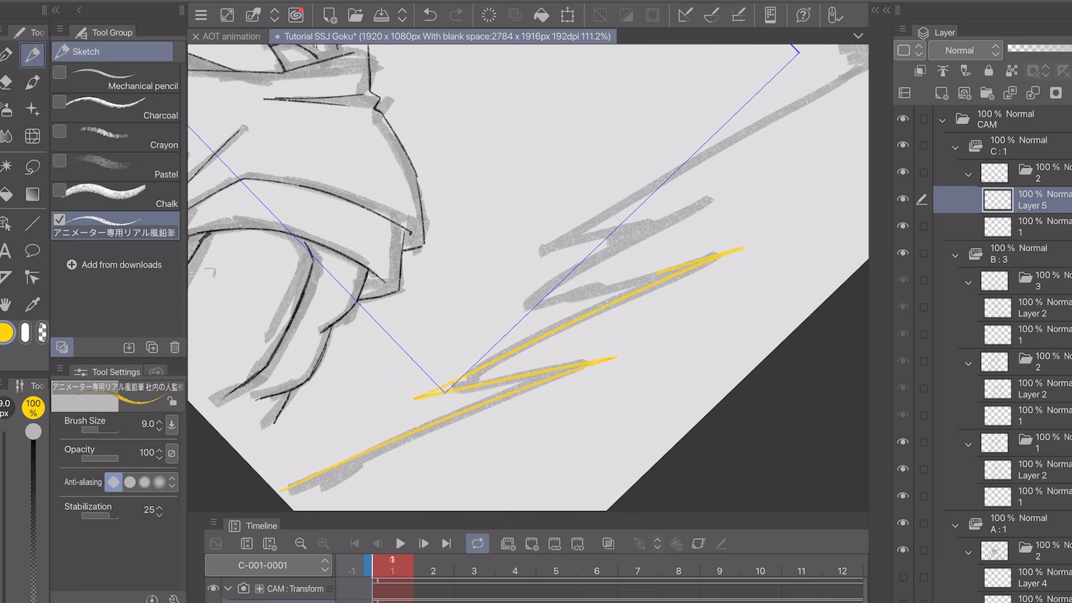
pyautogui.moveTo(525, 310); pyautogui.dragTo(682, 217)
pyautogui.scroll(1, 528, 278)
pyautogui.moveTo(517, 318); pyautogui.dragTo(746, 191)
pyautogui.scroll(-4, 528, 277)
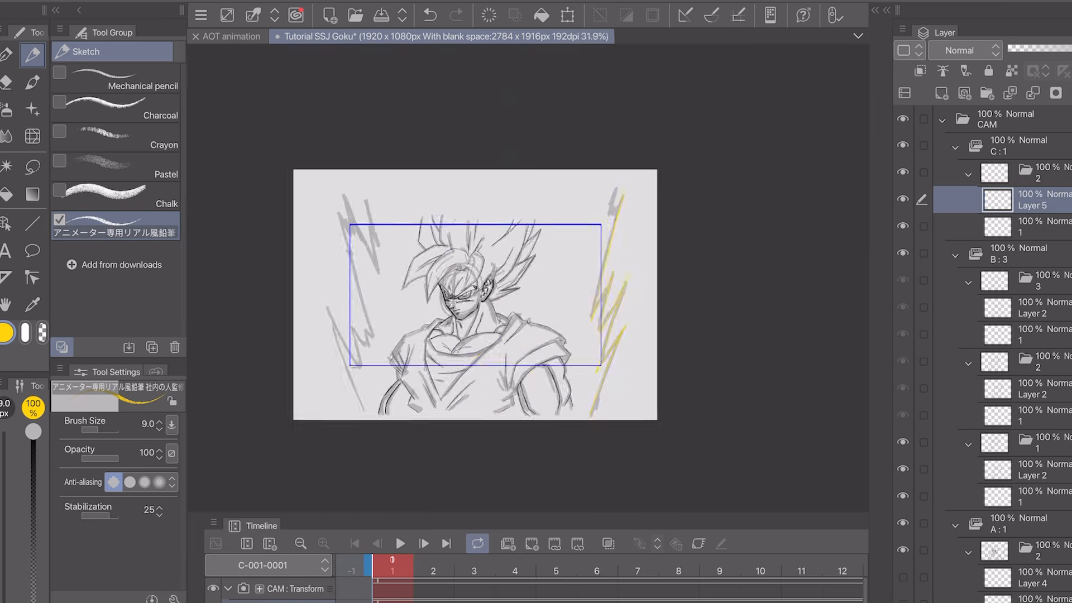
# - Trace the jagged aura lines on the left of the figure in yellow over the rough sketch on frame 1
pyautogui.scroll(5, 528, 278)
pyautogui.scroll(-1, 527, 278)
pyautogui.moveTo(419, 403); pyautogui.dragTo(744, 150)
pyautogui.hotkey('ctrl', 'z')
pyautogui.scroll(2, 528, 277)
pyautogui.moveTo(328, 444); pyautogui.dragTo(789, 101)
pyautogui.moveTo(329, 444); pyautogui.dragTo(651, 276)
pyautogui.scroll(2, 528, 277)
pyautogui.moveTo(669, 203)
pyautogui.mouseDown()
pyautogui.moveTo(592, 228)
pyautogui.moveTo(460, 364)
pyautogui.mouseUp()
pyautogui.moveTo(459, 364)
pyautogui.mouseDown()
pyautogui.moveTo(622, 301)
pyautogui.moveTo(509, 423)
pyautogui.mouseUp()
pyautogui.scroll(-4, 527, 277)
pyautogui.moveTo(673, 125); pyautogui.dragTo(402, 340)
pyautogui.hotkey('ctrl', 'z')
pyautogui.scroll(2, 527, 278)
pyautogui.moveTo(721, 113); pyautogui.dragTo(274, 452)
pyautogui.moveTo(275, 451); pyautogui.dragTo(359, 419)
pyautogui.scroll(-1, 527, 277)
pyautogui.moveTo(359, 340)
pyautogui.mouseDown()
pyautogui.moveTo(277, 407)
pyautogui.moveTo(258, 445)
pyautogui.mouseUp()
pyautogui.moveTo(372, 375)
pyautogui.mouseDown()
pyautogui.moveTo(599, 251)
pyautogui.moveTo(360, 464)
pyautogui.mouseUp()
pyautogui.scroll(-5, 527, 277)
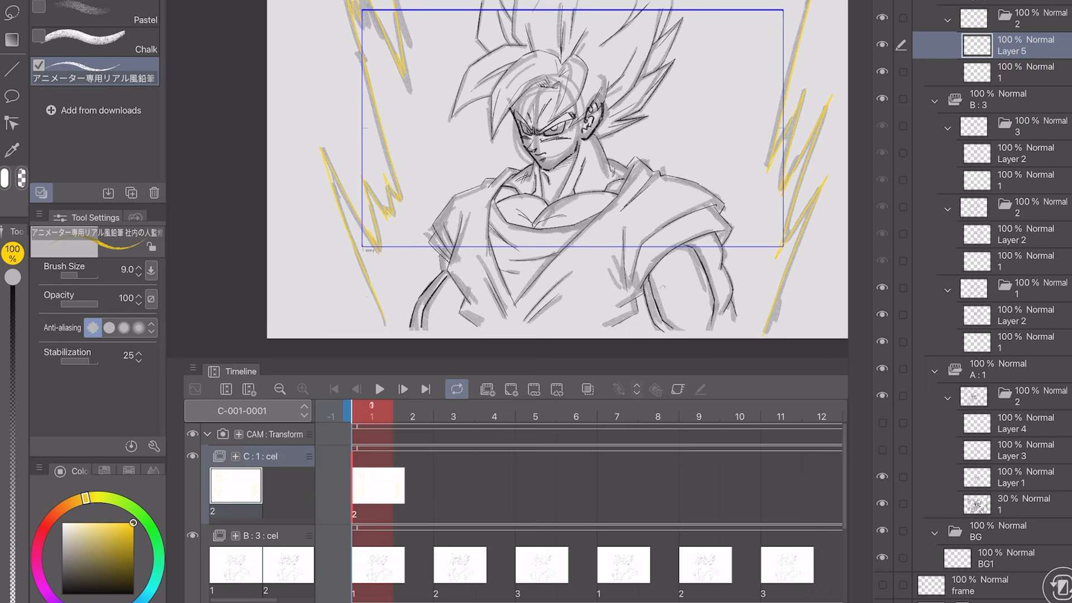
# - Hide the 30% opacity rough sketch layer in the track A cel
pyautogui.click(1025, 477)
pyautogui.click(883, 503)
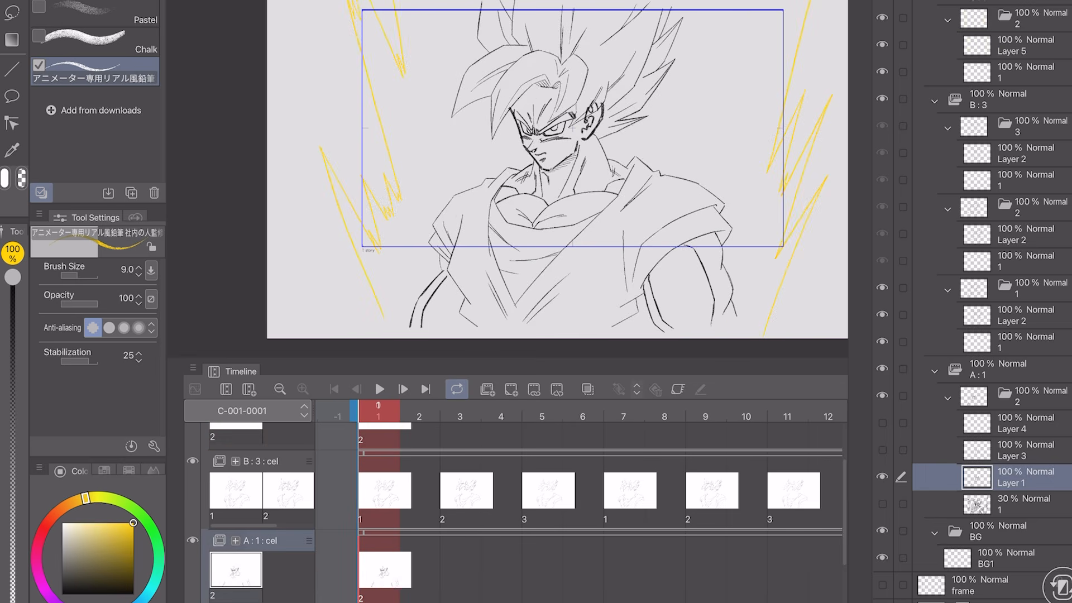
pyautogui.scroll(3, 525, 503)
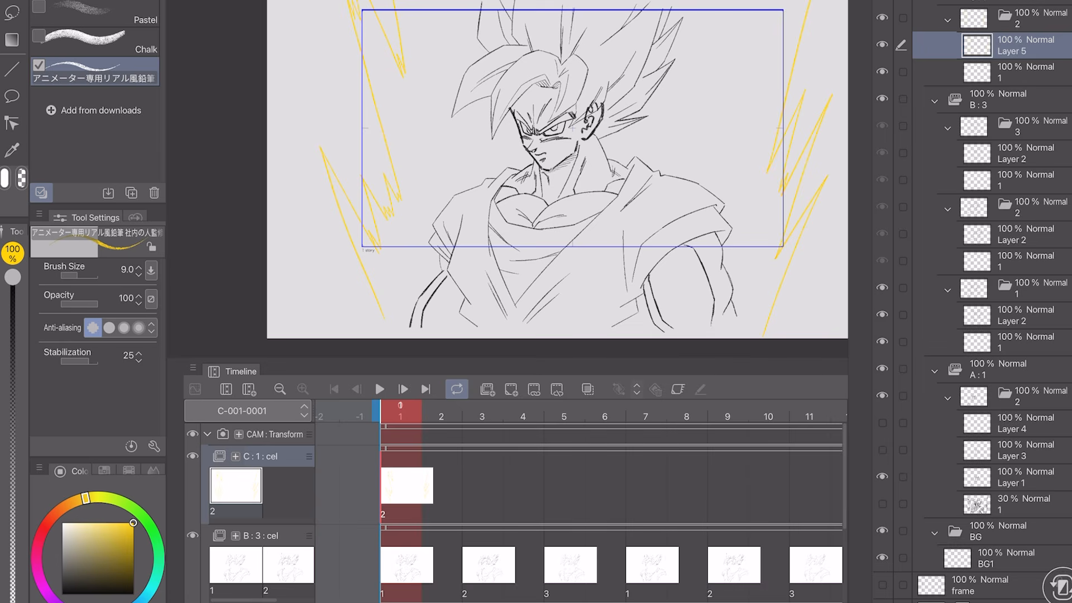
# - Draw the left side's yellow aura zigzags on the track C cel at frame 3, offset from the onion skin
pyautogui.click(482, 410)
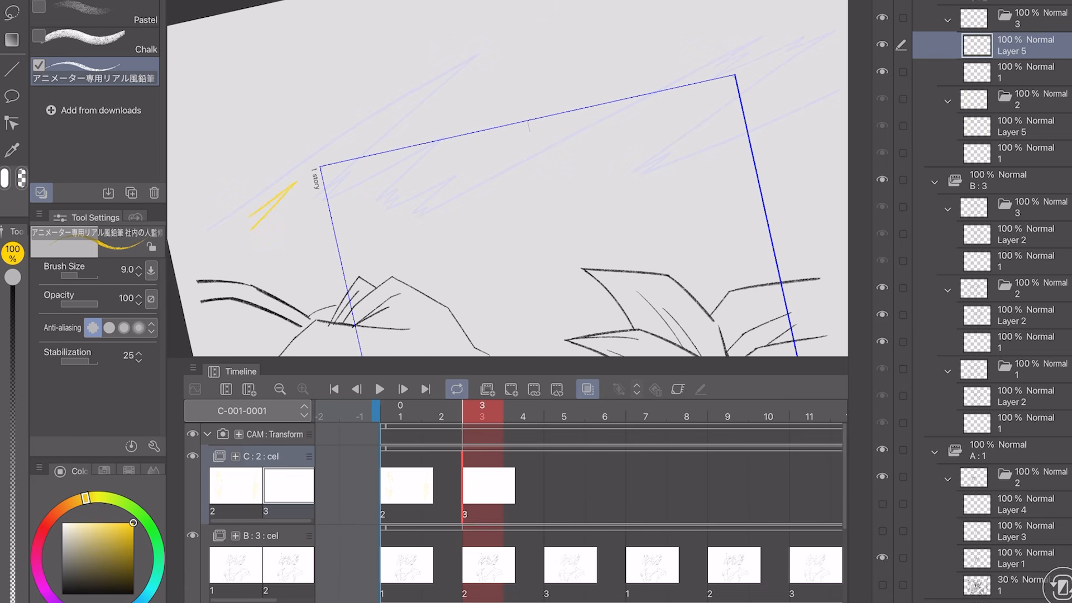
pyautogui.moveTo(301, 247); pyautogui.dragTo(600, 72)
pyautogui.moveTo(402, 218); pyautogui.dragTo(561, 96)
pyautogui.moveTo(465, 185)
pyautogui.mouseDown()
pyautogui.moveTo(430, 217)
pyautogui.moveTo(737, 63)
pyautogui.mouseUp()
pyautogui.moveTo(680, 220); pyautogui.dragTo(820, 168)
pyautogui.scroll(-3, 508, 178)
pyautogui.scroll(1, 508, 178)
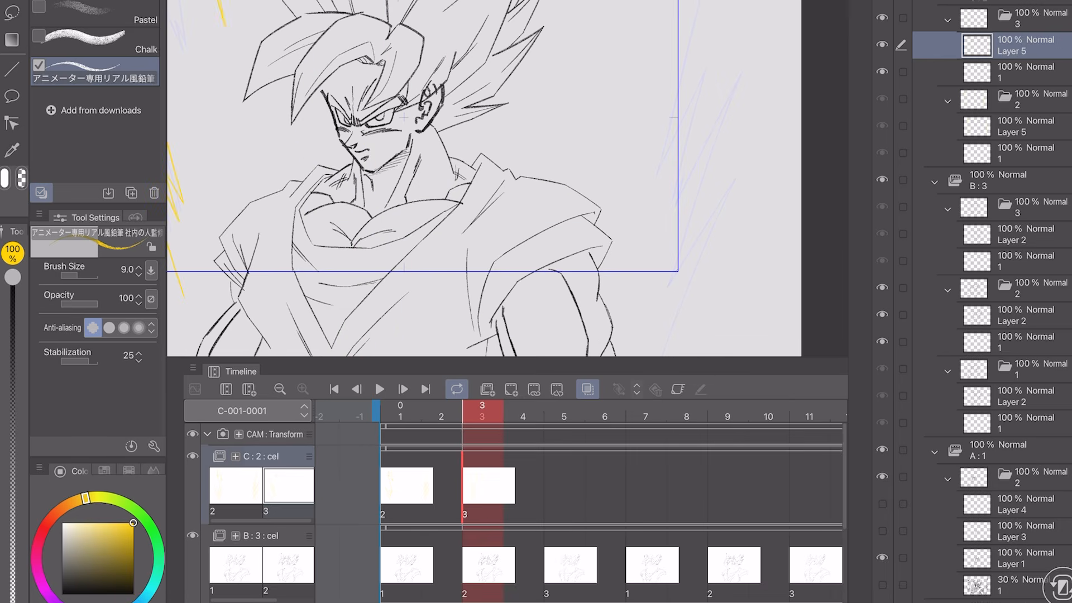
# - Flip the canvas view and draw the yellow aura zigzags on the other side of the figure on frame 3
pyautogui.press('h')
pyautogui.scroll(2, 508, 178)
pyautogui.moveTo(297, 238)
pyautogui.mouseDown()
pyautogui.moveTo(464, 102)
pyautogui.moveTo(393, 189)
pyautogui.mouseUp()
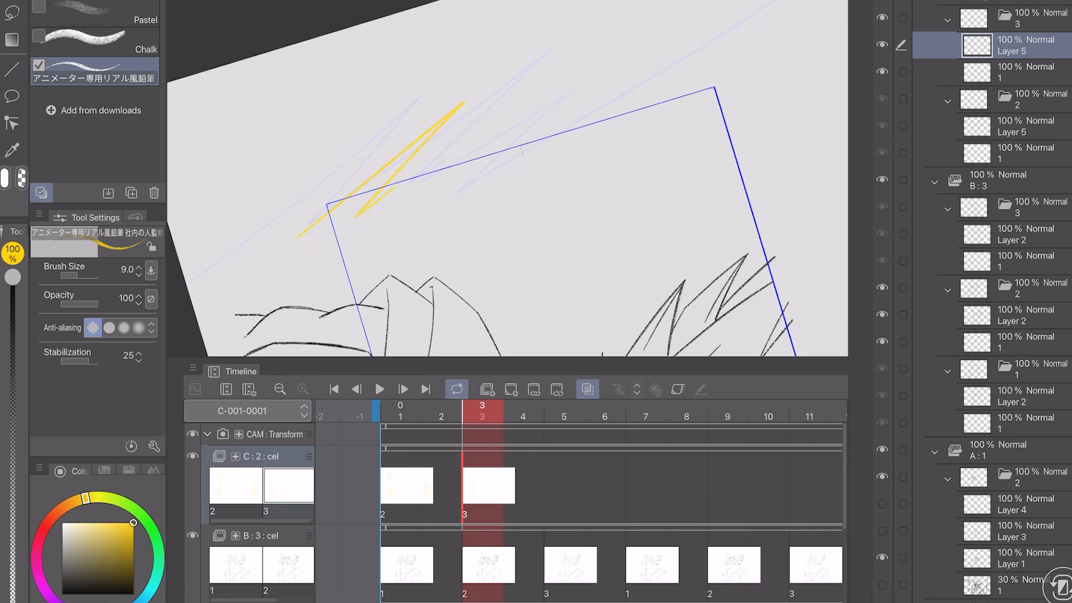
pyautogui.hotkey('ctrl', 'z')
pyautogui.moveTo(321, 249)
pyautogui.mouseDown()
pyautogui.moveTo(418, 216)
pyautogui.moveTo(750, 52)
pyautogui.mouseUp()
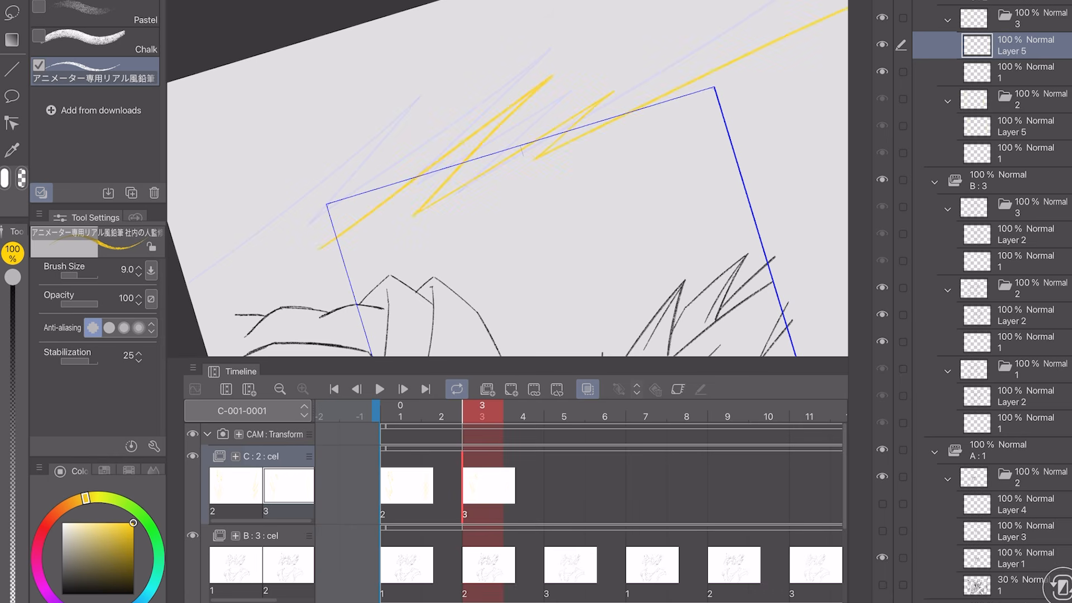
pyautogui.scroll(-3, 508, 178)
pyautogui.scroll(1, 507, 178)
# - Compare the aura on frames 2 and 3 with the onion skin off, then restore the canvas view and onion skin
pyautogui.press('Left')
pyautogui.press('Right')
pyautogui.click(587, 389)
pyautogui.press('Left')
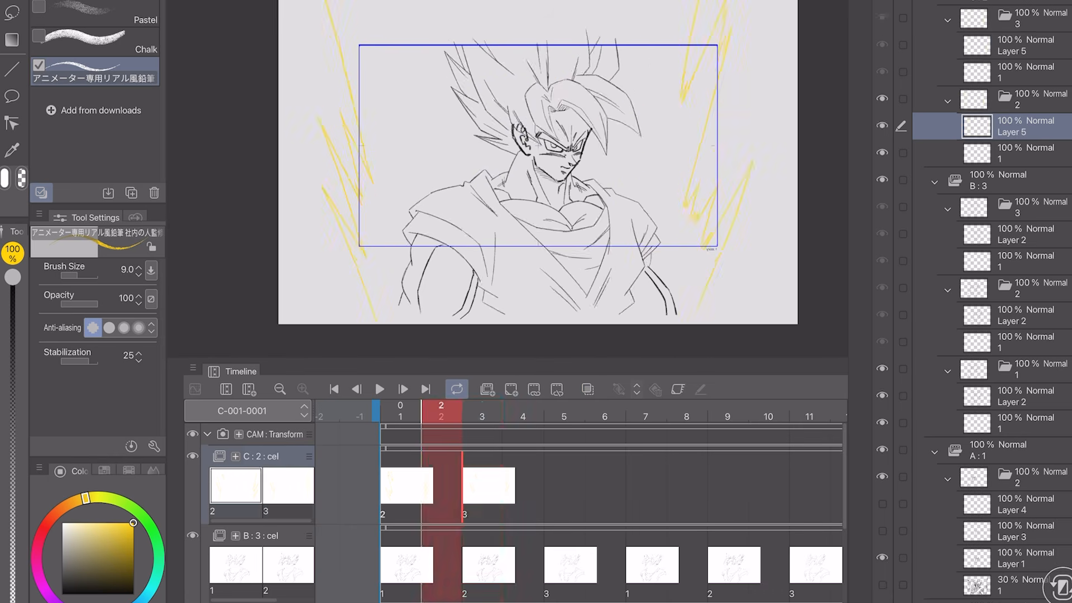
pyautogui.press('Right')
pyautogui.press('h')
pyautogui.click(588, 390)
pyautogui.scroll(2, 477, 161)
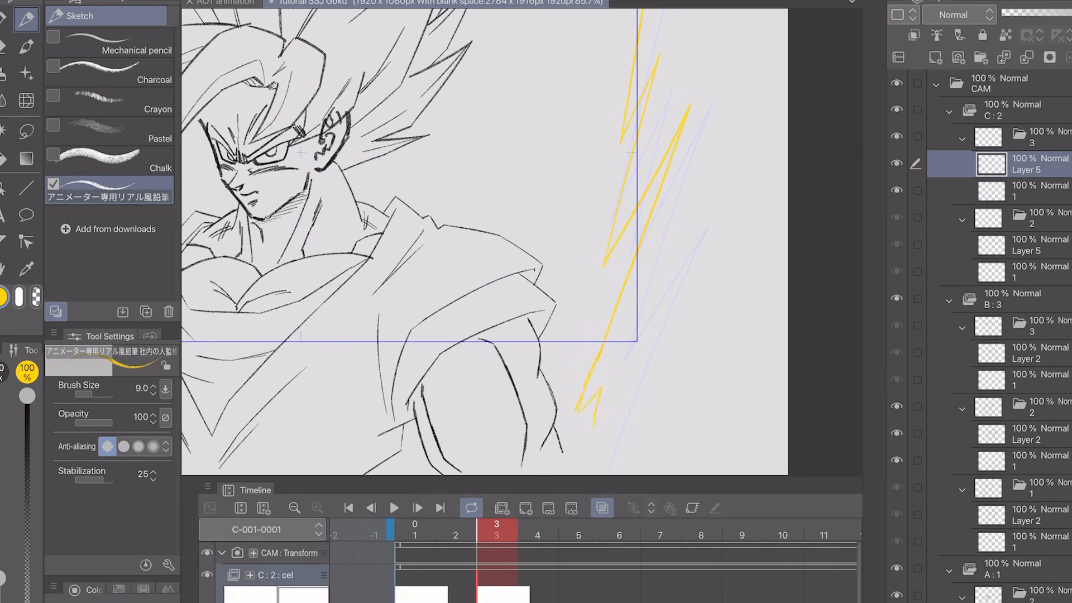
pyautogui.scroll(-3, 781, 322)
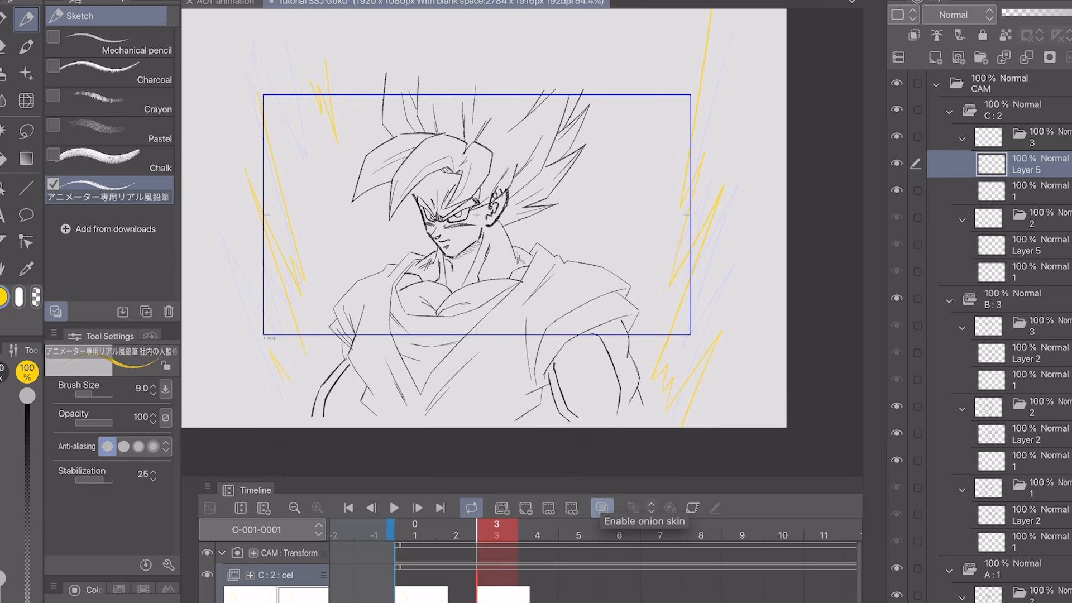
# - Turn off the onion skin and copy track C's frame 1 aura cel to frame 7
pyautogui.click(602, 507)
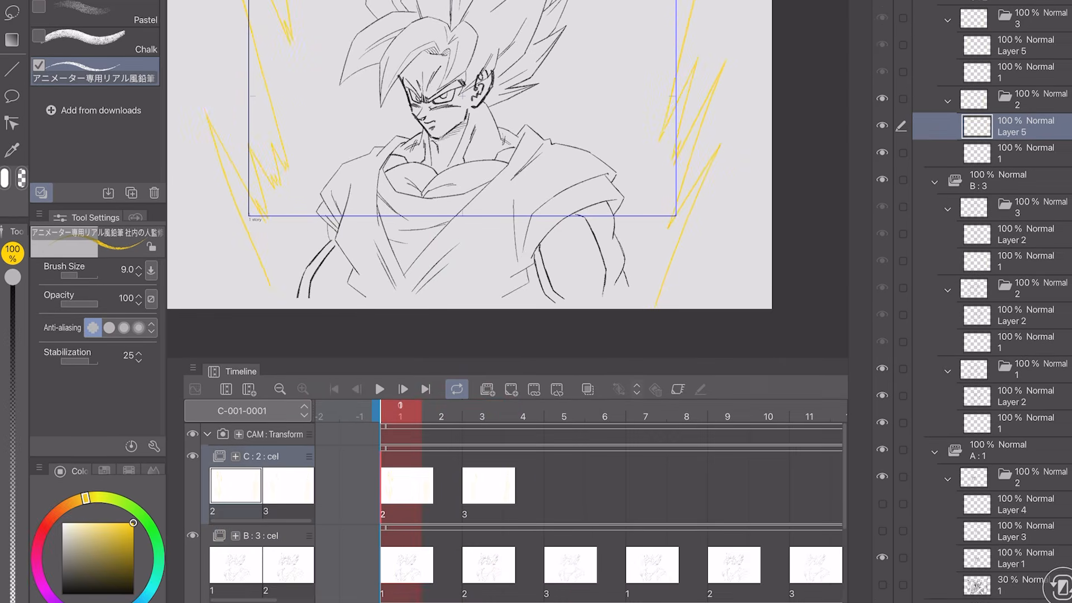
pyautogui.rightClick(415, 595)
pyautogui.press('Escape')
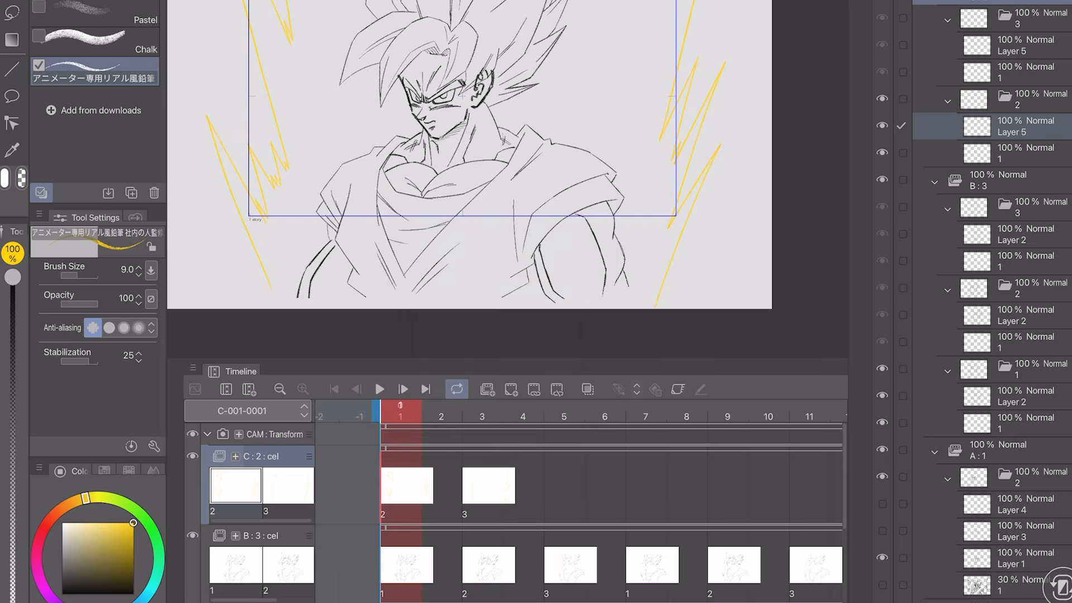
pyautogui.rightClick(646, 485)
pyautogui.click(640, 148)
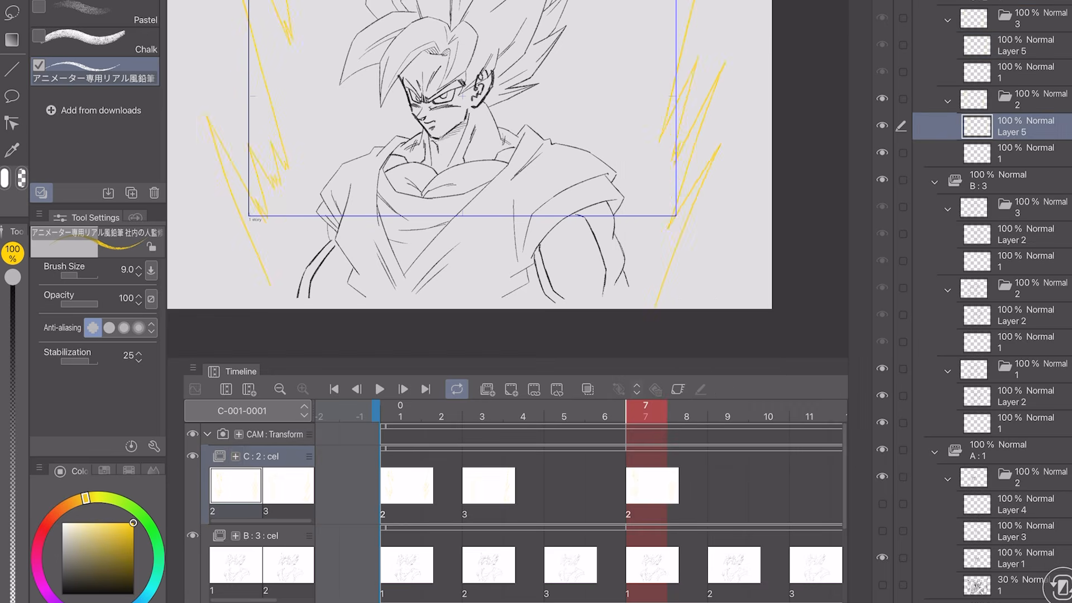
# - Create a new animation cel at frame 5 of track C and turn on the onion skin
pyautogui.click(564, 409)
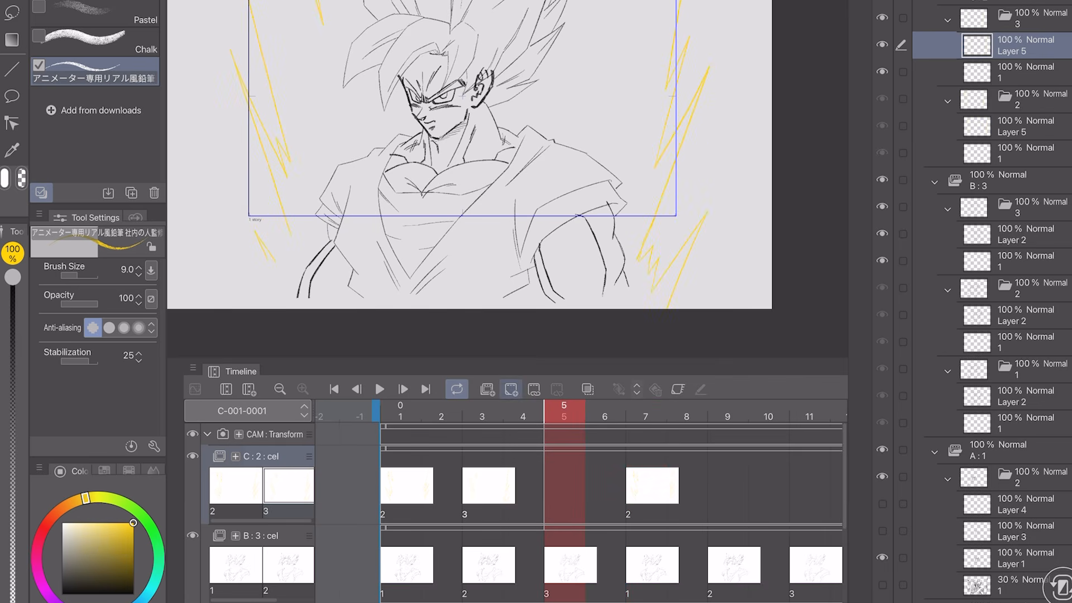
pyautogui.click(510, 389)
pyautogui.click(587, 389)
# - Draw yellow aura zigzags along one side of the figure on frame 5 of track C, using the onion skin as a guide
pyautogui.scroll(4, 507, 178)
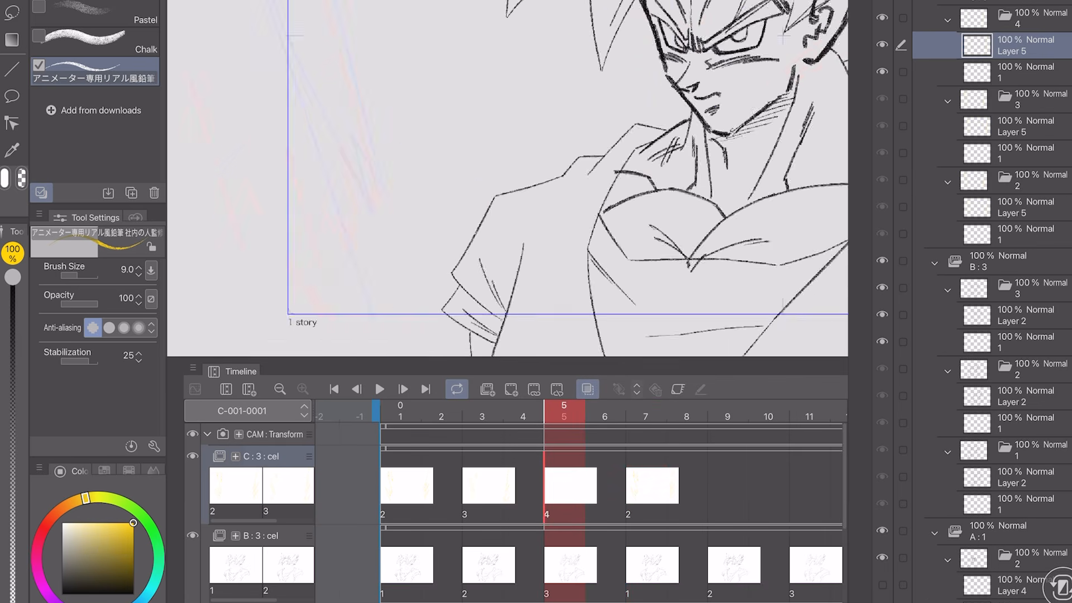
pyautogui.scroll(2, 507, 178)
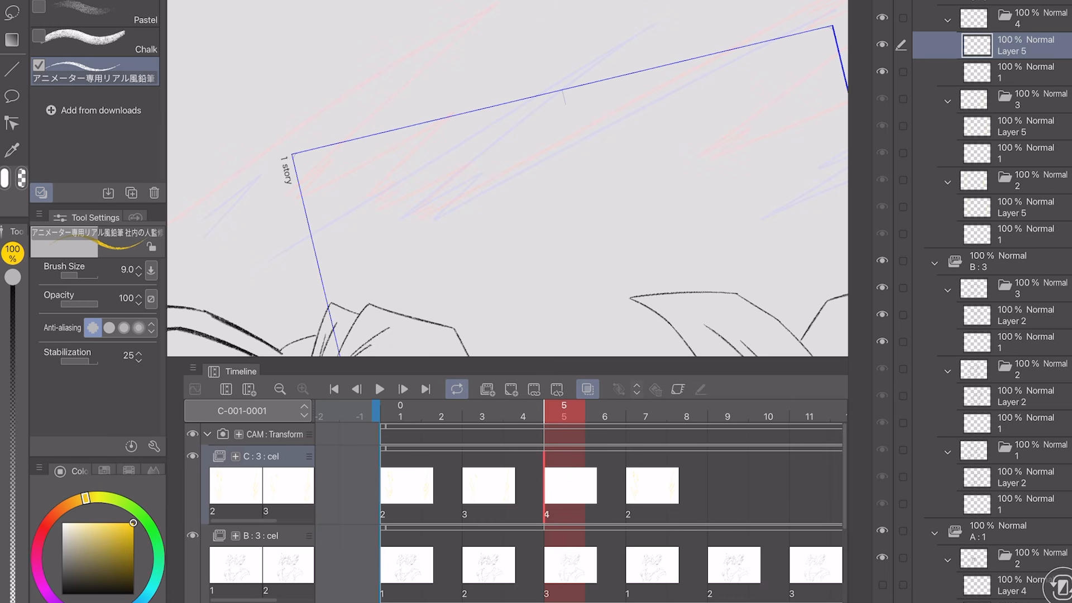
pyautogui.moveTo(196, 208)
pyautogui.mouseDown()
pyautogui.moveTo(365, 71)
pyautogui.moveTo(231, 220)
pyautogui.mouseUp()
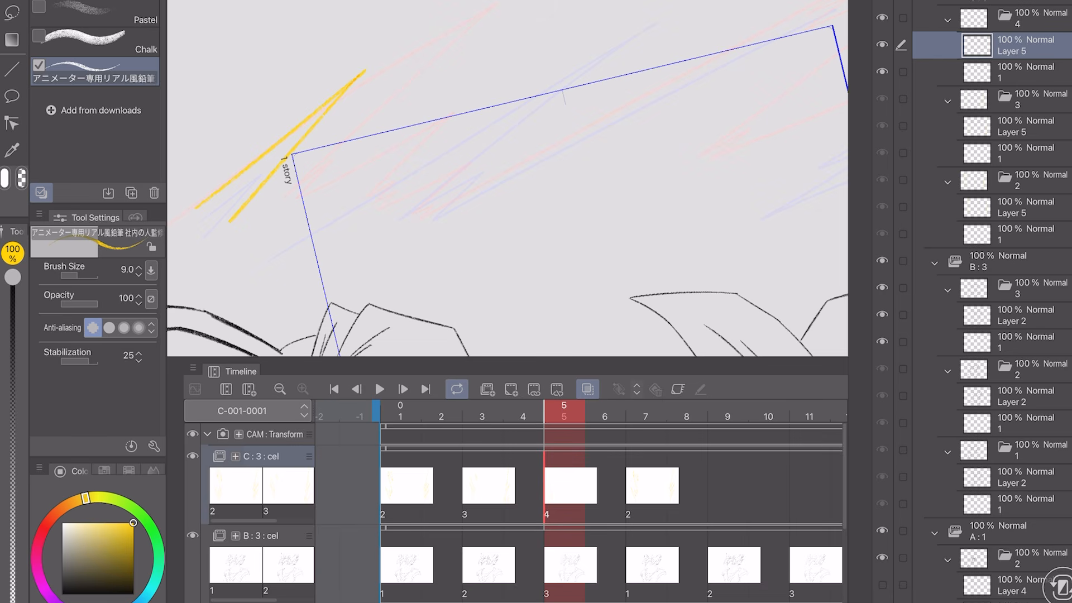
pyautogui.moveTo(320, 173); pyautogui.dragTo(349, 156)
pyautogui.moveTo(266, 229); pyautogui.dragTo(286, 213)
pyautogui.scroll(-2, 508, 178)
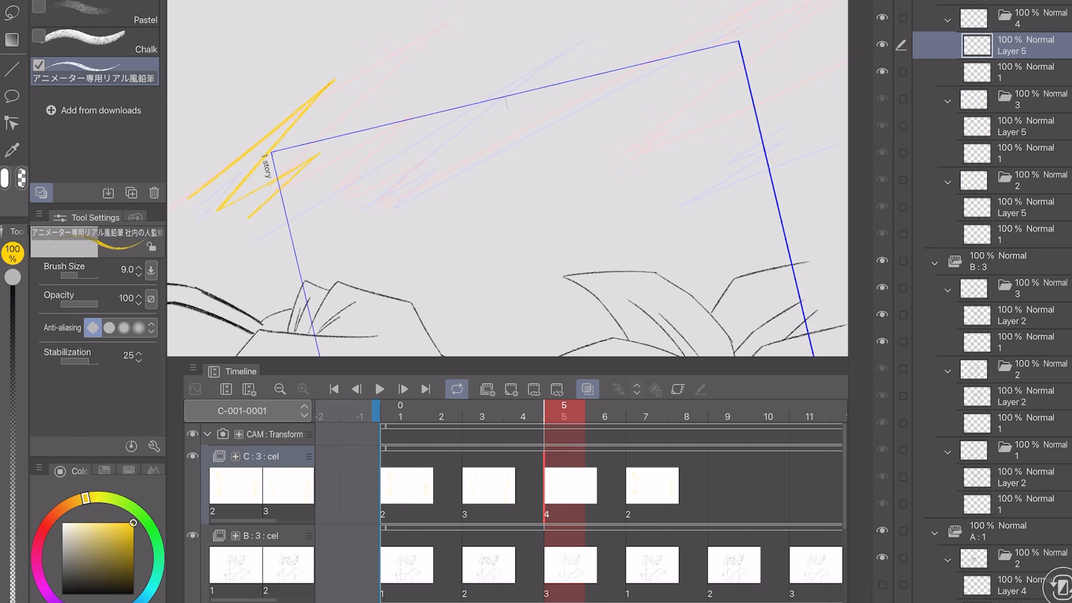
pyautogui.moveTo(648, 59); pyautogui.dragTo(751, 35)
pyautogui.moveTo(376, 195); pyautogui.dragTo(695, 29)
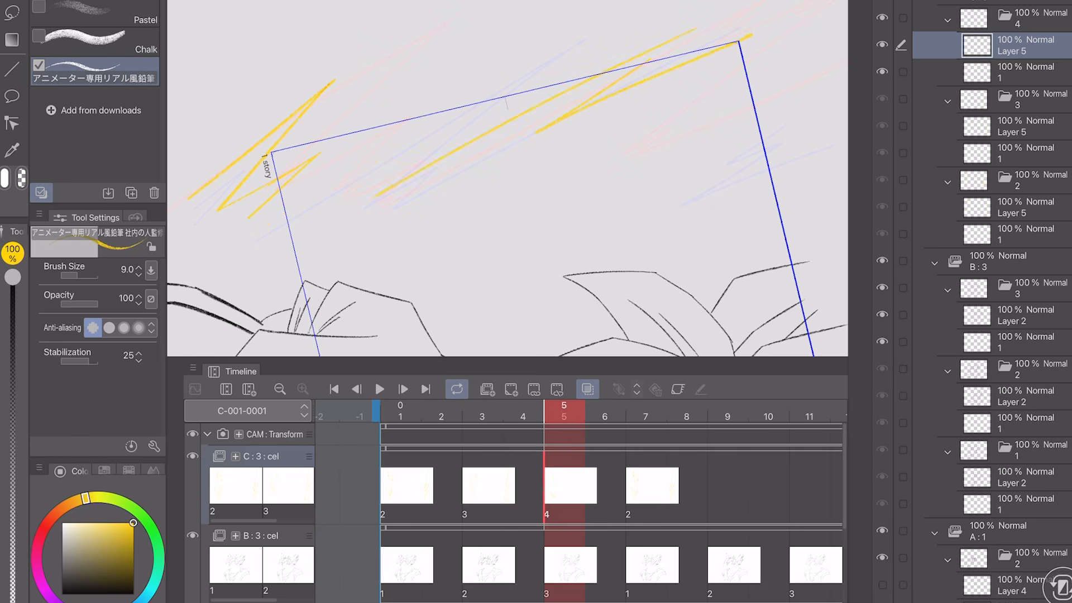
pyautogui.moveTo(327, 211); pyautogui.dragTo(424, 169)
# - Flip the canvas view and draw the yellow aura zigzags on the other side of the figure on frame 5
pyautogui.scroll(-5, 508, 178)
pyautogui.scroll(4, 507, 178)
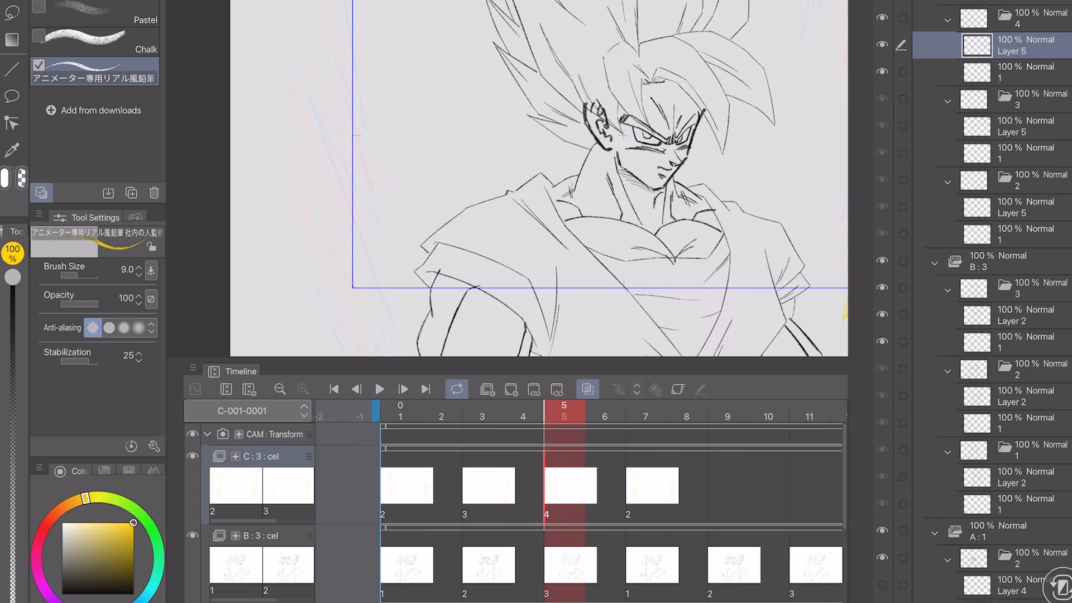
pyautogui.moveTo(261, 243); pyautogui.dragTo(429, 137)
pyautogui.hotkey('ctrl', 'z')
pyautogui.moveTo(254, 239)
pyautogui.mouseDown()
pyautogui.moveTo(257, 258)
pyautogui.moveTo(408, 211)
pyautogui.mouseUp()
pyautogui.moveTo(508, 178); pyautogui.dragTo(384, 206)
pyautogui.moveTo(262, 309); pyautogui.dragTo(491, 168)
pyautogui.scroll(-3, 507, 178)
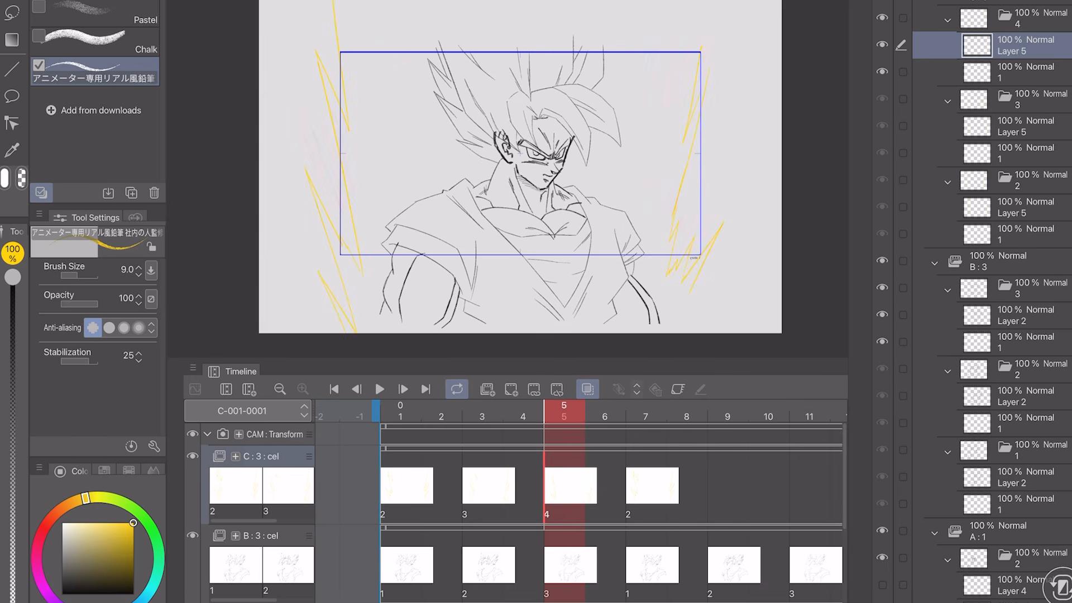
# - Turn off the onion skin and restore the unflipped canvas view
pyautogui.click(587, 390)
pyautogui.moveTo(564, 413); pyautogui.dragTo(605, 413)
pyautogui.press('h')
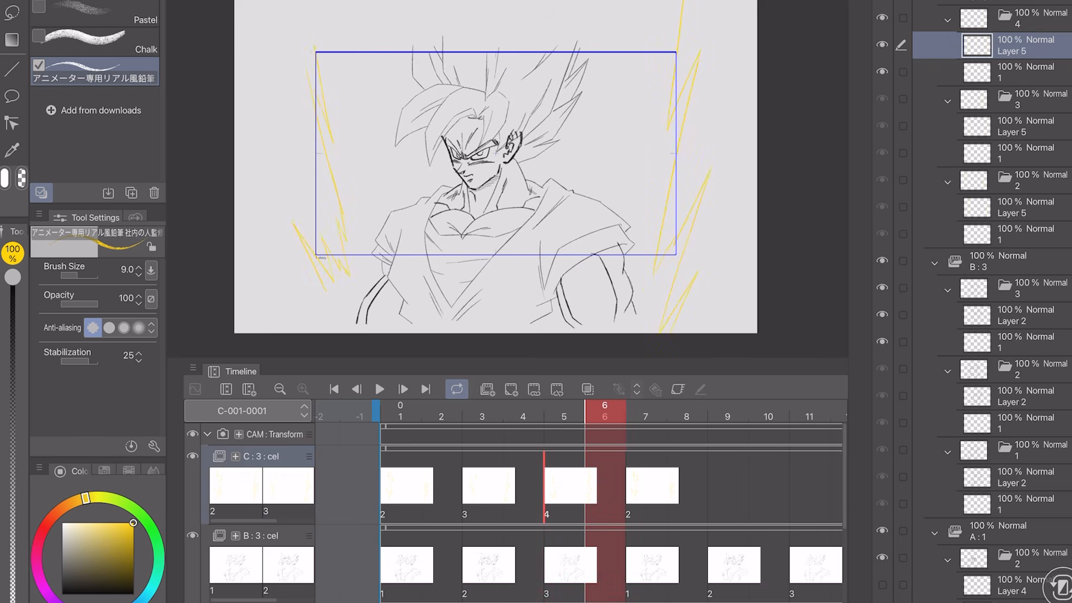
# - Delete track C's aura cel at frame 7 and copy the three cels at frames 1, 3 and 5
pyautogui.rightClick(646, 484)
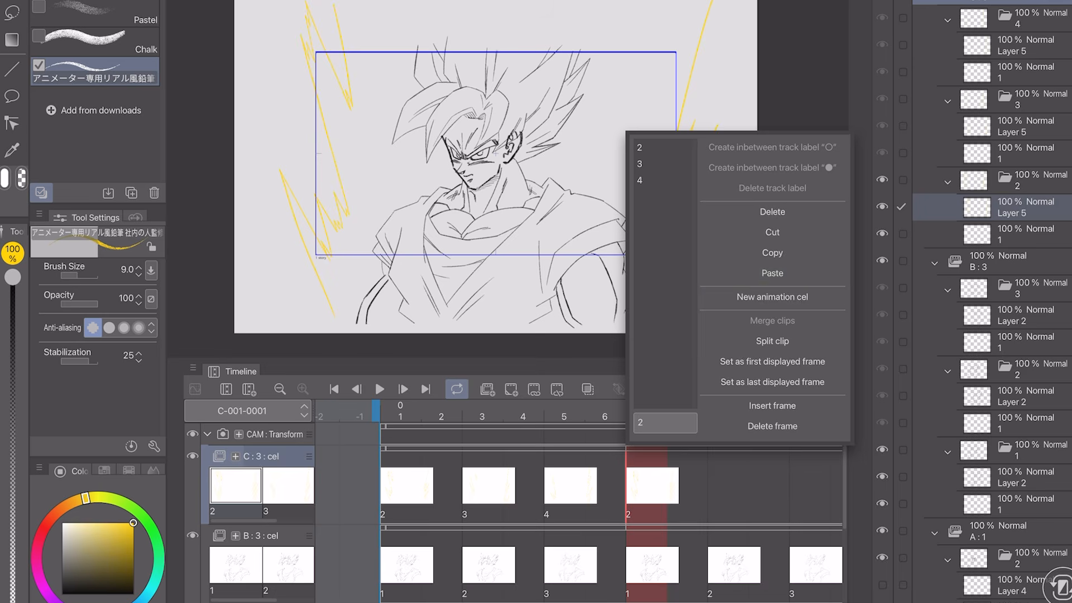
pyautogui.click(772, 211)
pyautogui.moveTo(643, 483); pyautogui.dragTo(402, 483)
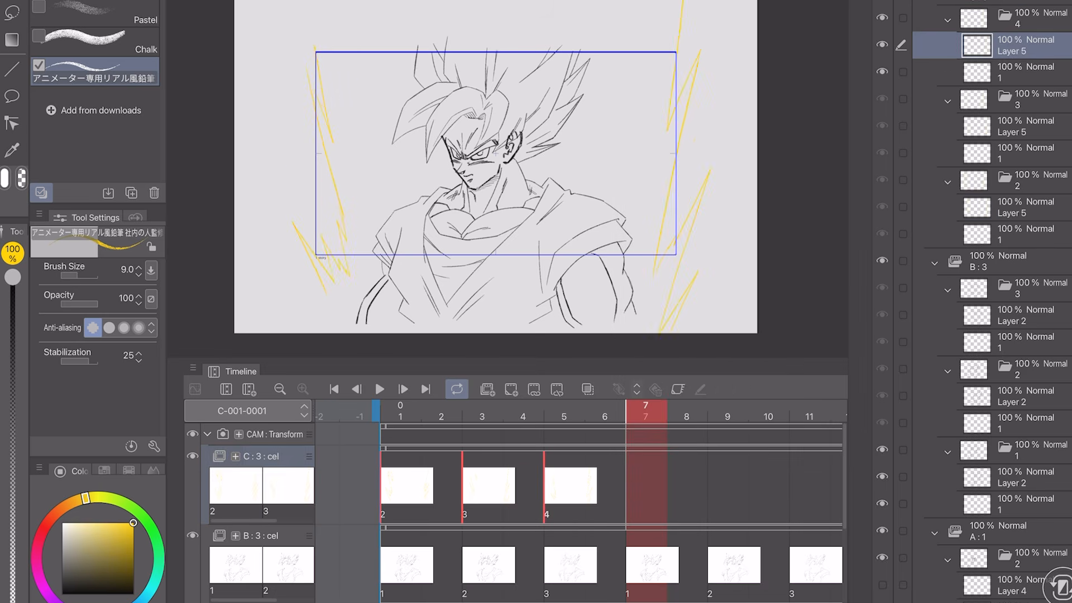
pyautogui.rightClick(400, 485)
pyautogui.click(524, 253)
# - Paste the three copied aura cels on track C at frame 7 and again at frame 13
pyautogui.hscroll(3, 579, 485)
pyautogui.click(428, 485)
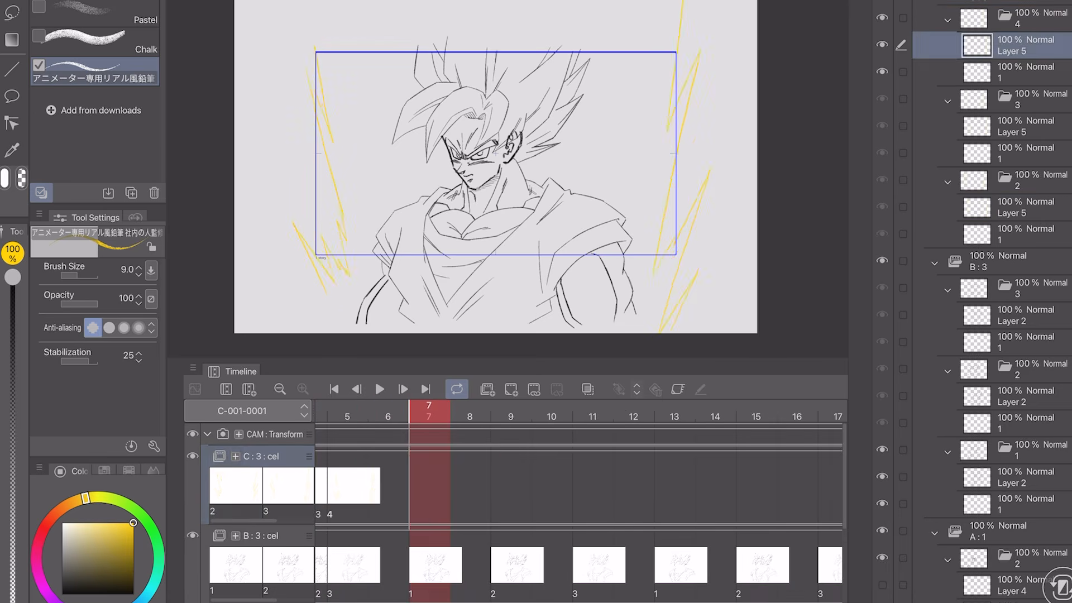
pyautogui.rightClick(429, 485)
pyautogui.click(555, 273)
pyautogui.hscroll(3, 579, 485)
pyautogui.click(467, 485)
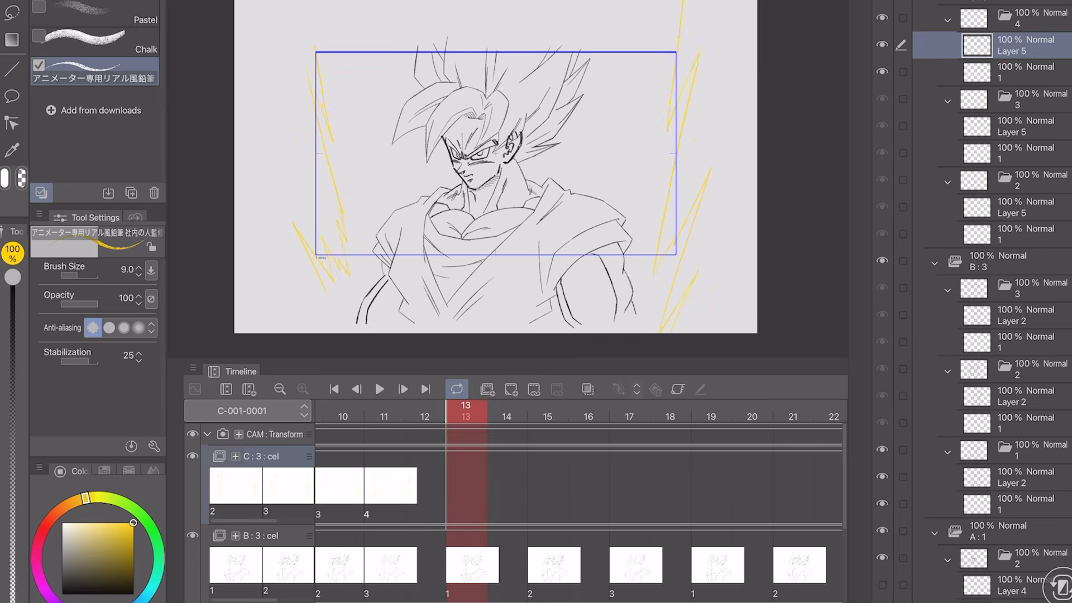
pyautogui.rightClick(466, 485)
pyautogui.click(592, 273)
# - Paste the three copied aura cels on track C at frame 19 and again at frame 25
pyautogui.hscroll(3, 579, 485)
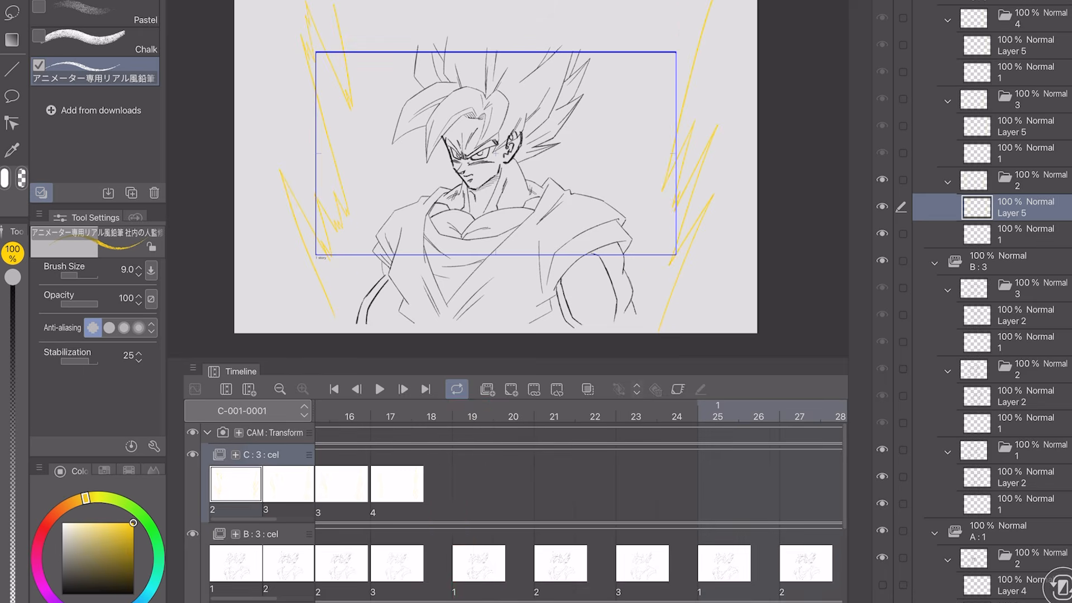
pyautogui.click(472, 485)
pyautogui.rightClick(473, 485)
pyautogui.click(599, 273)
pyautogui.hscroll(3, 579, 485)
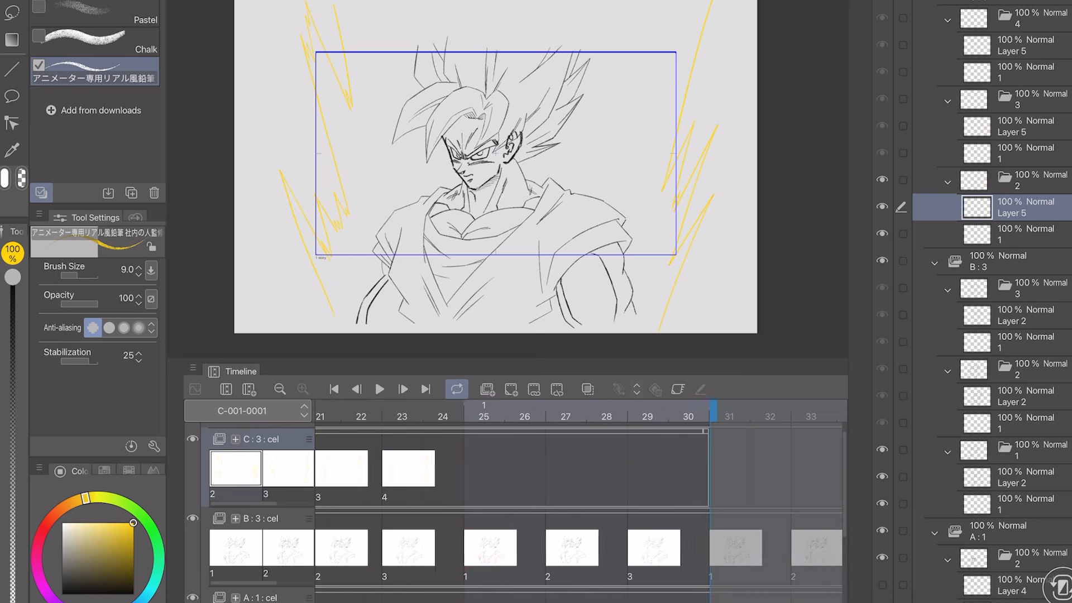
pyautogui.click(471, 484)
pyautogui.rightClick(470, 484)
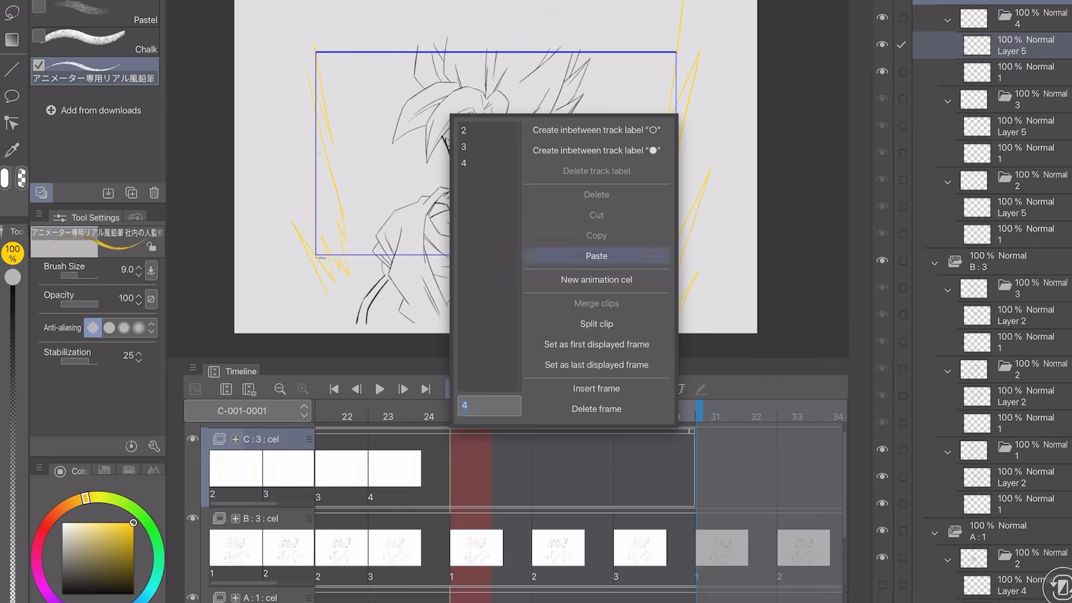
pyautogui.click(592, 256)
pyautogui.hscroll(-2, 514, 501)
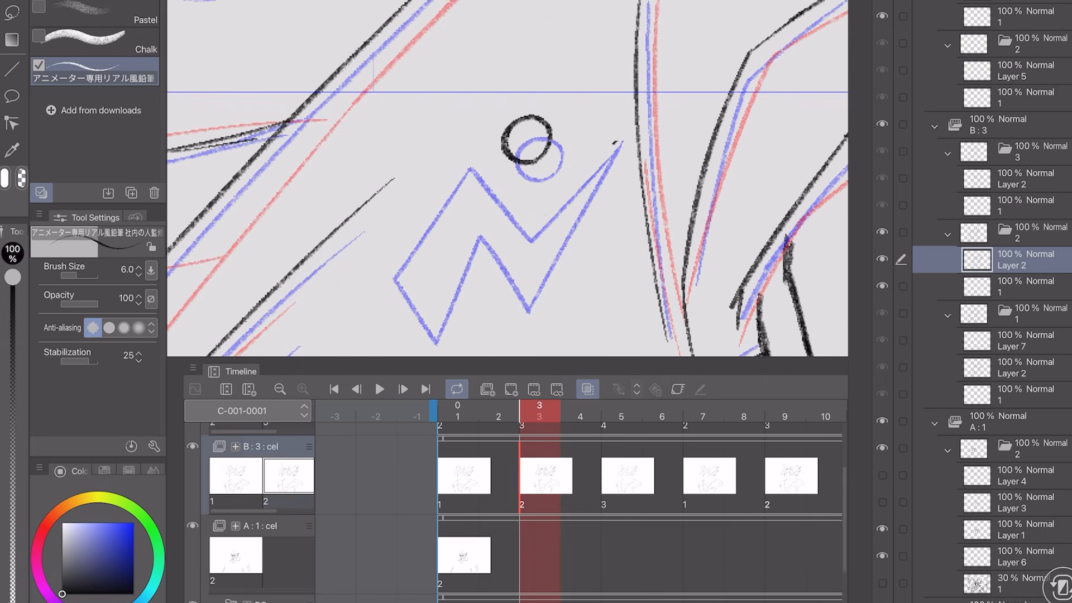
# - Draw the zigzag chest emblem on frames 3 and 5 of track B, offset from the onion-skinned cels
pyautogui.moveTo(617, 144)
pyautogui.mouseDown()
pyautogui.moveTo(533, 221)
pyautogui.moveTo(465, 147)
pyautogui.moveTo(386, 266)
pyautogui.moveTo(431, 335)
pyautogui.moveTo(470, 221)
pyautogui.moveTo(483, 210)
pyautogui.moveTo(531, 282)
pyautogui.moveTo(623, 129)
pyautogui.mouseUp()
pyautogui.moveTo(524, 321); pyautogui.dragTo(625, 117)
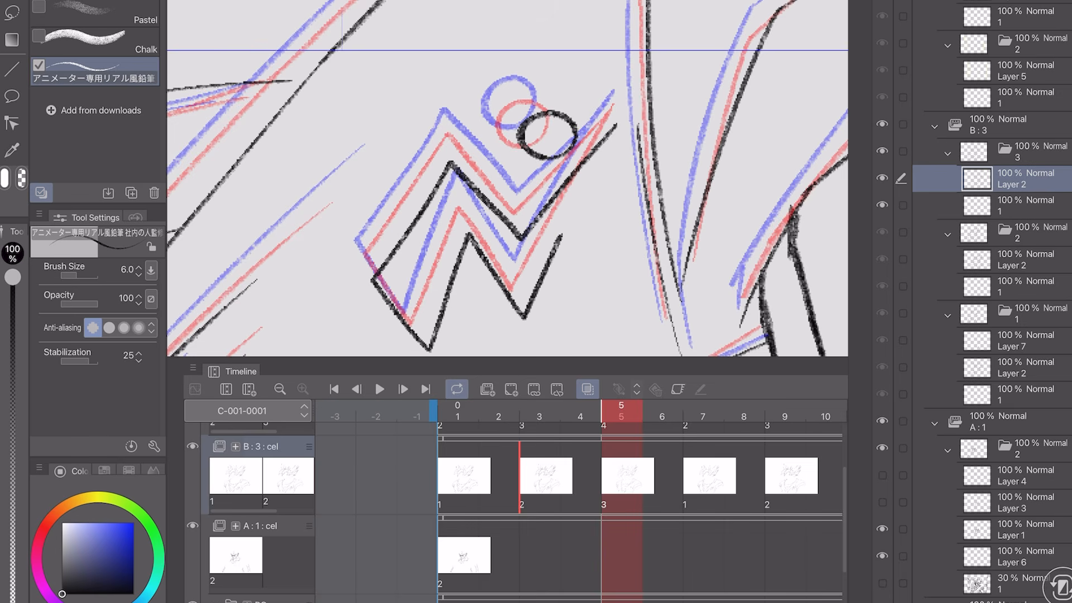
# - Turn off the onion skin and play the animation from frame 1 to check the emblem
pyautogui.scroll(-5, 565, 163)
pyautogui.click(587, 389)
pyautogui.moveTo(621, 411); pyautogui.dragTo(458, 411)
pyautogui.click(379, 389)
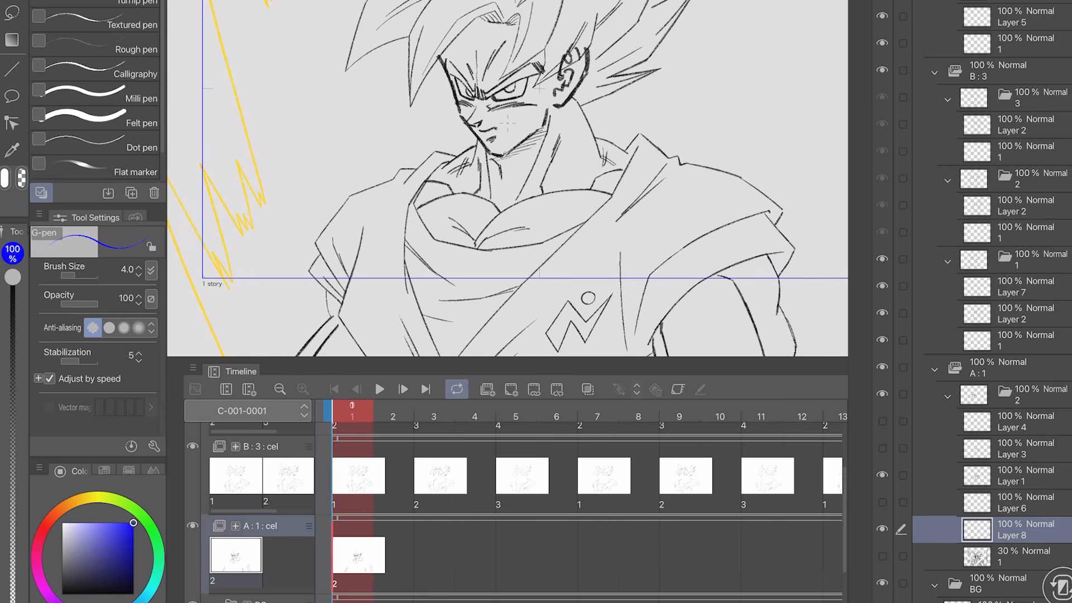
# - Outline blue shadow shapes under the eye, on the nose and around the mouth on track A's Layer 8 with the G-pen
pyautogui.scroll(-1, 994, 301)
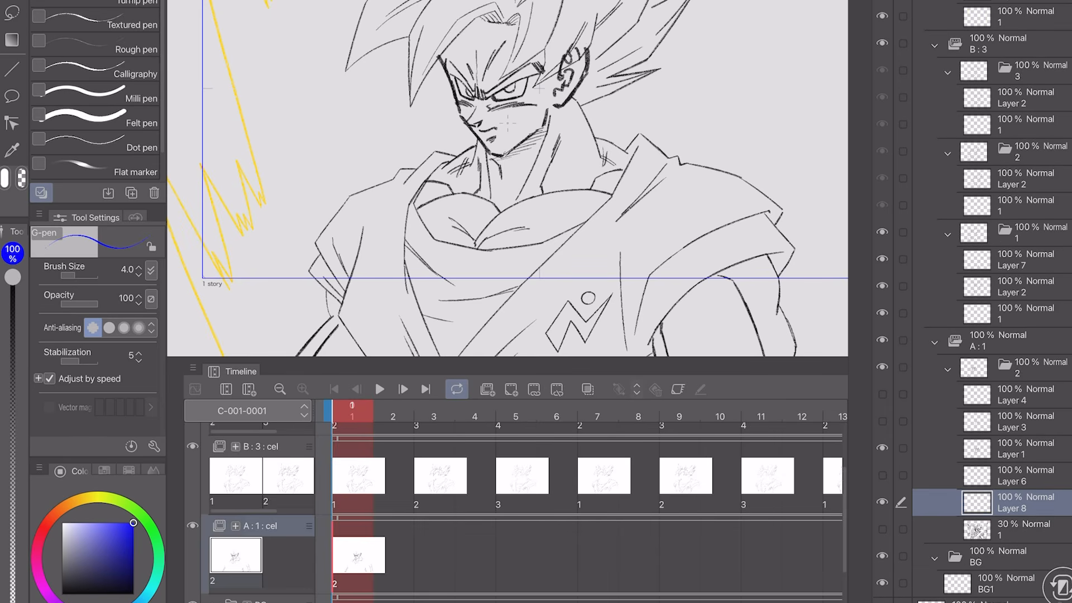
pyautogui.scroll(6, 508, 123)
pyautogui.moveTo(572, 137)
pyautogui.mouseDown()
pyautogui.moveTo(504, 169)
pyautogui.moveTo(474, 153)
pyautogui.moveTo(572, 137)
pyautogui.mouseUp()
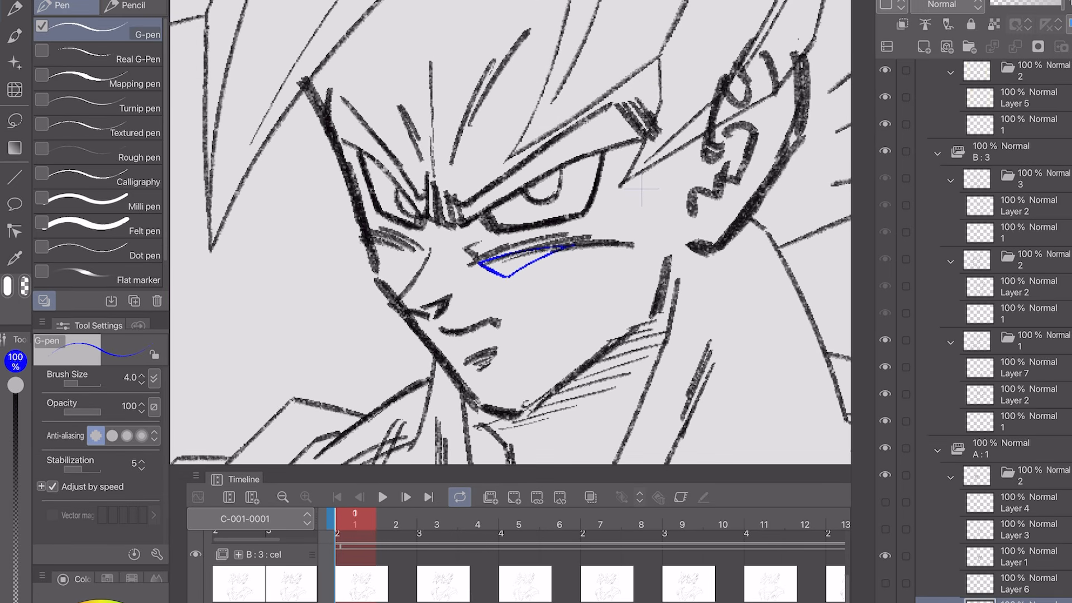
pyautogui.moveTo(431, 248); pyautogui.dragTo(424, 290)
pyautogui.hotkey('ctrl', 'z')
pyautogui.moveTo(432, 249)
pyautogui.mouseDown()
pyautogui.moveTo(401, 301)
pyautogui.moveTo(435, 322)
pyautogui.moveTo(466, 370)
pyautogui.moveTo(496, 364)
pyautogui.mouseUp()
pyautogui.hotkey('ctrl', 'z')
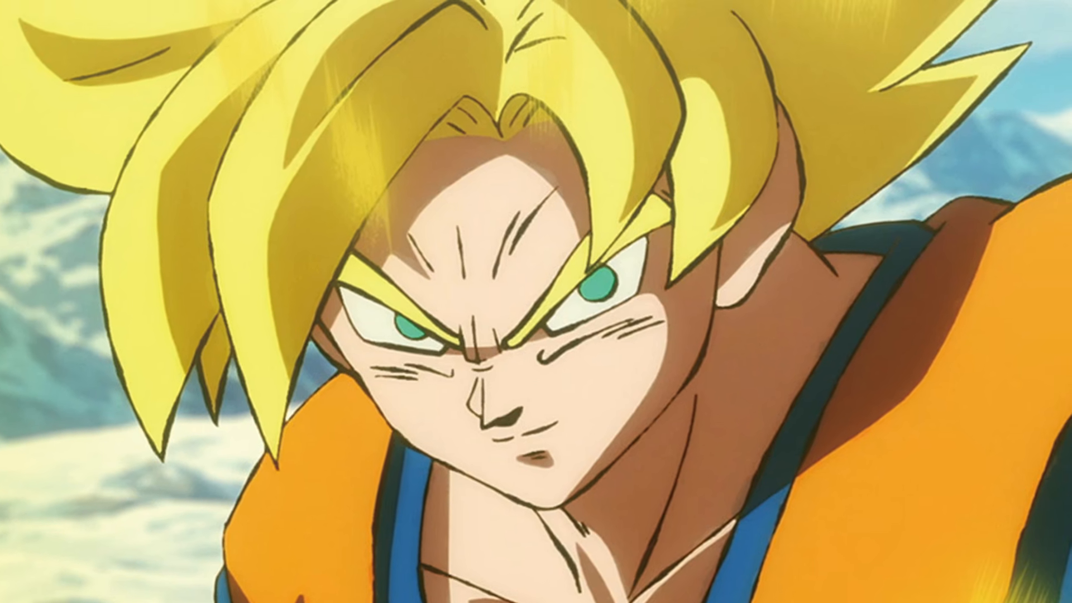
# - Outline the blue shadow lines inside and beside the larger eye
pyautogui.moveTo(481, 247); pyautogui.dragTo(605, 186)
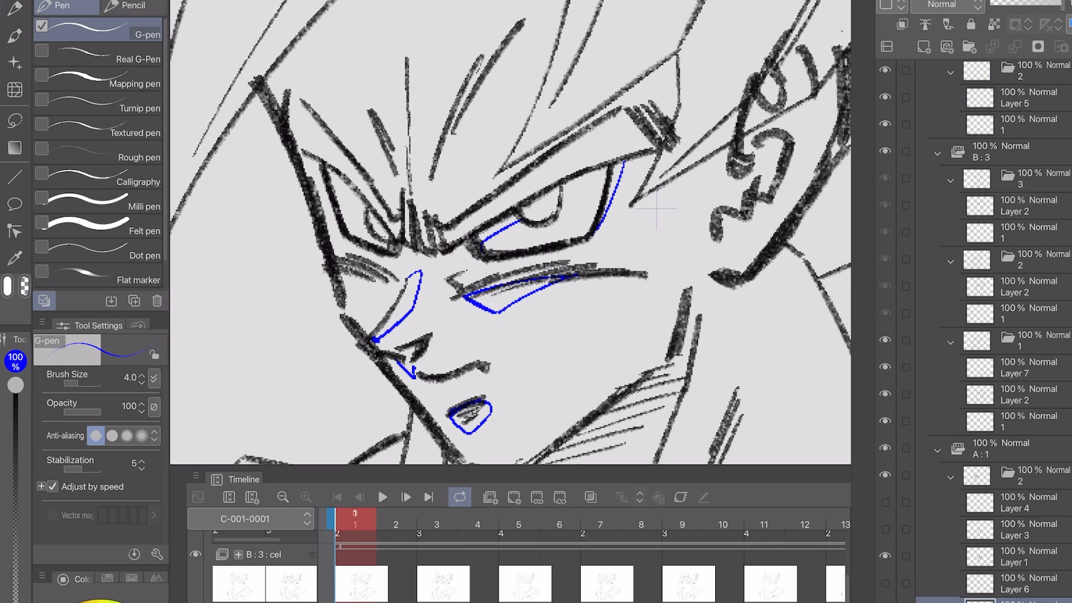
pyautogui.moveTo(526, 221)
pyautogui.mouseDown()
pyautogui.moveTo(556, 200)
pyautogui.moveTo(558, 211)
pyautogui.moveTo(562, 198)
pyautogui.mouseUp()
pyautogui.hotkey('ctrl', 'z')
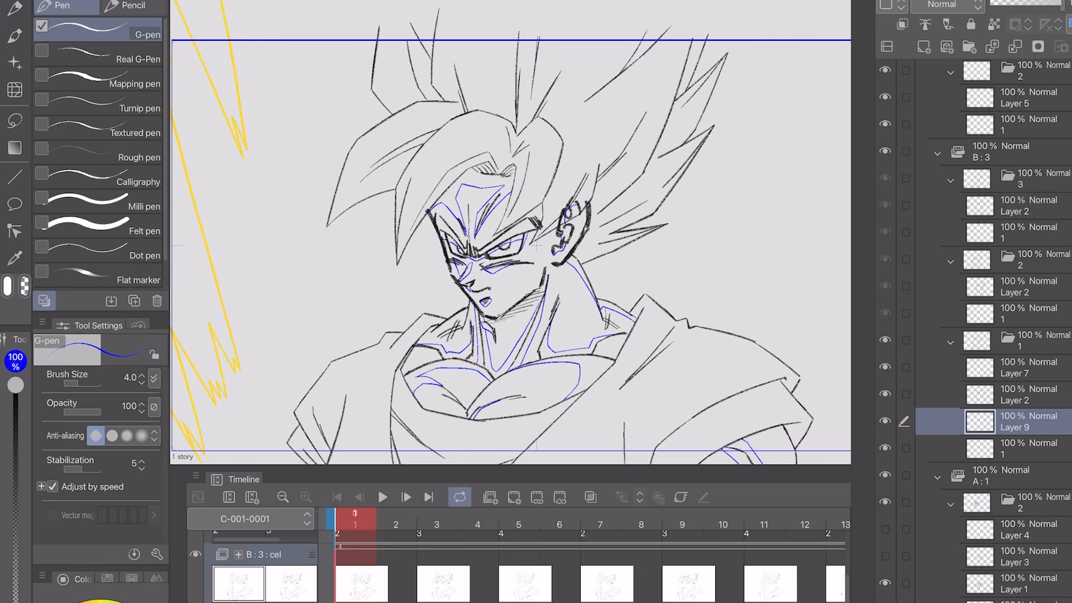
# - Outline the hair shadows in blue on Layer 9 of track B's frame 1 cel, erasing stray lines as needed
pyautogui.scroll(5, 336, 107)
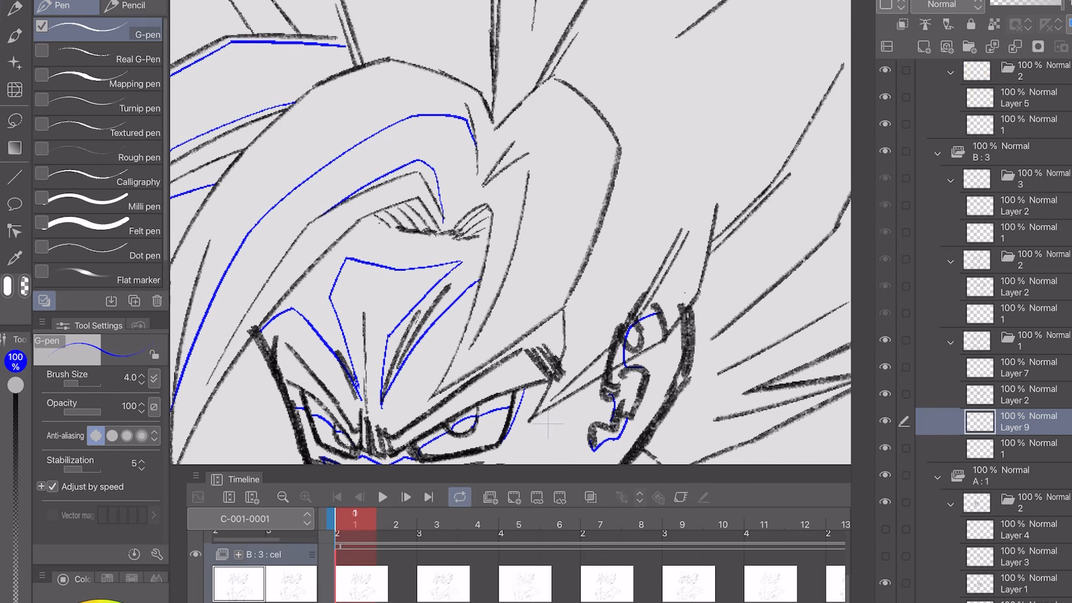
pyautogui.scroll(-5, 511, 232)
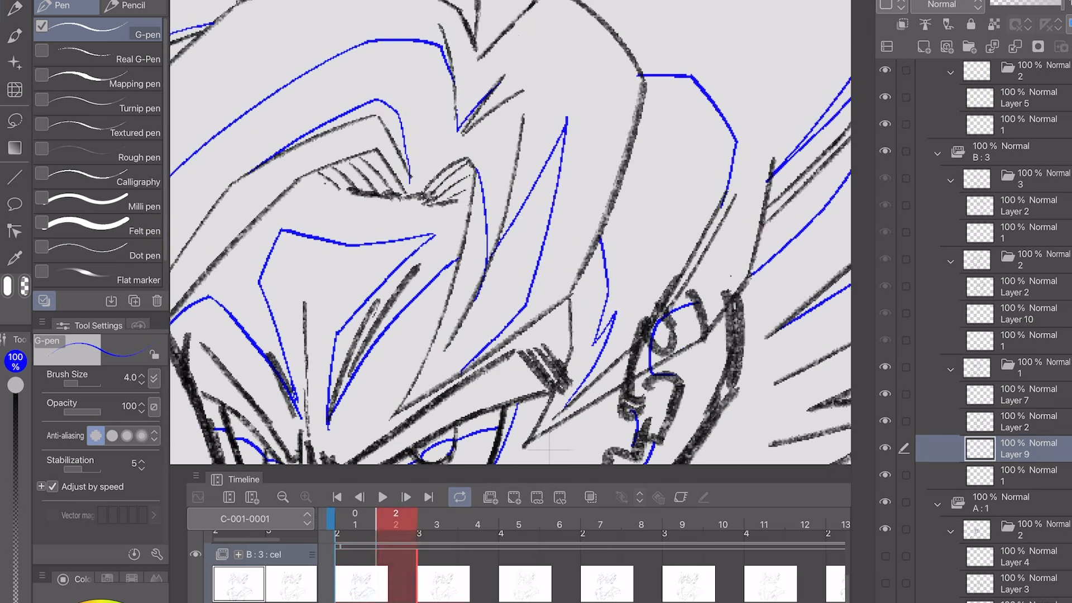
pyautogui.press('e')
pyautogui.scroll(-2, 510, 232)
pyautogui.press('p')
pyautogui.scroll(-4, 511, 232)
pyautogui.scroll(4, 510, 232)
pyautogui.scroll(-5, 510, 231)
# - Outline the hair and clothing shadows in blue on Layer 10 of track B's frame 3 cel
pyautogui.click(437, 525)
pyautogui.scroll(5, 510, 232)
pyautogui.scroll(-5, 510, 232)
# - Create a new raster layer in track B's frame 5 cel and outline the hair and clothing shadows on it in blue
pyautogui.click(519, 524)
pyautogui.hotkey('ctrl', 'shift', 'n')
pyautogui.scroll(5, 510, 232)
pyautogui.moveTo(505, 292); pyautogui.dragTo(661, 297)
pyautogui.moveTo(703, 225); pyautogui.dragTo(680, 413)
pyautogui.scroll(3, 511, 232)
pyautogui.moveTo(382, 259); pyautogui.dragTo(311, 395)
pyautogui.moveTo(498, 246); pyautogui.dragTo(641, 307)
pyautogui.scroll(4, 511, 232)
pyautogui.moveTo(370, 283); pyautogui.dragTo(438, 210)
pyautogui.scroll(3, 510, 232)
pyautogui.moveTo(419, 430); pyautogui.dragTo(570, 252)
pyautogui.scroll(-5, 510, 232)
pyautogui.scroll(2, 510, 232)
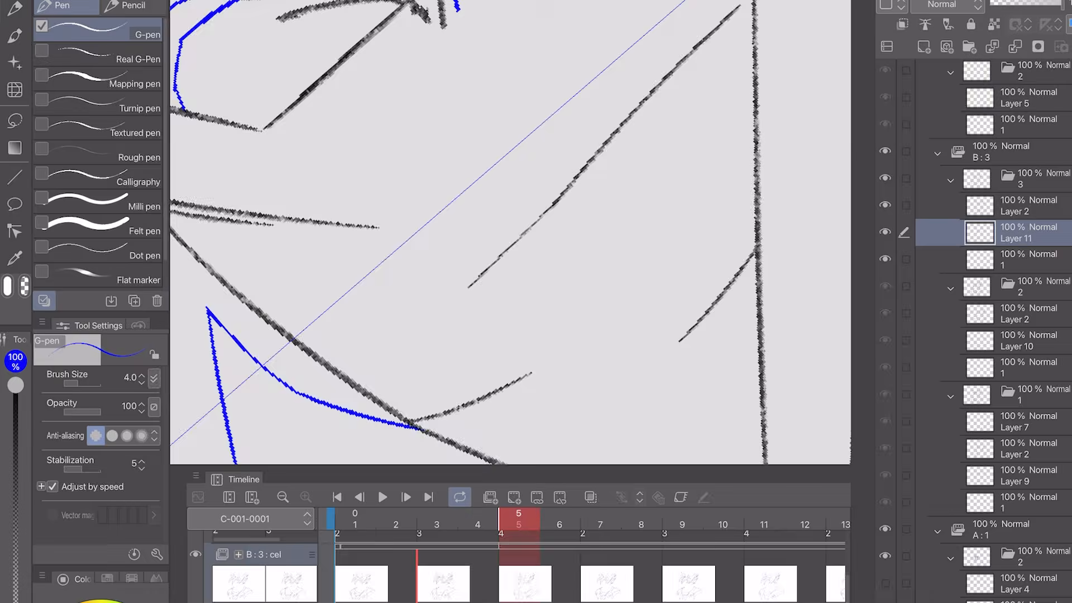
# - Compare the blue shadow outlines across frames 1, 3 and 5
pyautogui.scroll(-3, 510, 232)
pyautogui.click(478, 525)
pyautogui.click(518, 524)
pyautogui.scroll(-4, 510, 232)
pyautogui.click(354, 525)
pyautogui.scroll(6, 511, 232)
pyautogui.click(437, 524)
pyautogui.scroll(-5, 511, 231)
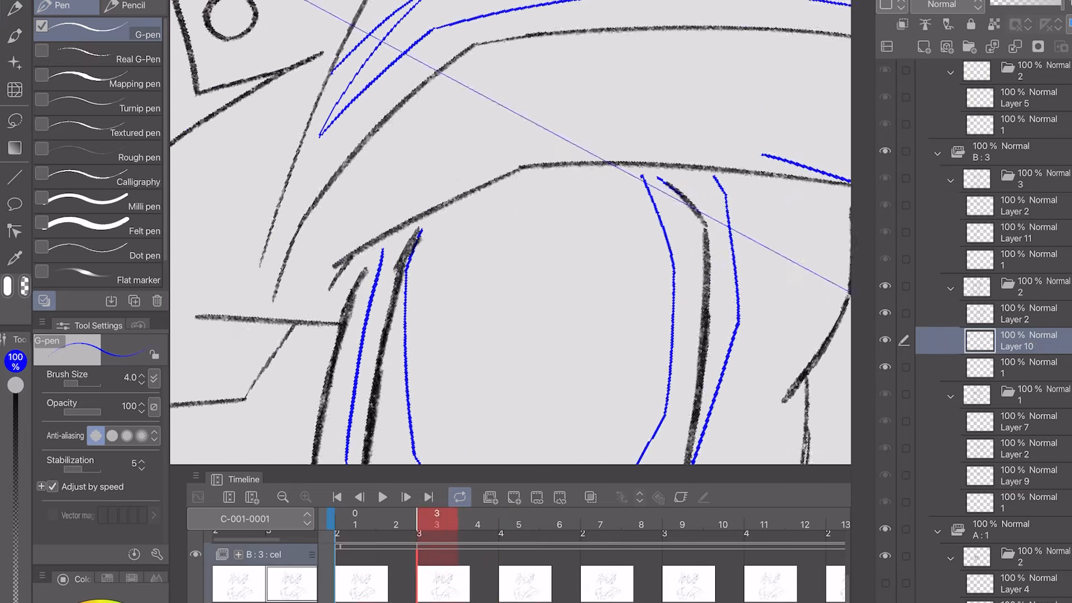
# - Create a new raster layer and outline red highlight shapes on the cheek, nose, lip and irises with the G-pen at size 4.0
pyautogui.press('e')
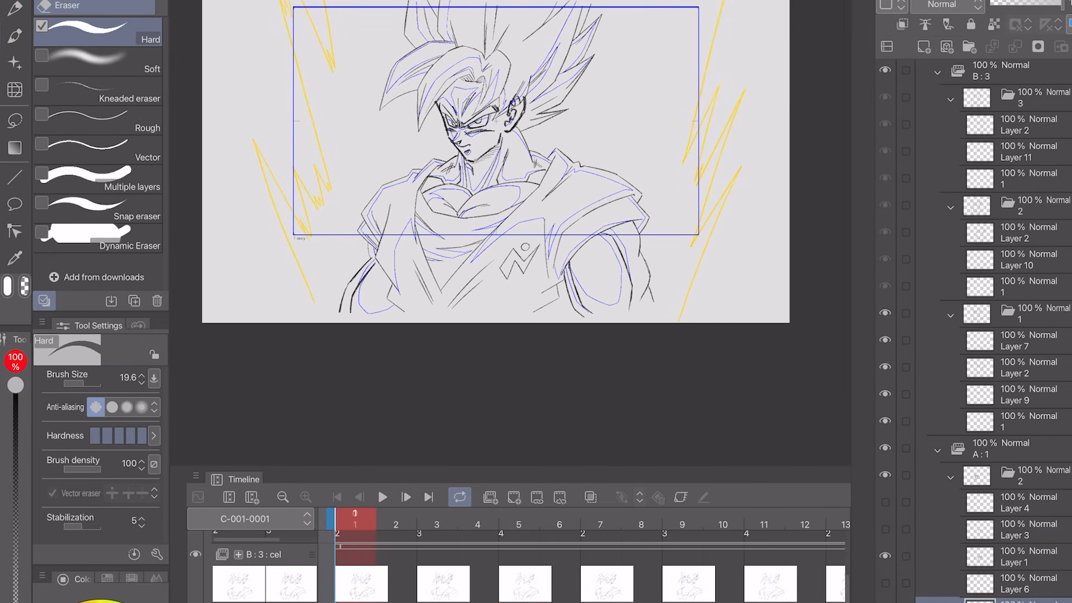
pyautogui.click(924, 46)
pyautogui.press('p')
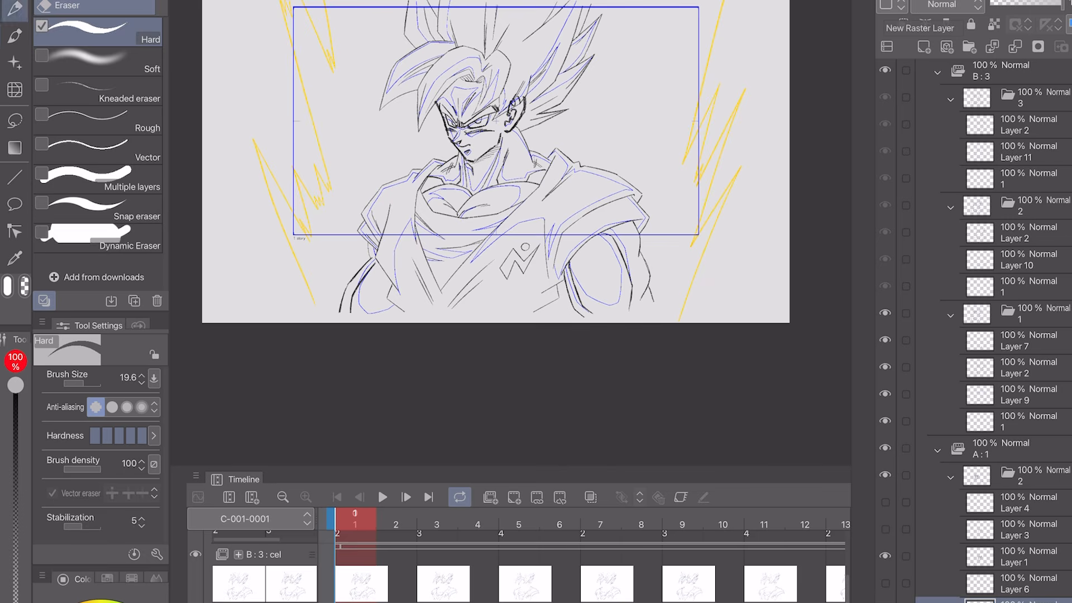
pyautogui.press('p')
pyautogui.scroll(5, 487, 109)
pyautogui.scroll(4, 510, 142)
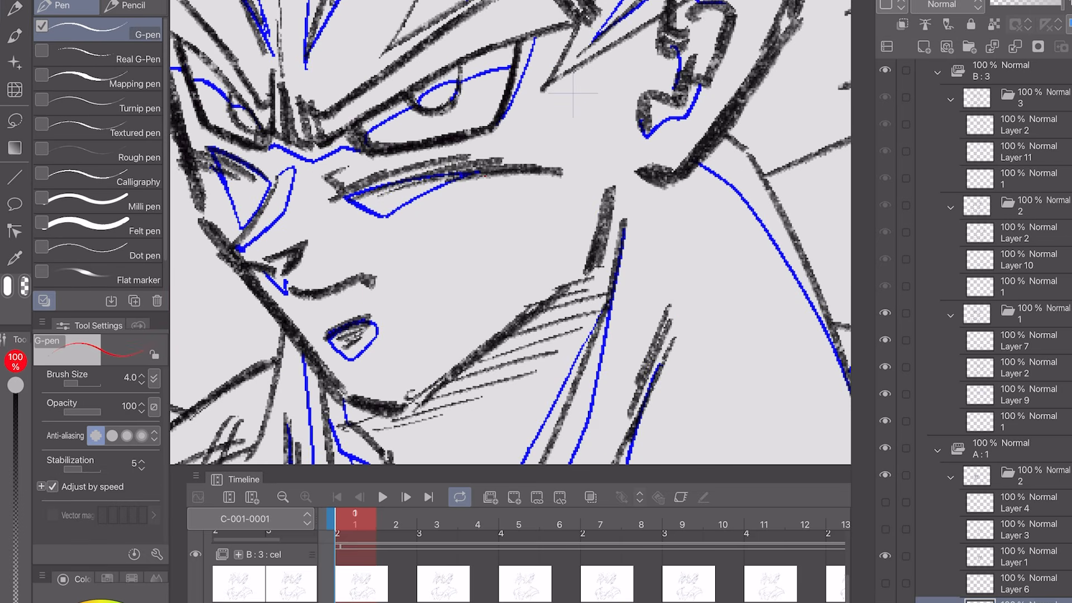
pyautogui.moveTo(477, 291)
pyautogui.mouseDown()
pyautogui.moveTo(438, 364)
pyautogui.moveTo(534, 272)
pyautogui.moveTo(556, 221)
pyautogui.mouseUp()
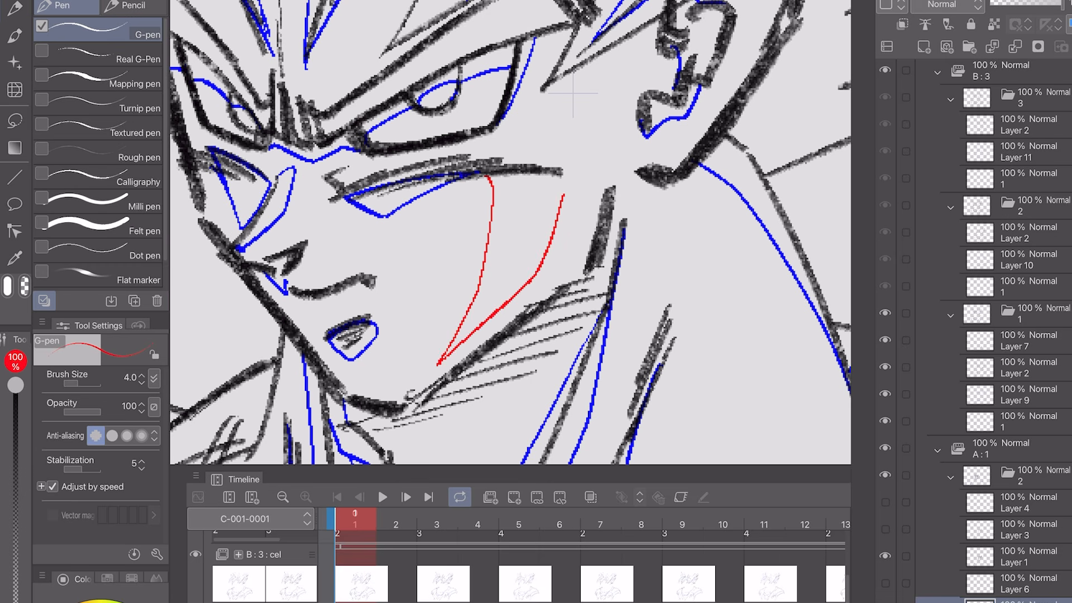
pyautogui.moveTo(478, 168); pyautogui.dragTo(576, 89)
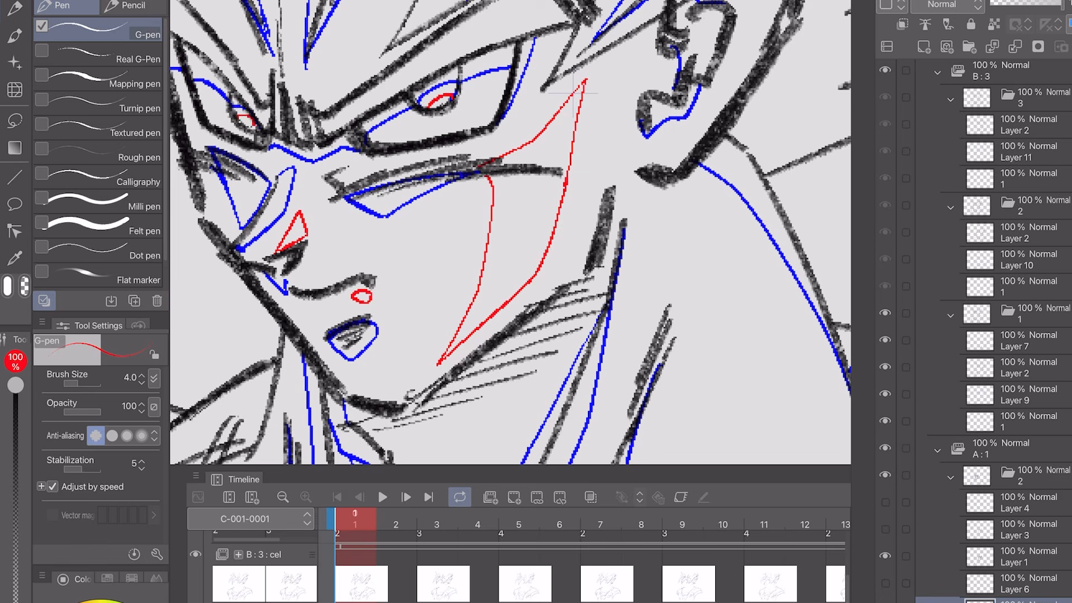
# - Add red highlight outlines along the ear's edge and above the eyebrow on the forehead
pyautogui.scroll(-5, 574, 86)
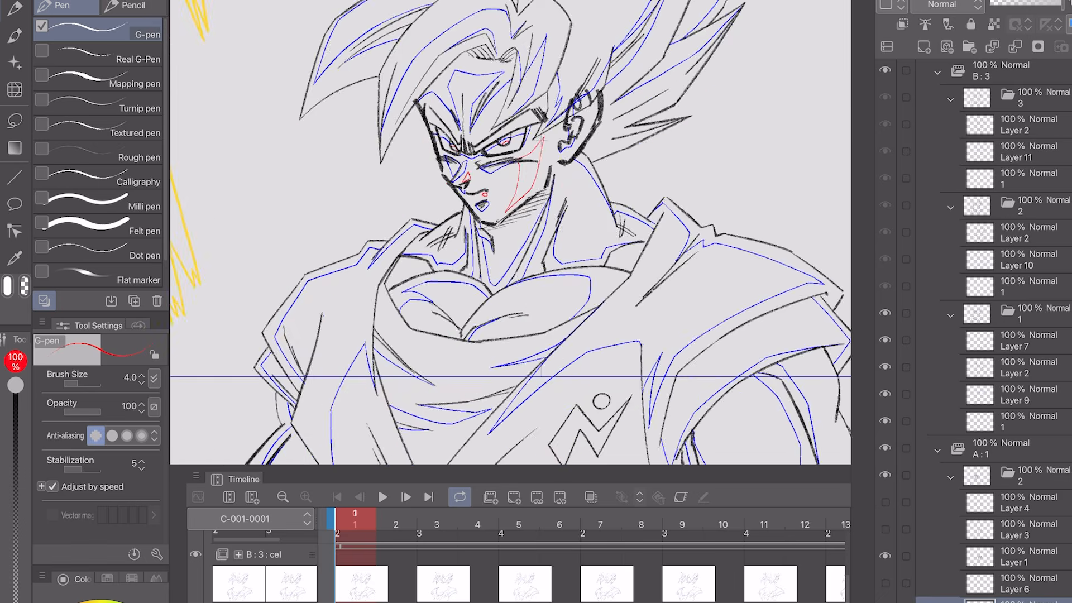
pyautogui.scroll(3, 432, 254)
pyautogui.scroll(2, 434, 254)
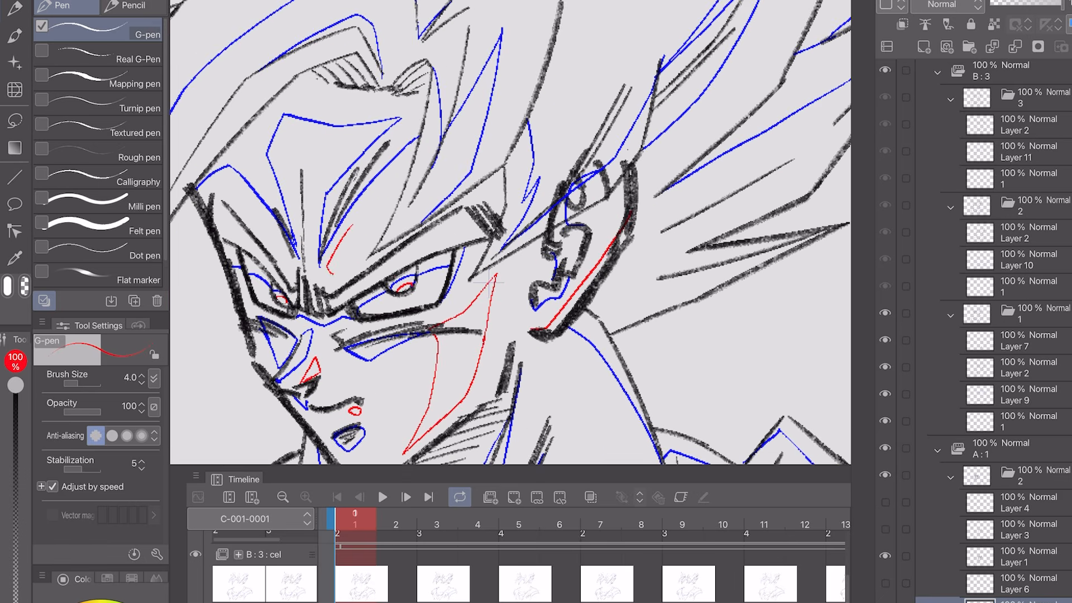
pyautogui.scroll(-5, 489, 283)
pyautogui.scroll(4, 511, 232)
pyautogui.scroll(-5, 510, 233)
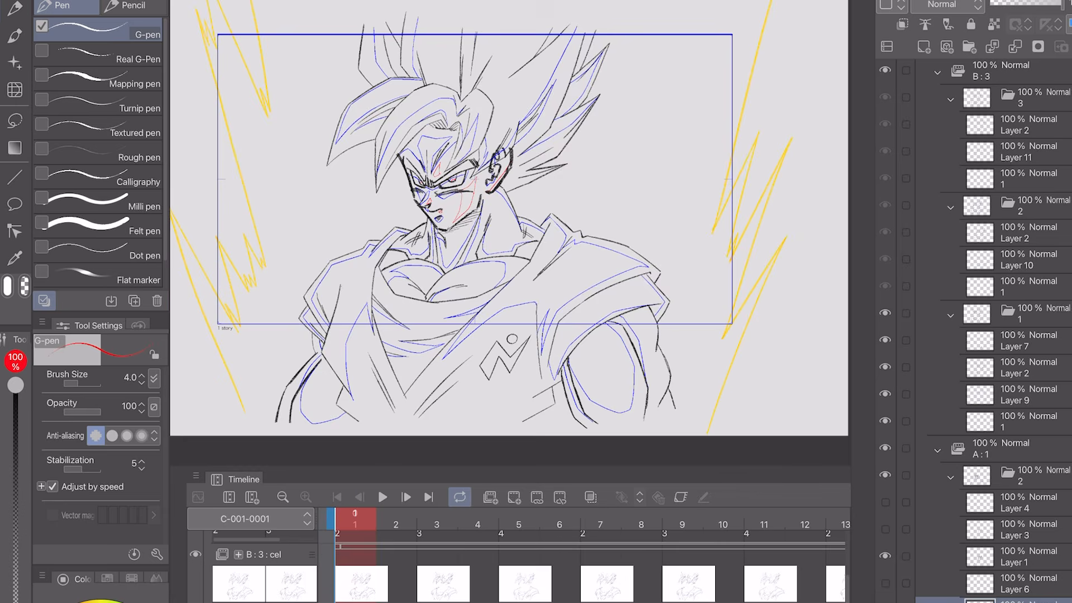
# - Fill the neck and face areas with a light skin tone, using the fill that refers to other layers
pyautogui.click(382, 497)
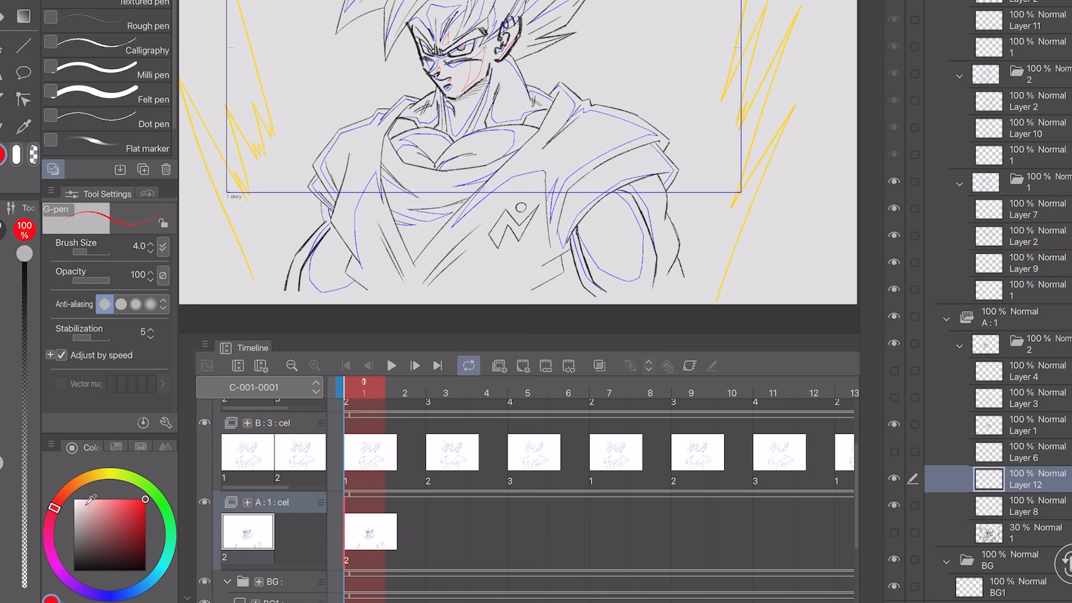
pyautogui.press('g')
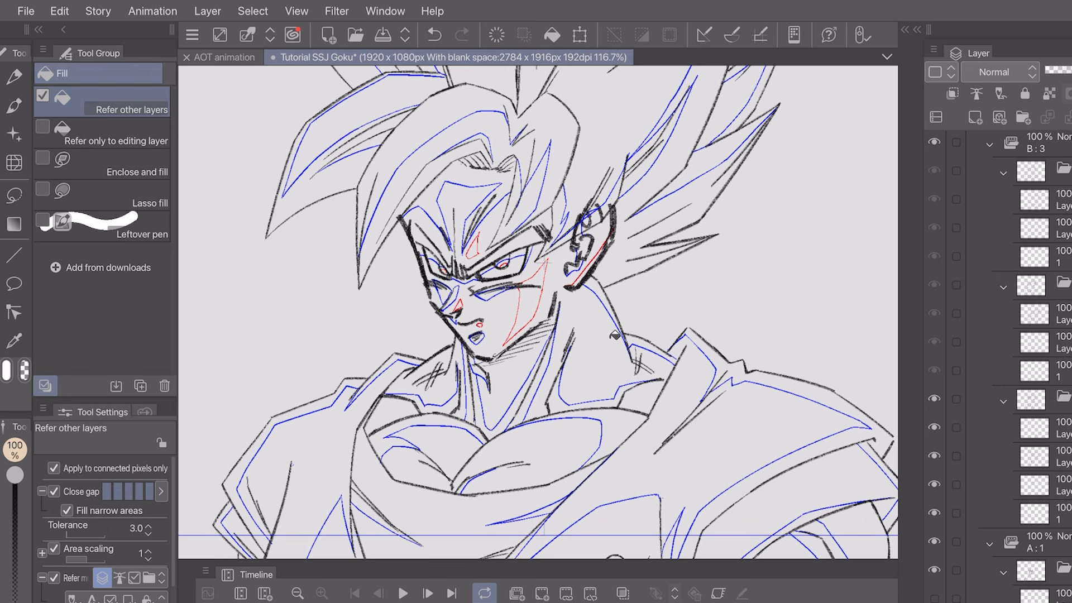
pyautogui.click(612, 338)
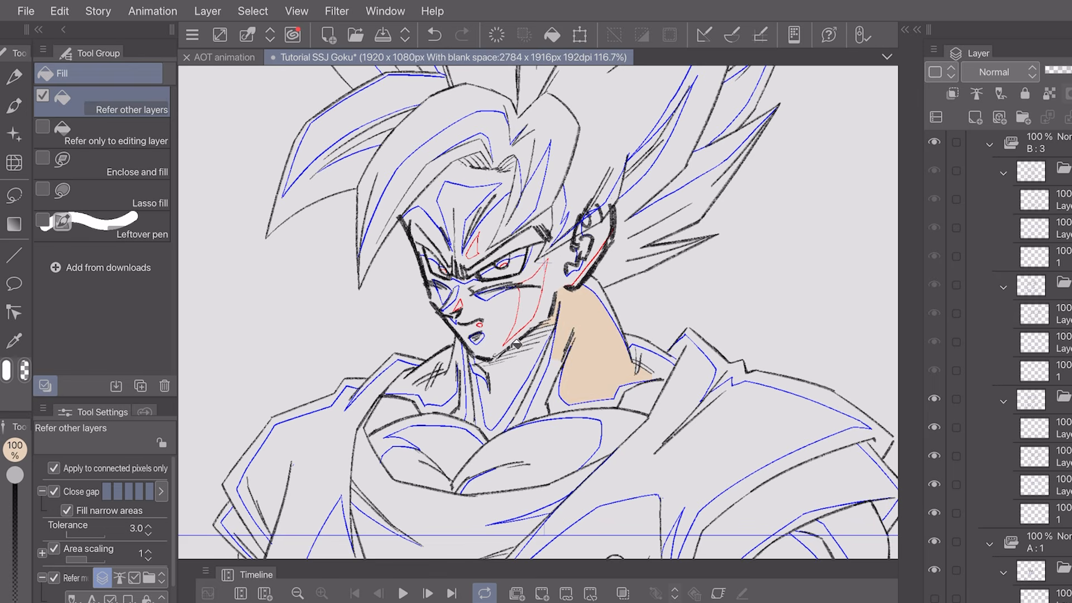
pyautogui.click(496, 323)
pyautogui.click(465, 280)
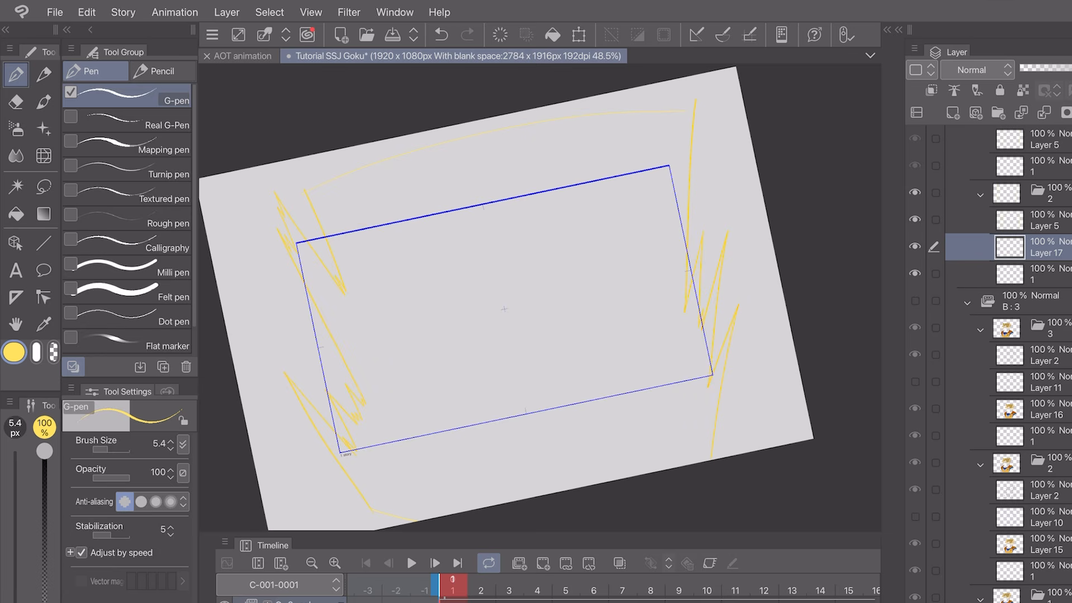
# - Fill the aura's middle, upper and lower areas and its side spikes with yellow on Layer 17, and advance to frame 3
pyautogui.press('g')
pyautogui.click(553, 267)
pyautogui.click(418, 177)
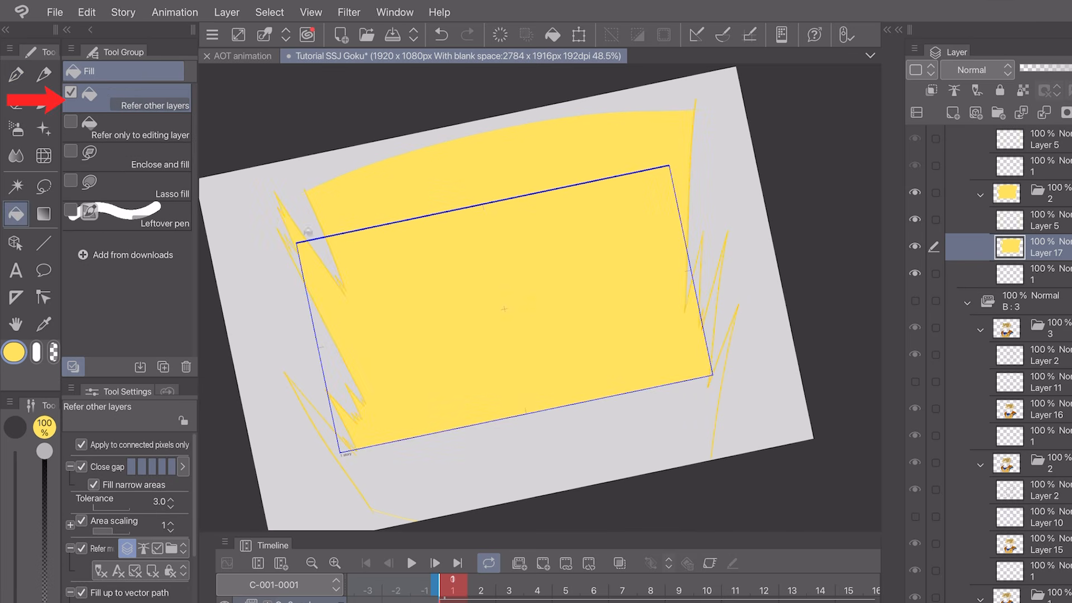
pyautogui.click(371, 479)
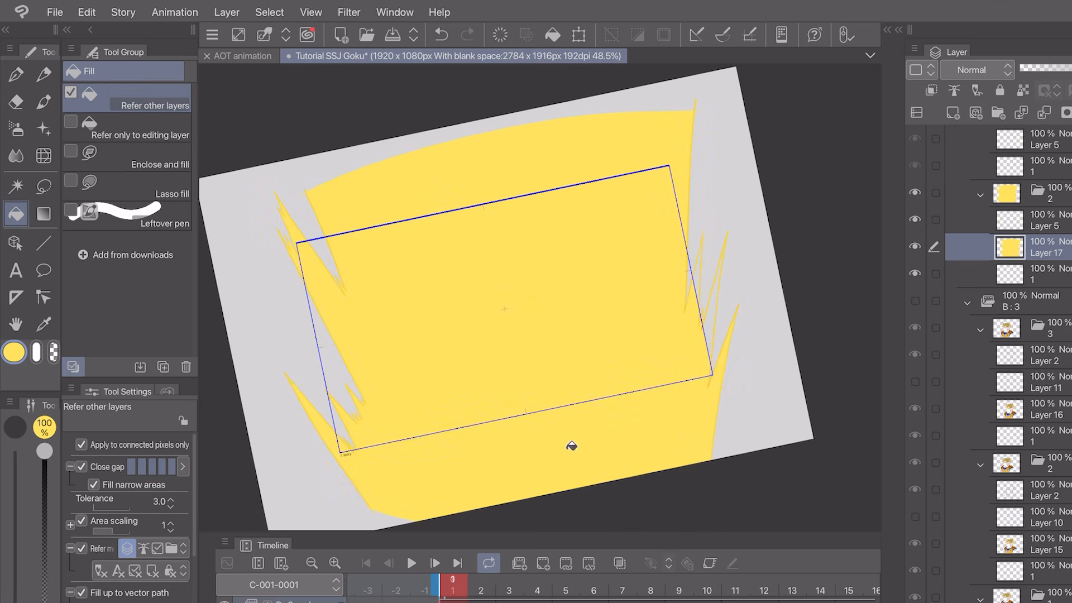
pyautogui.scroll(-1, 518, 273)
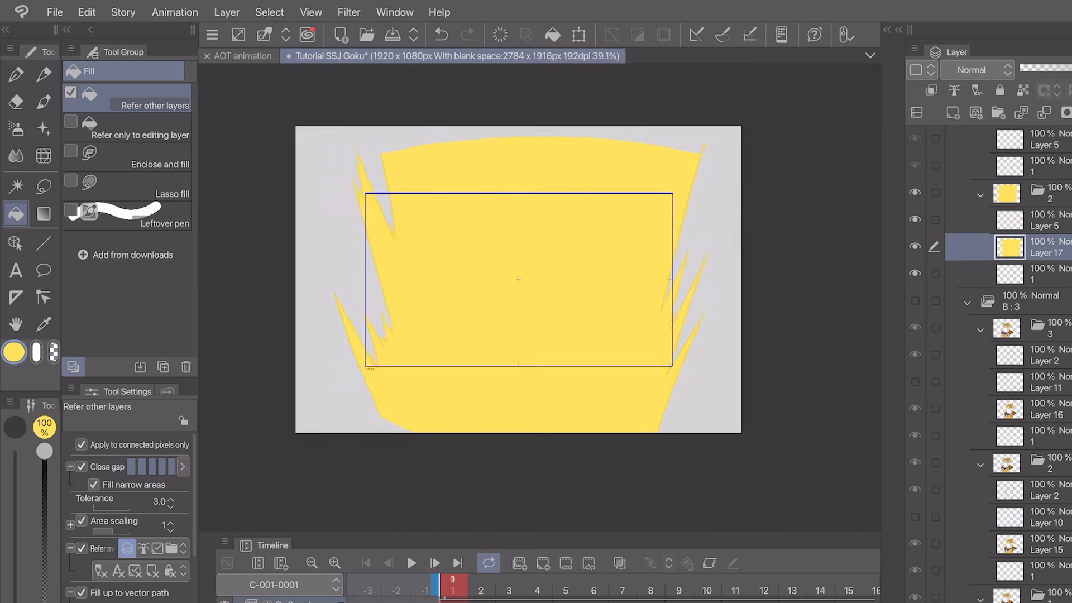
pyautogui.scroll(1, 518, 273)
pyautogui.click(480, 591)
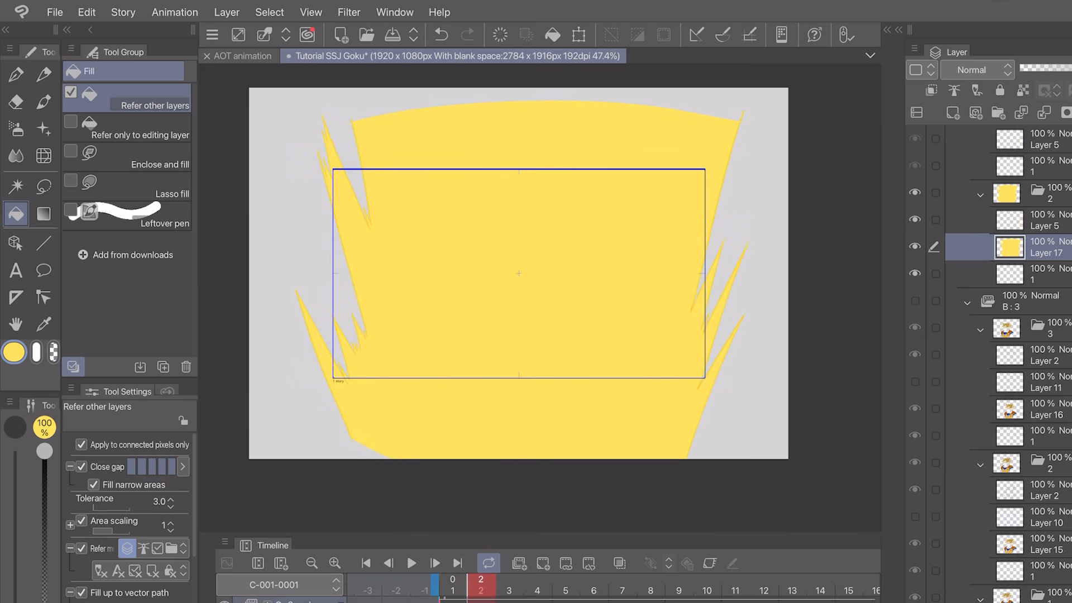
pyautogui.click(508, 590)
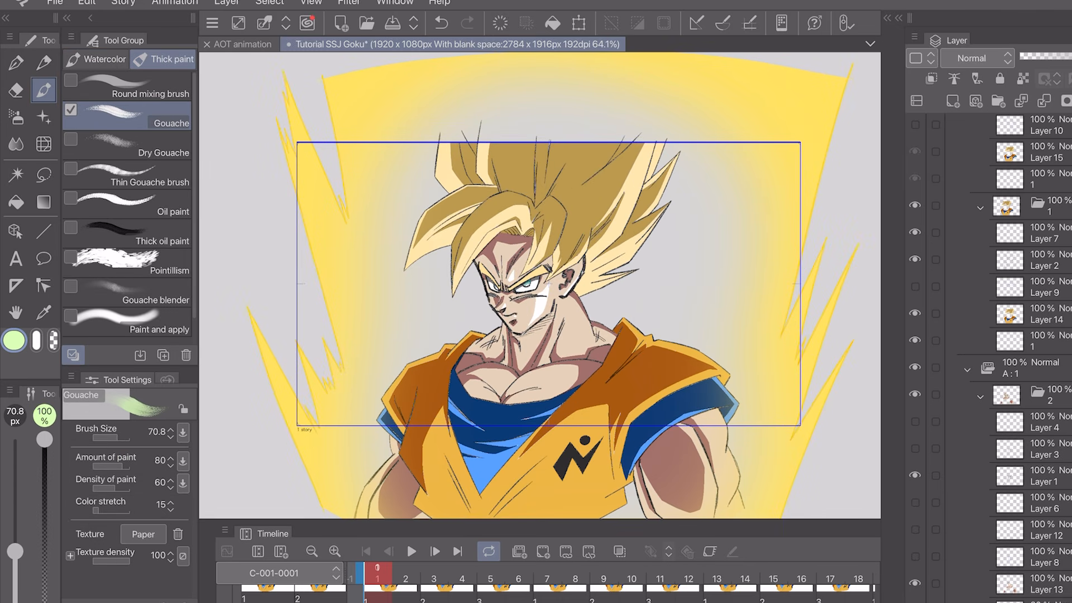
# - Paint a light green background behind Goku with the Gouache brush and save the file
pyautogui.moveTo(425, 161)
pyautogui.mouseDown()
pyautogui.moveTo(277, 153)
pyautogui.moveTo(430, 173)
pyautogui.moveTo(687, 168)
pyautogui.moveTo(748, 145)
pyautogui.moveTo(760, 181)
pyautogui.moveTo(670, 196)
pyautogui.mouseUp()
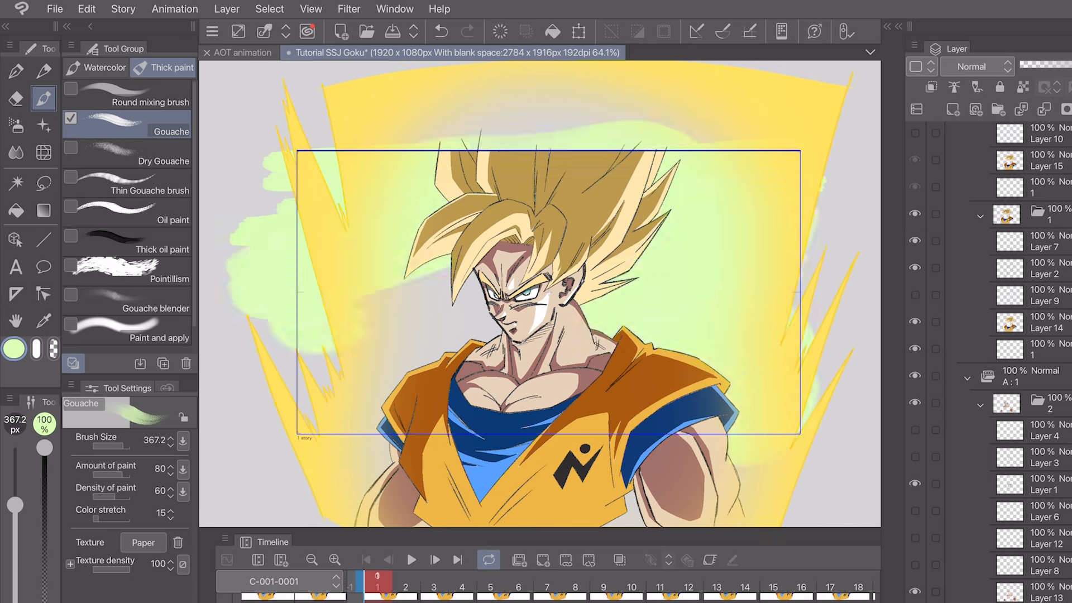
pyautogui.hotkey('ctrl', 's')
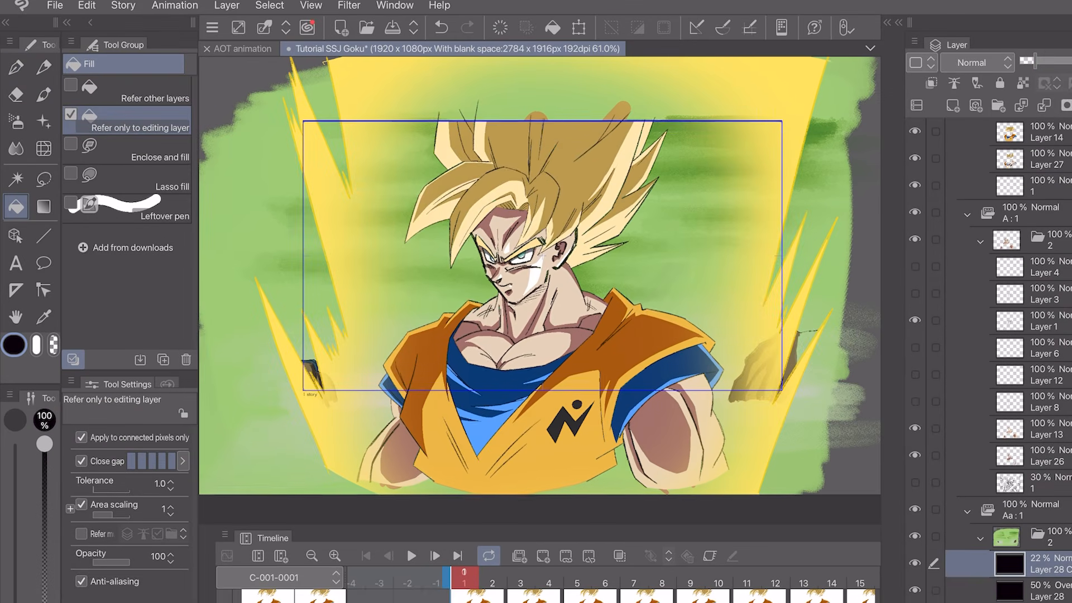
pyautogui.scroll(3, 596, 269)
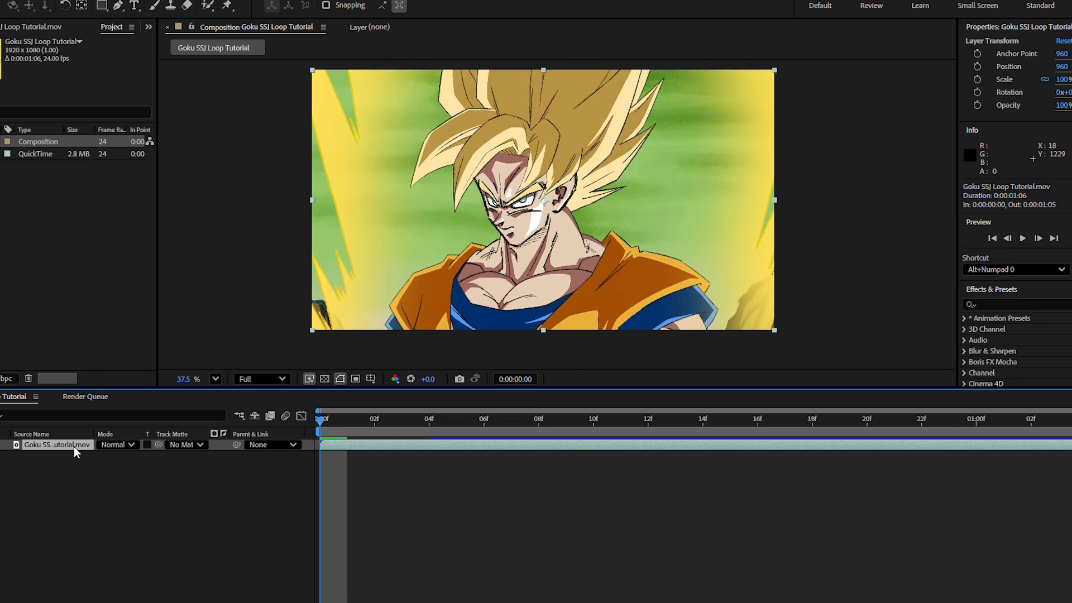
# - Switch to After Effects and make two copies of the Goku SSJ Loop Tutorial.mov layer in the composition
pyautogui.hotkey('ctrl', 'd')
pyautogui.hotkey('ctrl', 'd')
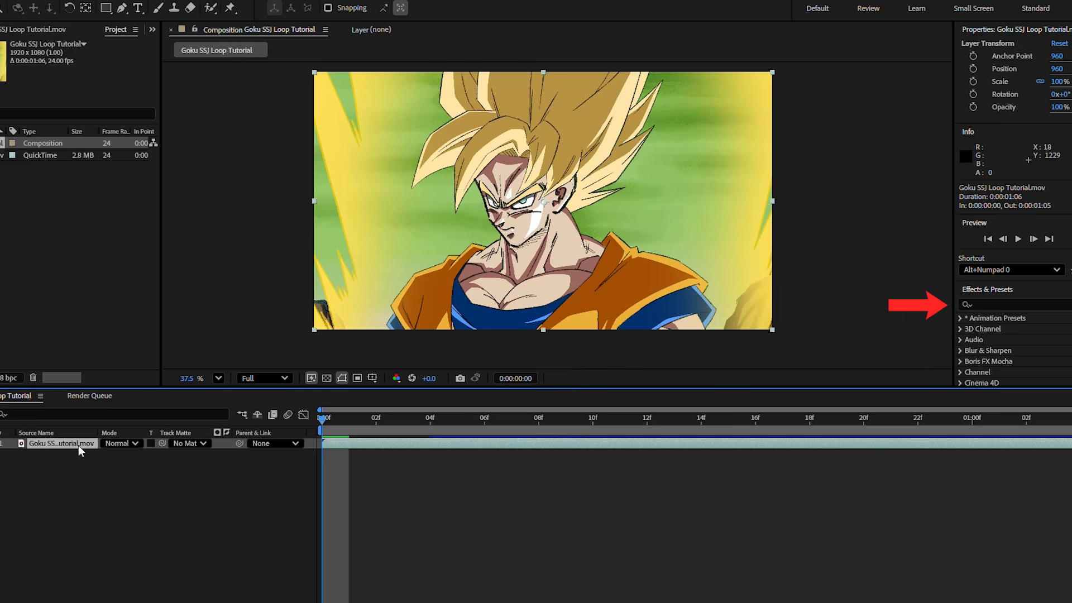
pyautogui.hotkey('ctrl', 'v')
pyautogui.hotkey('ctrl', 'v')
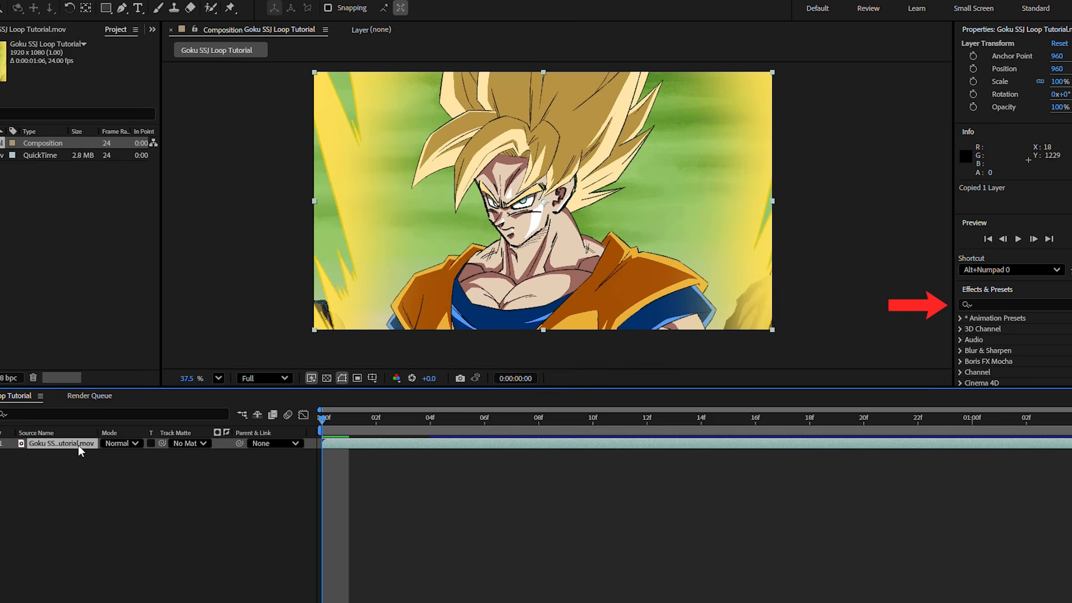
# - Find the Gaussian Blur effect and apply it to the upper two video layers
pyautogui.click(1022, 301)
pyautogui.write('gaus')
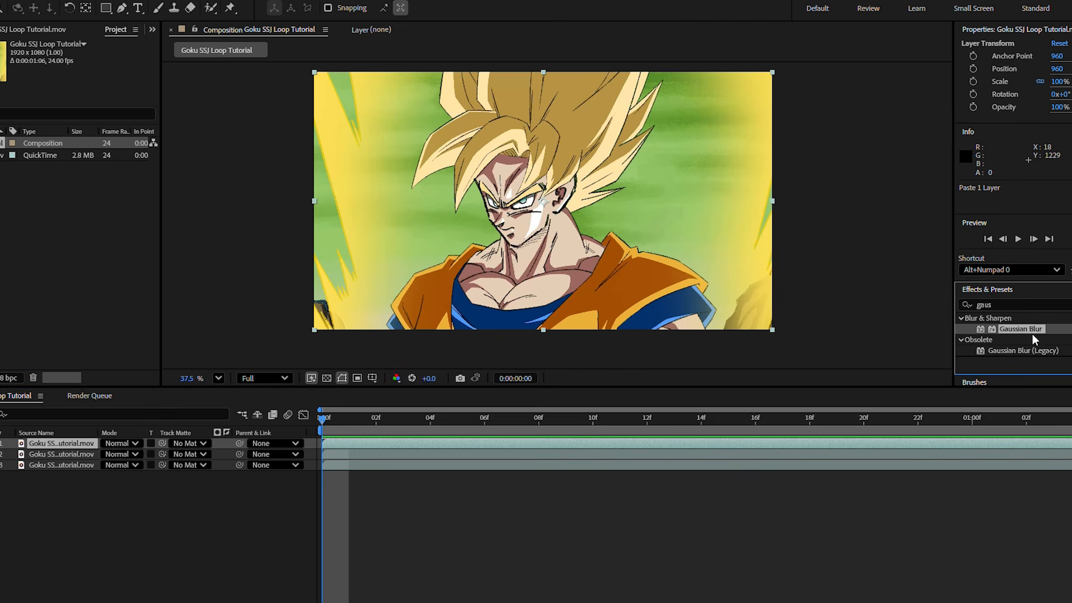
pyautogui.moveTo(1027, 328); pyautogui.dragTo(62, 443)
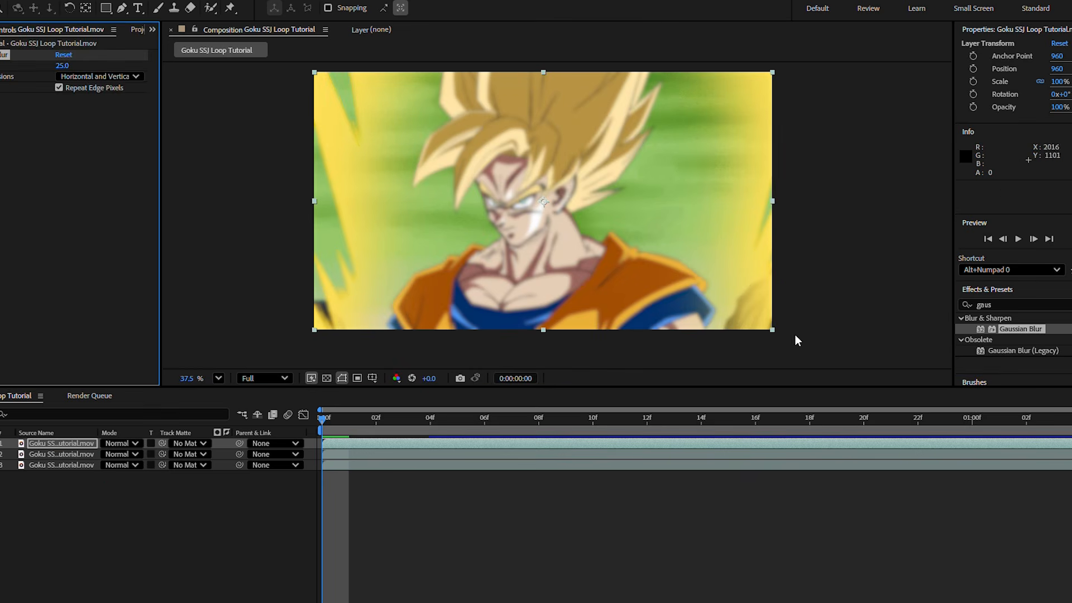
pyautogui.moveTo(1020, 329); pyautogui.dragTo(18, 243)
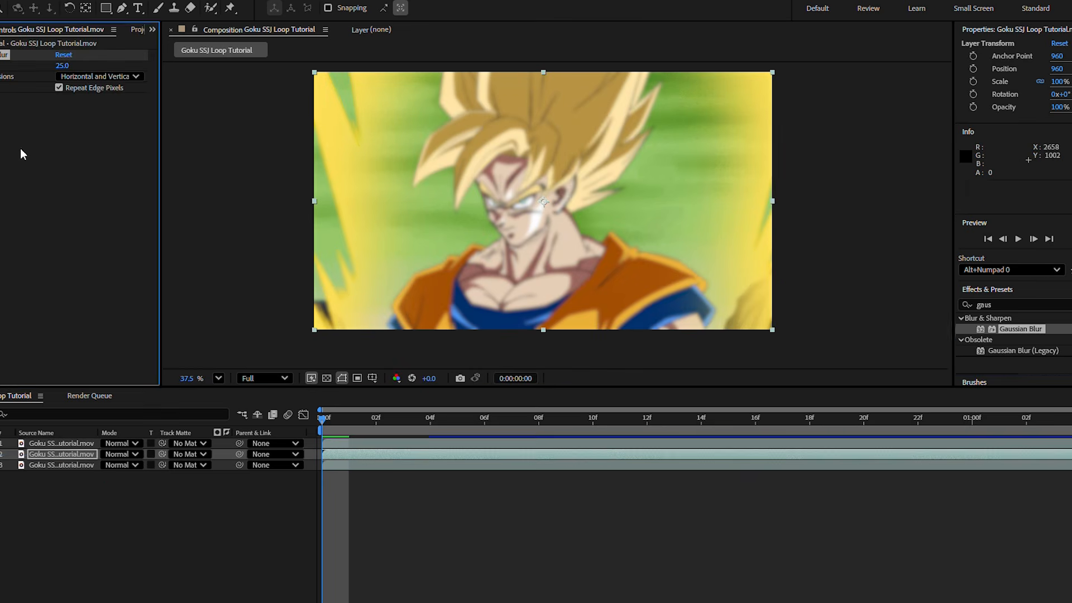
# - Set the Gaussian Blur to 8 on the top layer and 12 on the second layer, with Repeat Edge Pixels off
pyautogui.click(62, 66)
pyautogui.write('8')
pyautogui.press('Return')
pyautogui.moveTo(60, 454); pyautogui.dragTo(61, 446)
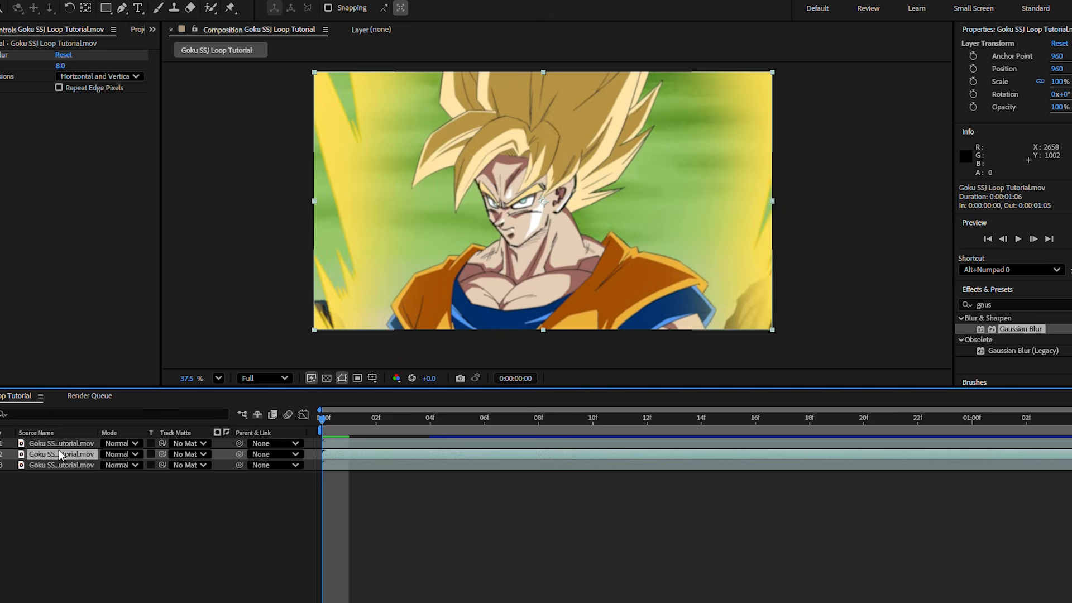
pyautogui.press('Return')
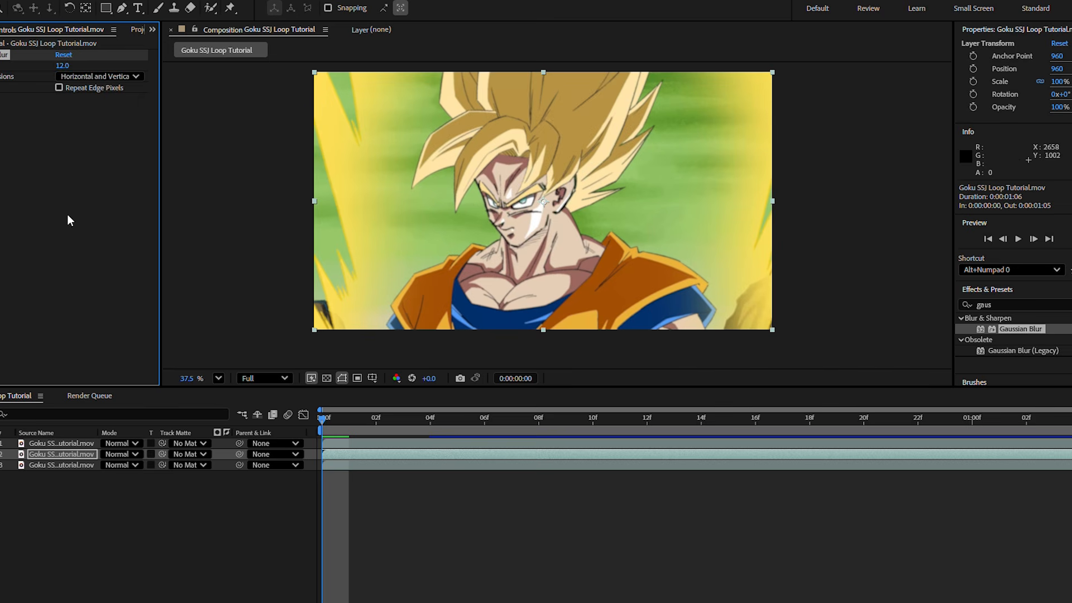
# - Set the top layer's blending mode to Lighter Color and the second layer's to Soft Light
pyautogui.click(62, 444)
pyautogui.click(66, 456)
pyautogui.click(66, 447)
pyautogui.click(67, 455)
pyautogui.click(135, 454)
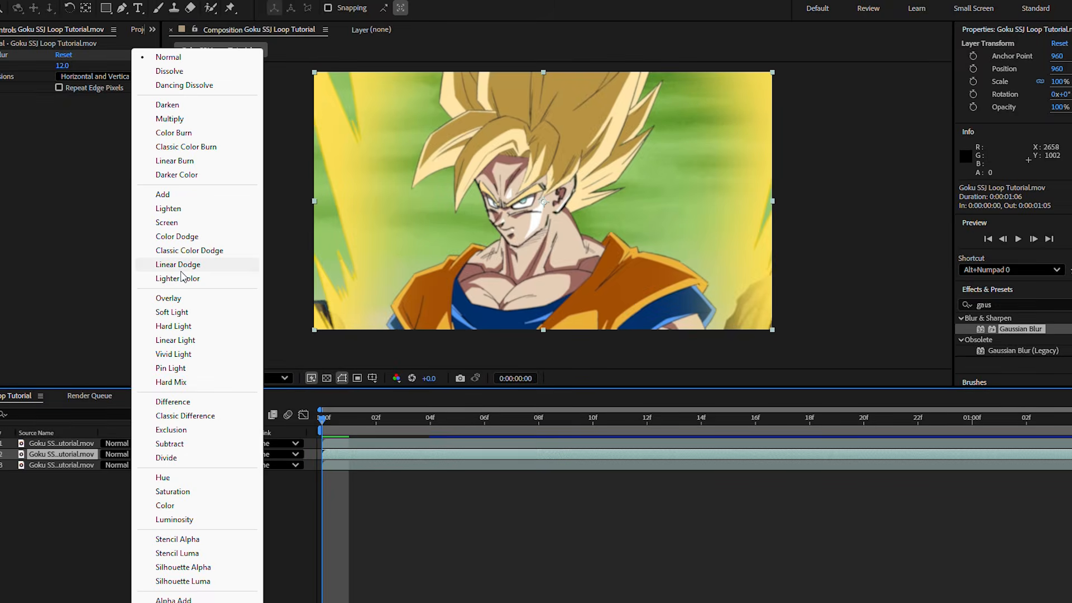
pyautogui.click(182, 278)
pyautogui.click(123, 451)
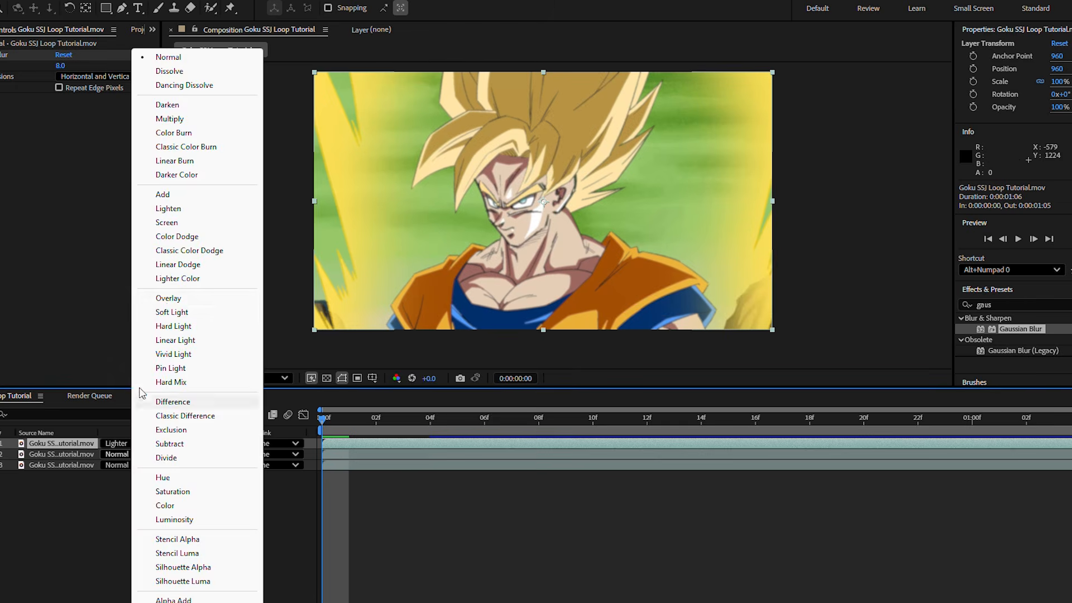
pyautogui.click(170, 313)
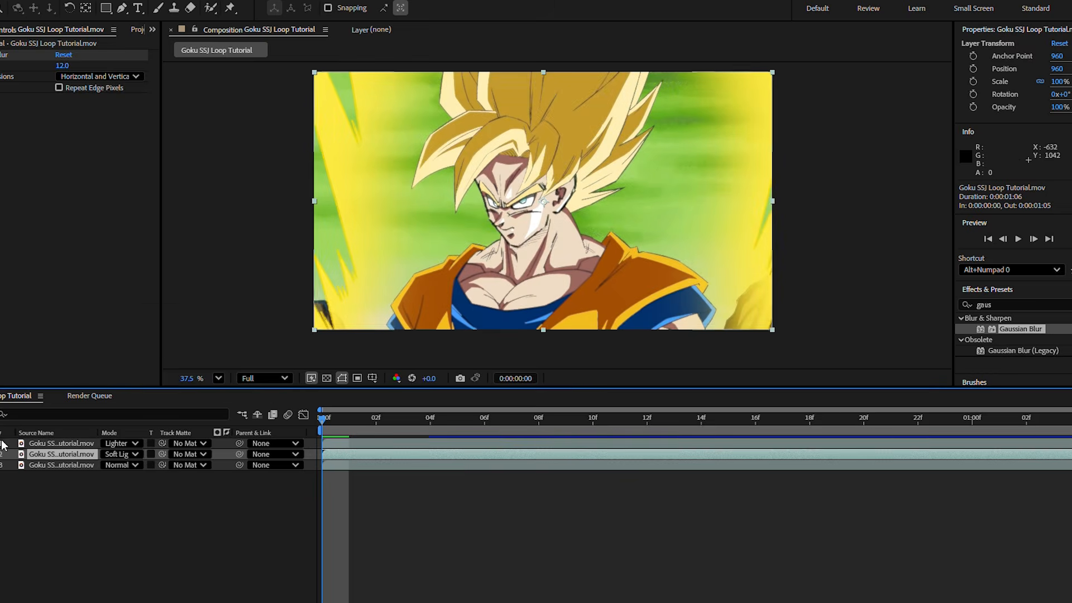
# - Set the opacity of the top video layer to 40% and of the second video layer to 50%
pyautogui.click(74, 345)
pyautogui.click(74, 397)
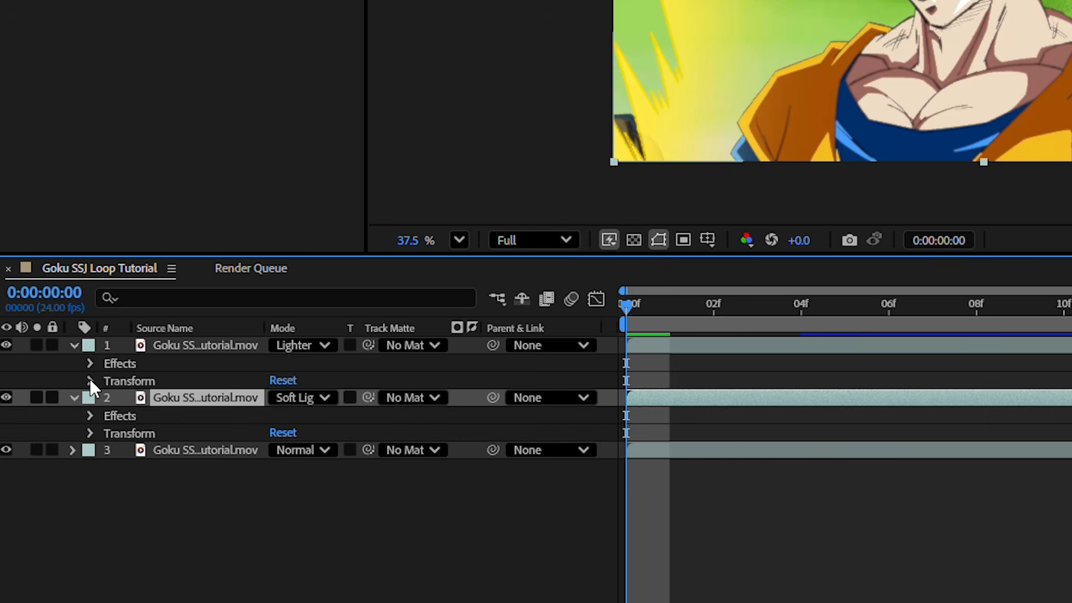
pyautogui.click(89, 380)
pyautogui.click(287, 467)
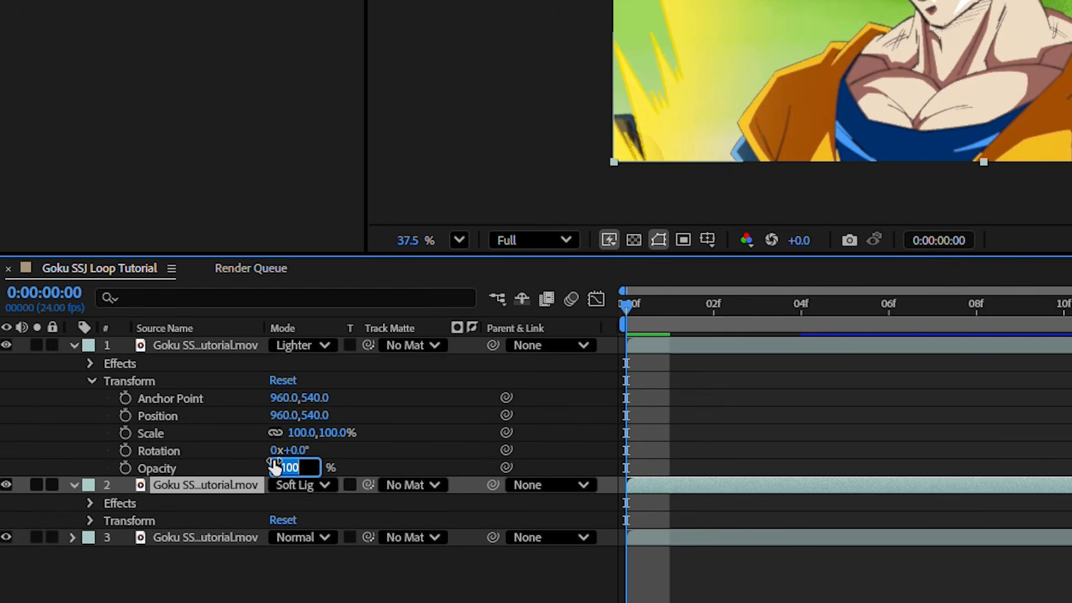
pyautogui.write('40')
pyautogui.press('Return')
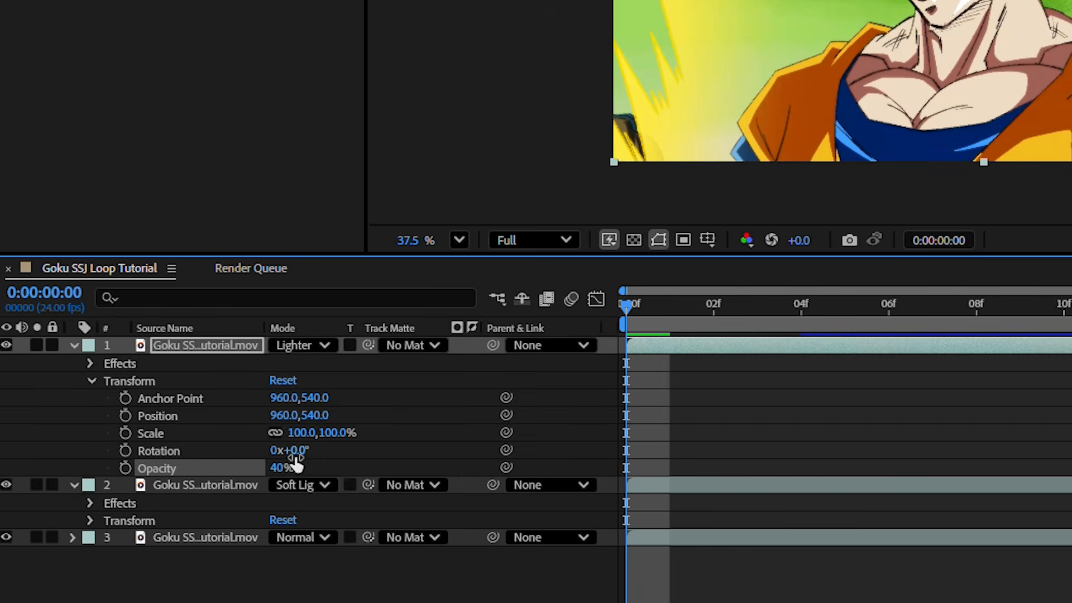
pyautogui.click(90, 520)
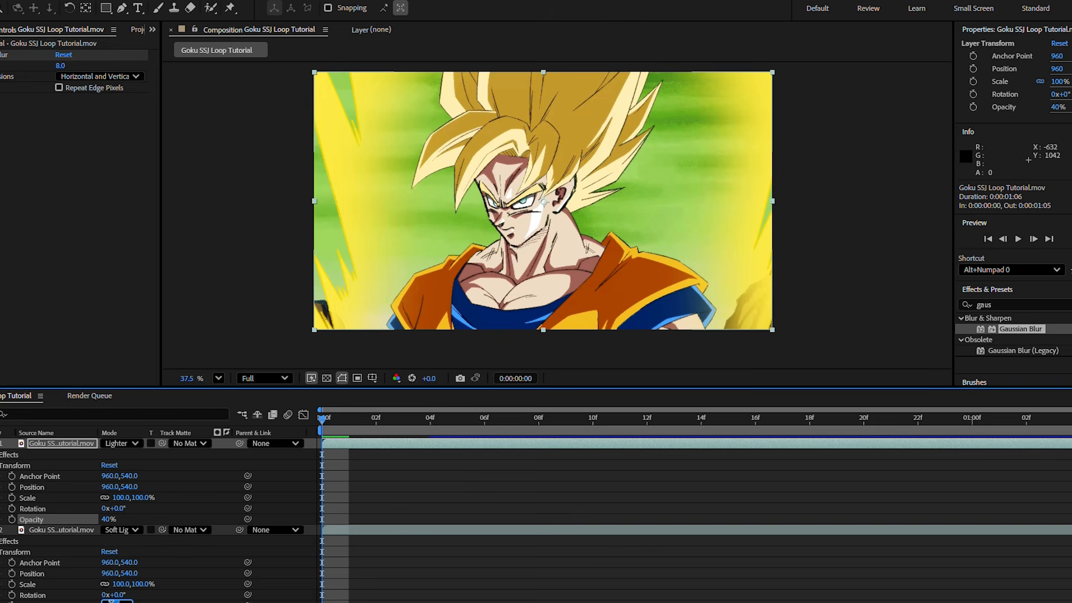
pyautogui.write('50')
pyautogui.press('Return')
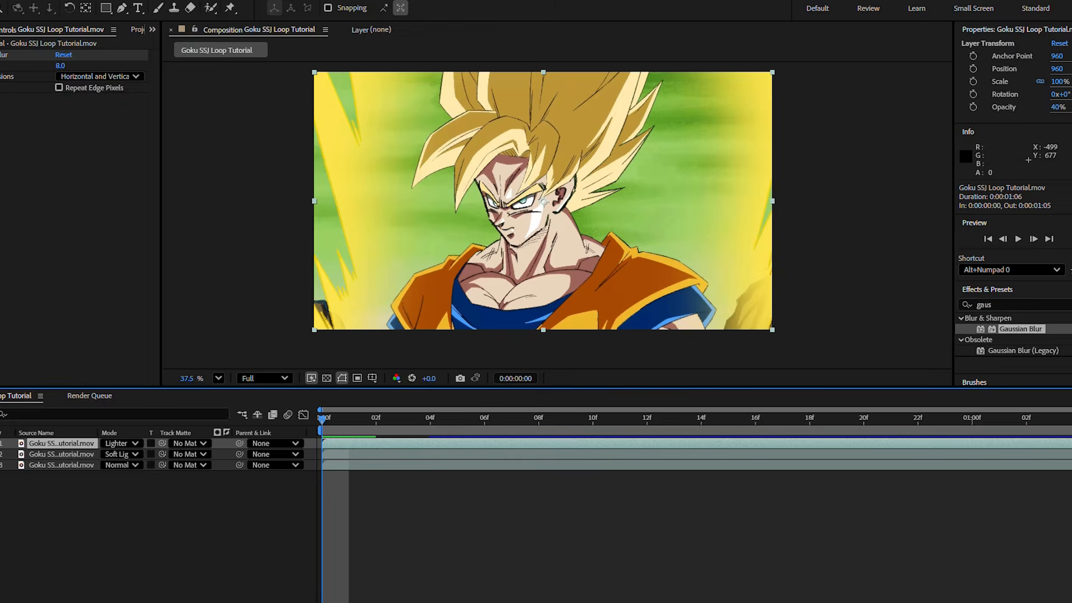
# - Add a shape layer and draw a black rectangle about 1099 by 1021 px over the character
pyautogui.click(33, 1)
pyautogui.moveTo(43, 4)
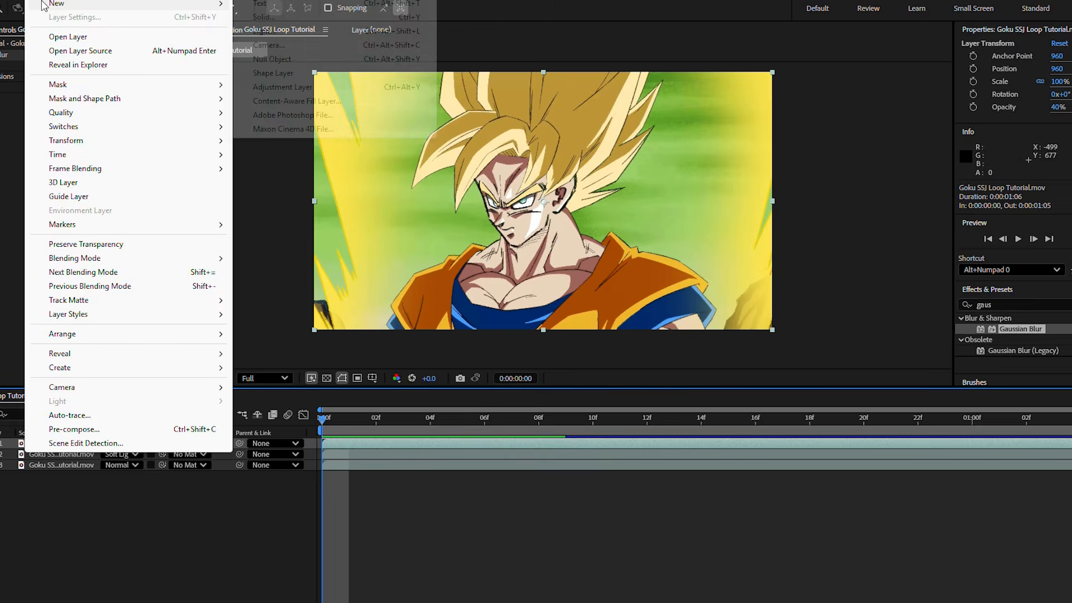
pyautogui.click(273, 73)
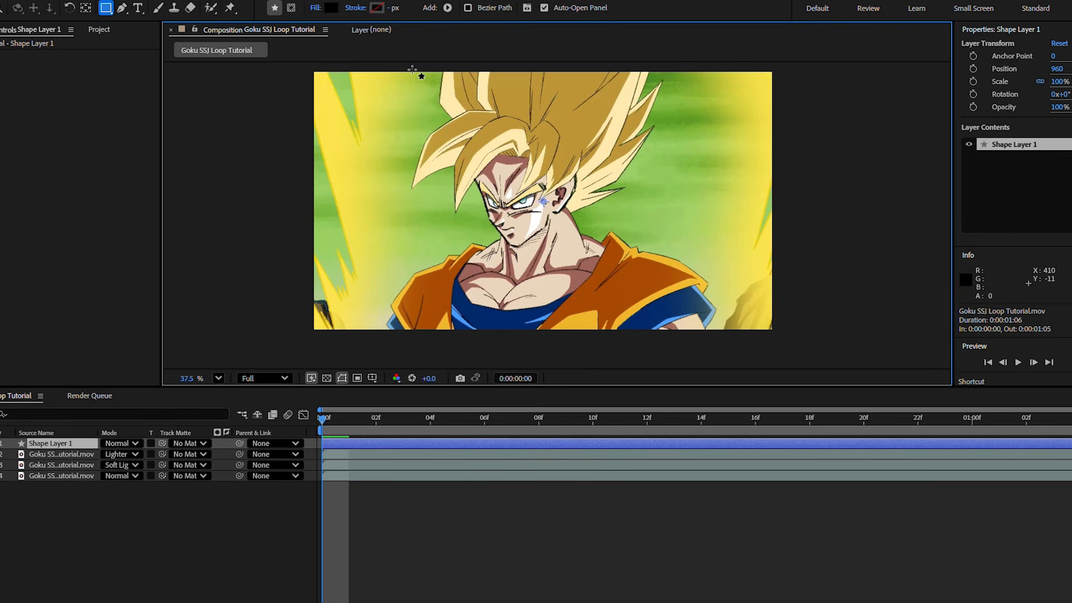
pyautogui.moveTo(412, 84); pyautogui.dragTo(674, 328)
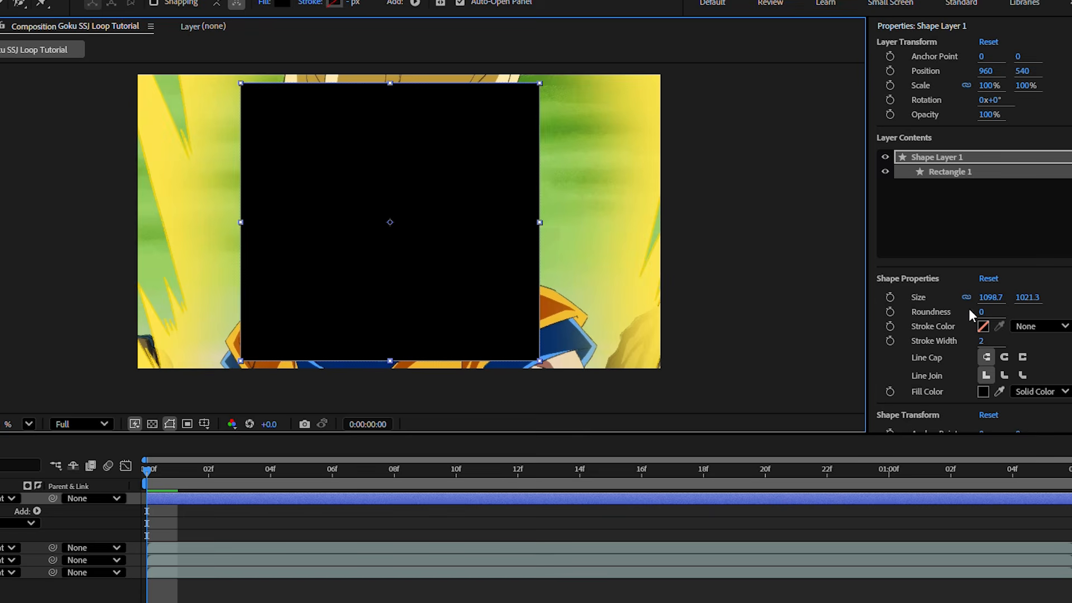
# - Set the black rectangle's corner roundness to 2000
pyautogui.click(980, 311)
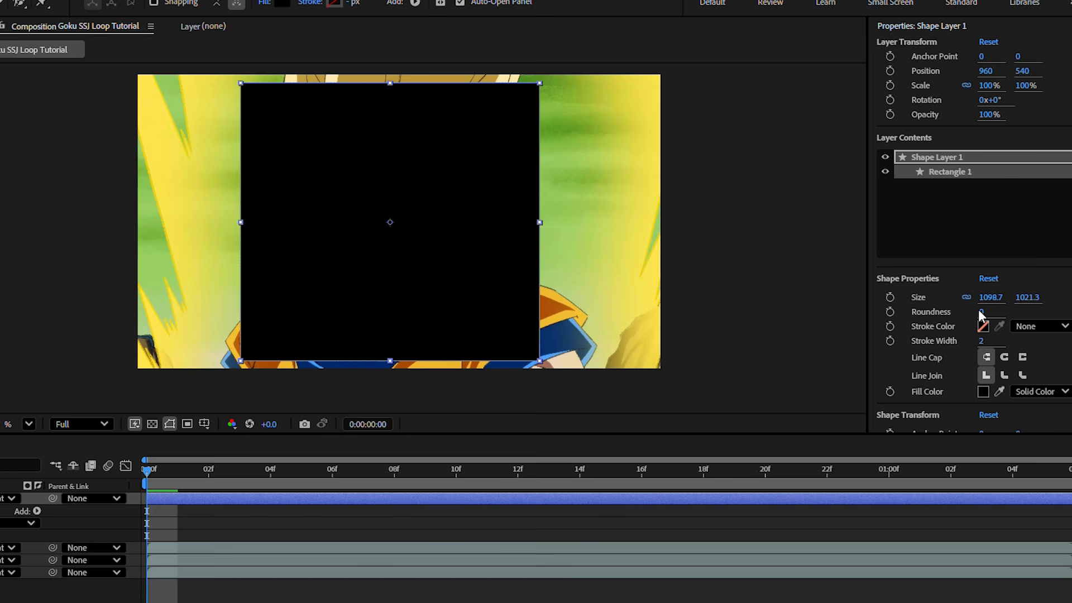
pyautogui.write('500')
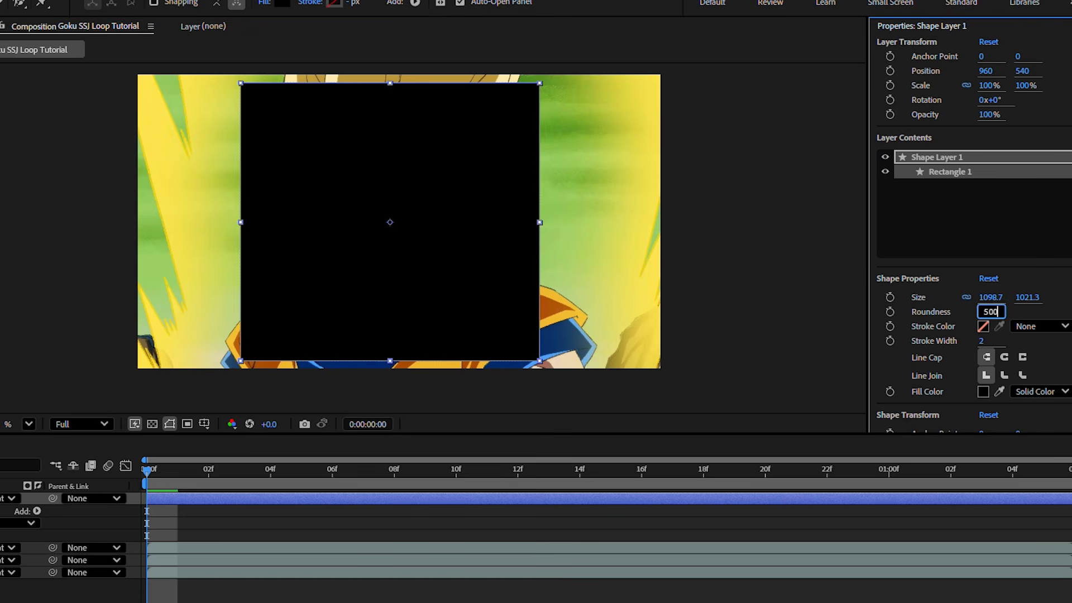
pyautogui.press('BackSpace')
pyautogui.press('BackSpace')
pyautogui.press('BackSpace')
pyautogui.write('2000')
pyautogui.press('Return')
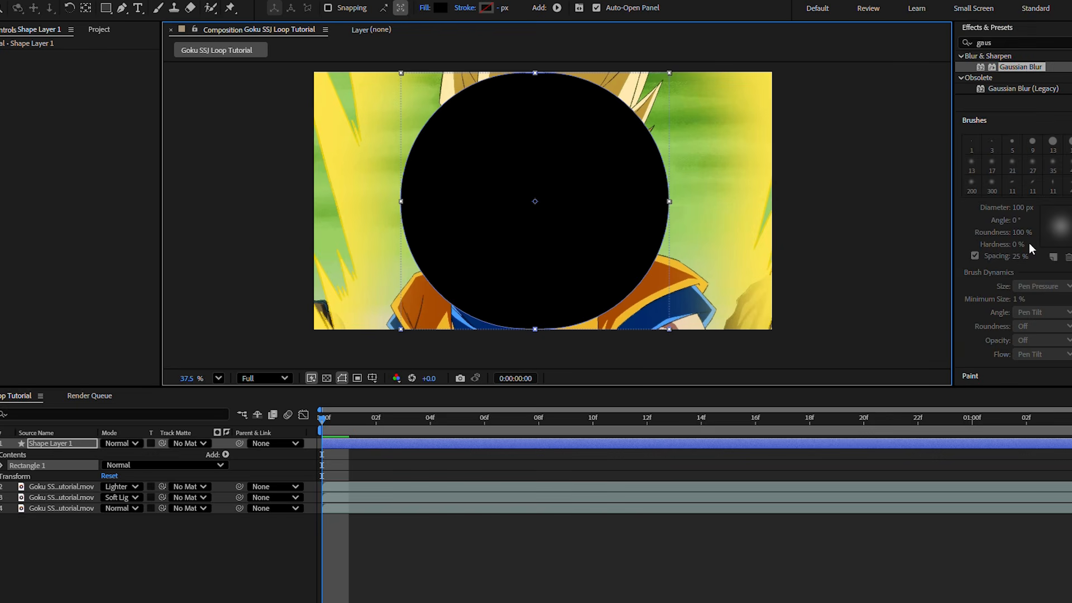
# - Apply Gaussian Blur to Shape Layer 1 with a blurriness of 200 and Repeat Edge Pixels off
pyautogui.moveTo(1028, 66); pyautogui.dragTo(76, 447)
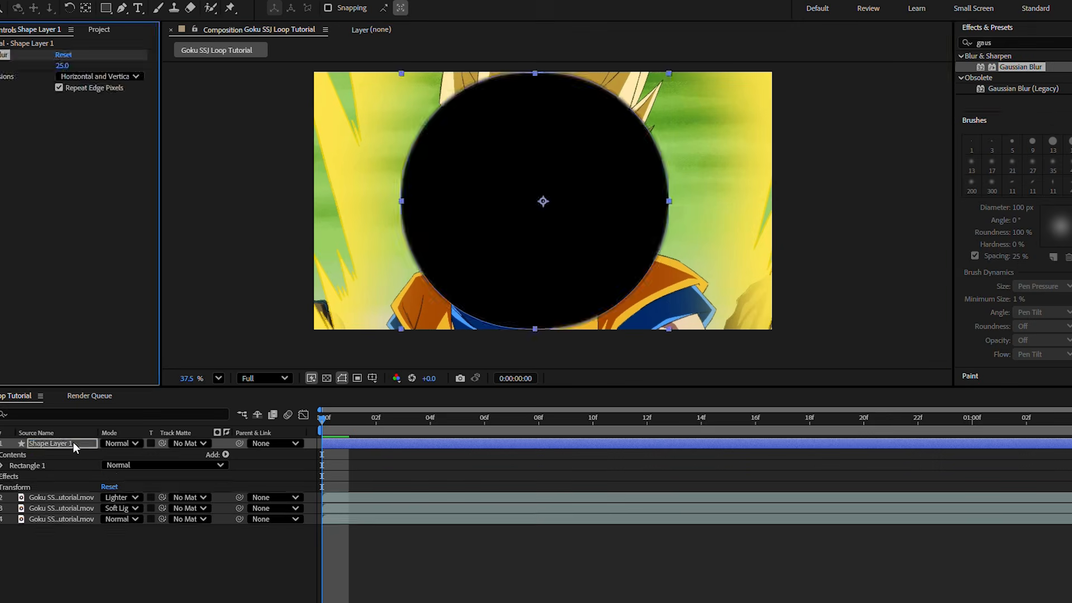
pyautogui.click(59, 67)
pyautogui.write('200')
pyautogui.press('Return')
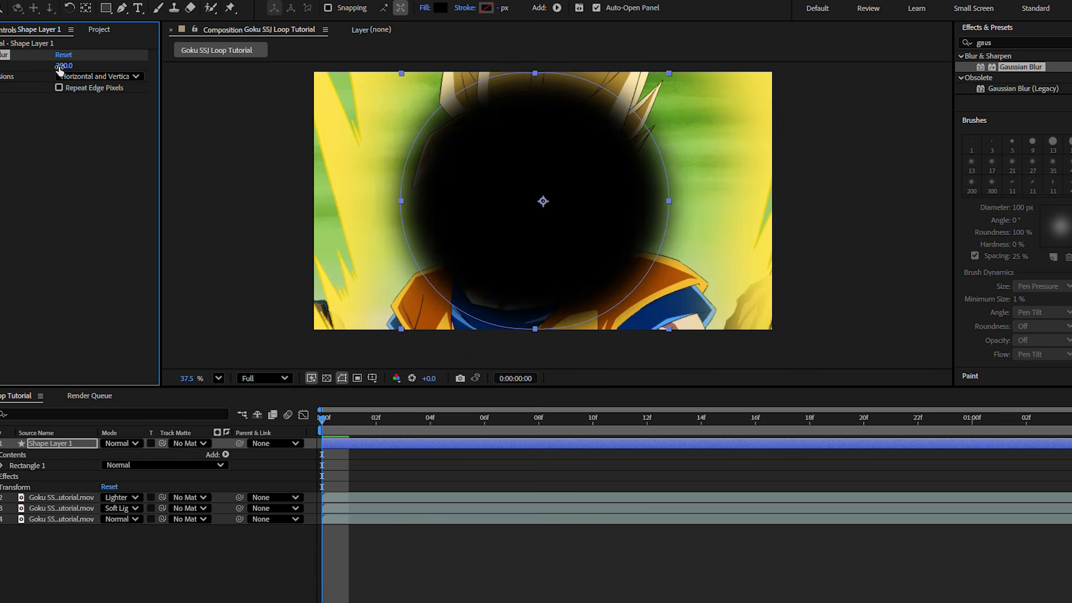
# - Set the Gaussian Blur blurriness on Shape Layer 1 to 400
pyautogui.click(60, 66)
pyautogui.write('40')
pyautogui.press('Return')
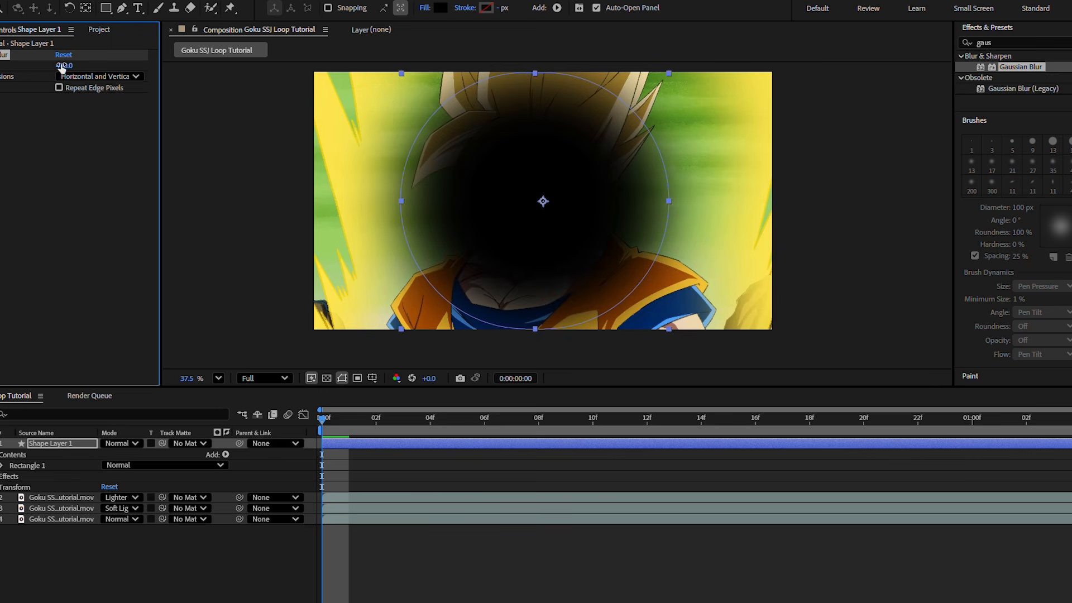
# - Set Shape Layer 1's blend mode to Overlay and its opacity to 40%
pyautogui.click(134, 444)
pyautogui.click(186, 300)
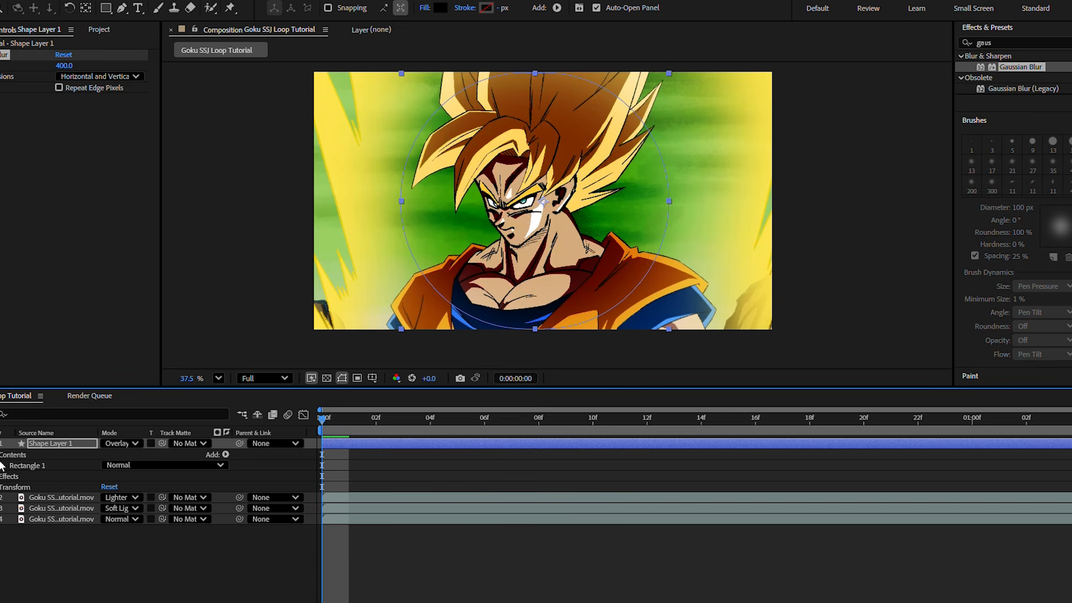
pyautogui.click(1, 487)
pyautogui.click(111, 541)
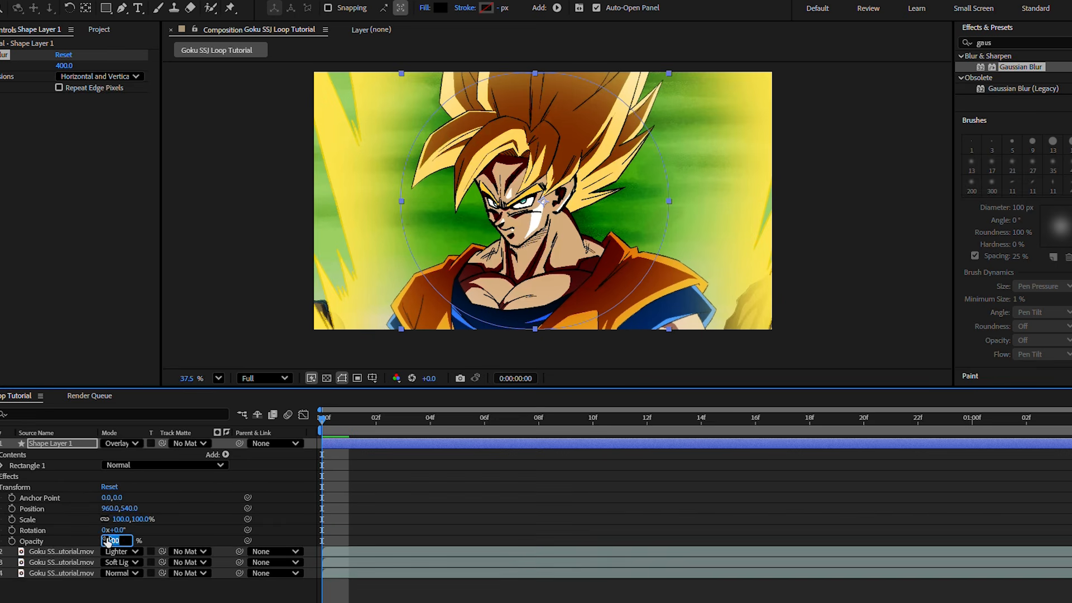
pyautogui.write('40')
pyautogui.press('Return')
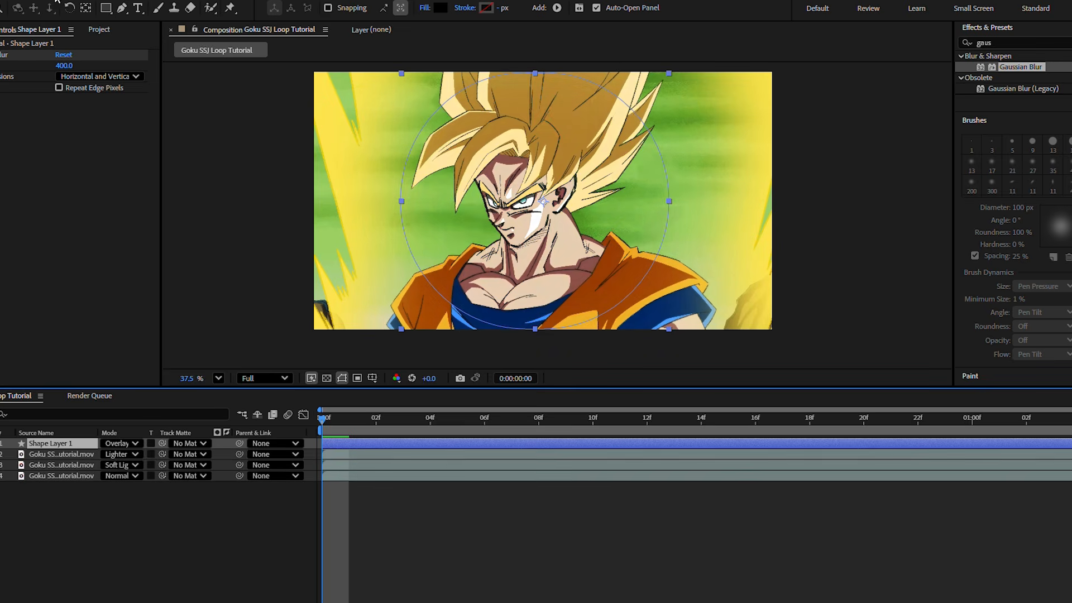
# - Add a second shape layer and draw a rectangle about 2144 px wide across the lower part of the frame, extending past its edges
pyautogui.click(58, 2)
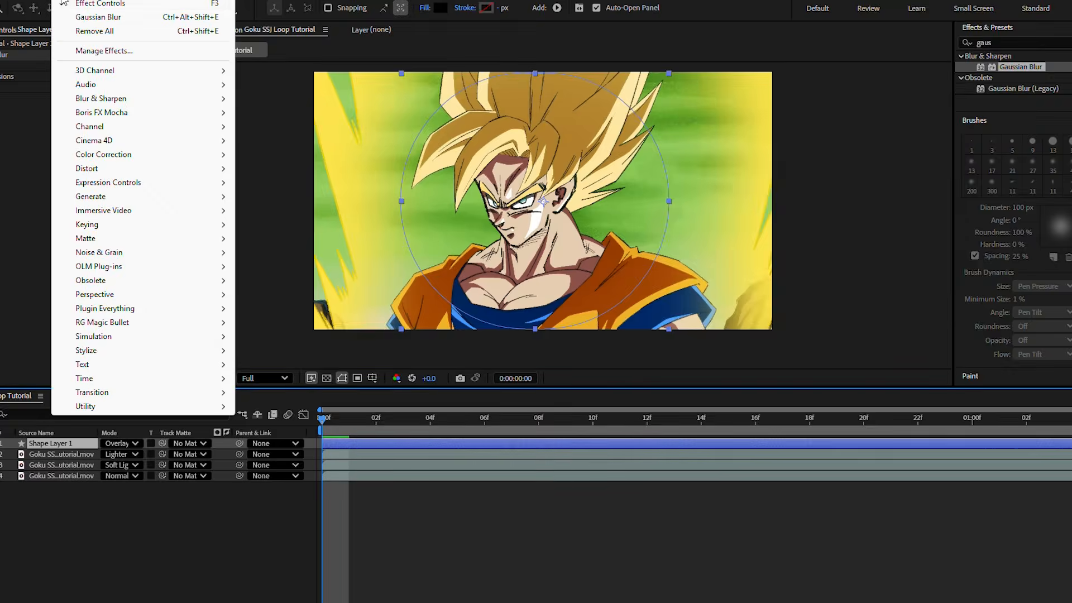
pyautogui.moveTo(32, 1)
pyautogui.click(306, 72)
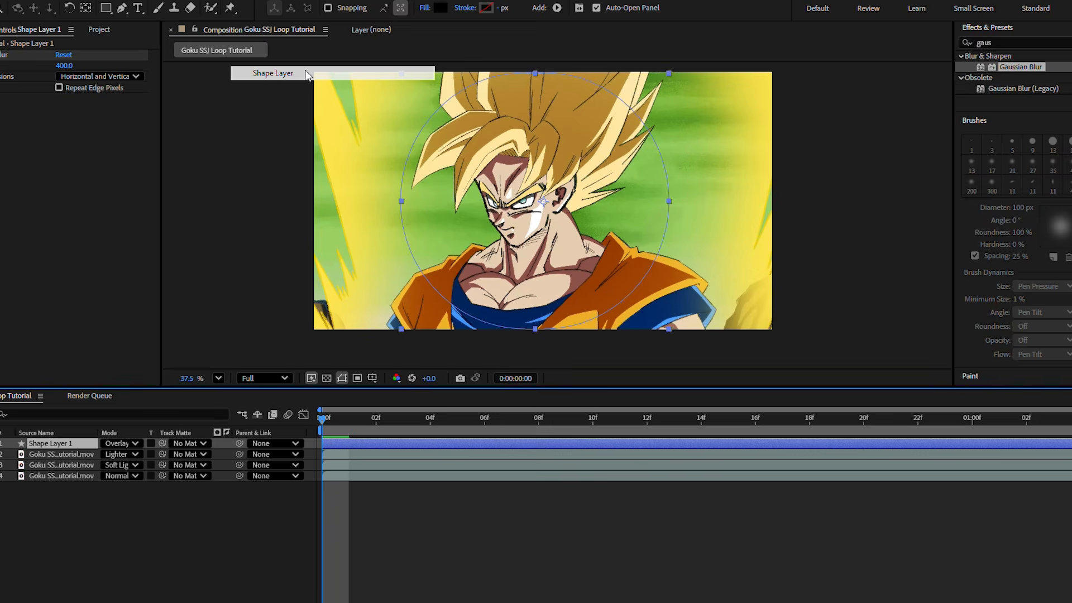
pyautogui.moveTo(290, 271); pyautogui.dragTo(802, 357)
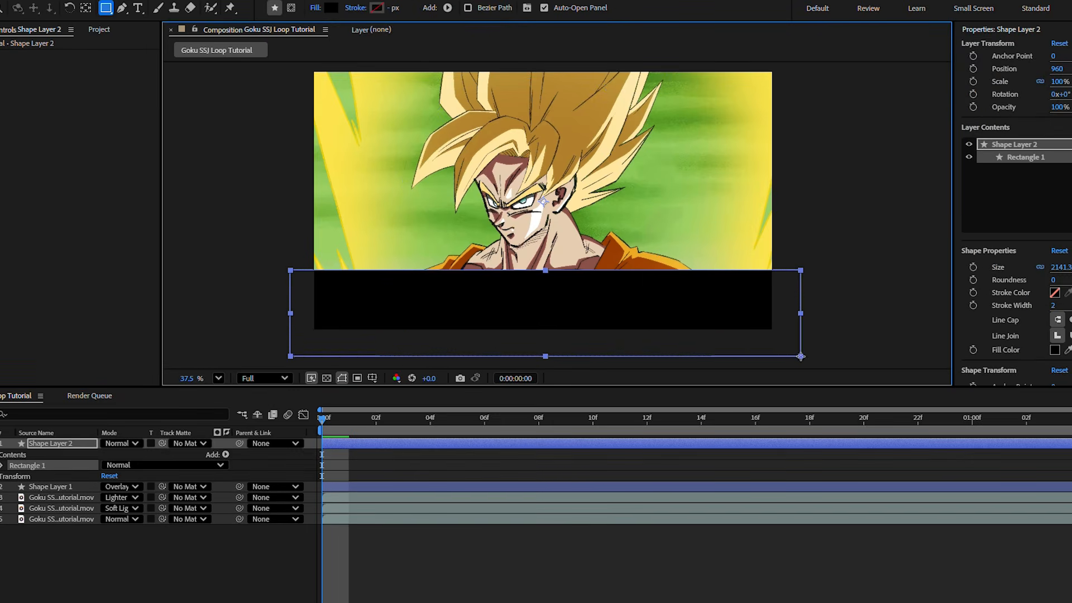
# - Set the fill color of the wide rectangle on Shape Layer 2 to yellow FFDE00
pyautogui.click(1055, 350)
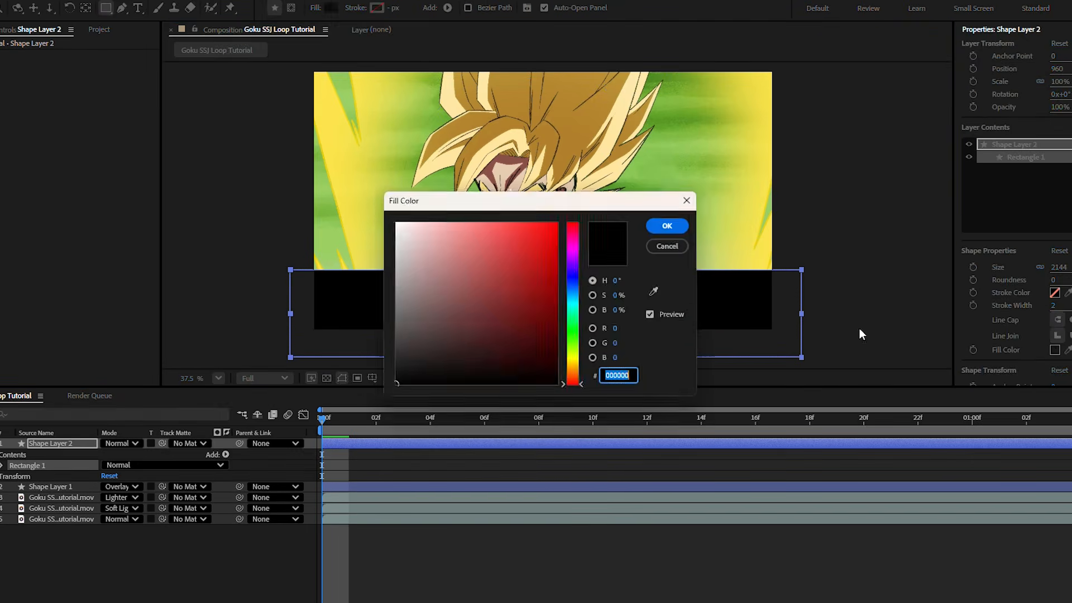
pyautogui.write('FFDE00')
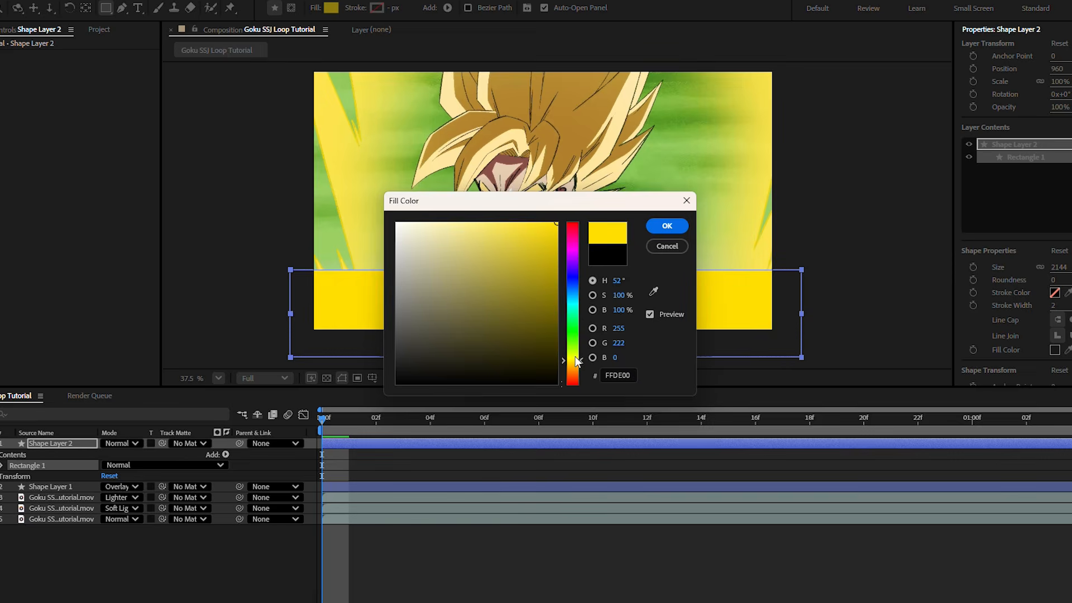
pyautogui.click(667, 226)
# - Apply Gaussian Blur to Shape Layer 2 with Repeat Edge Pixels off and a blurriness of 300
pyautogui.scroll(-10, 1061, 252)
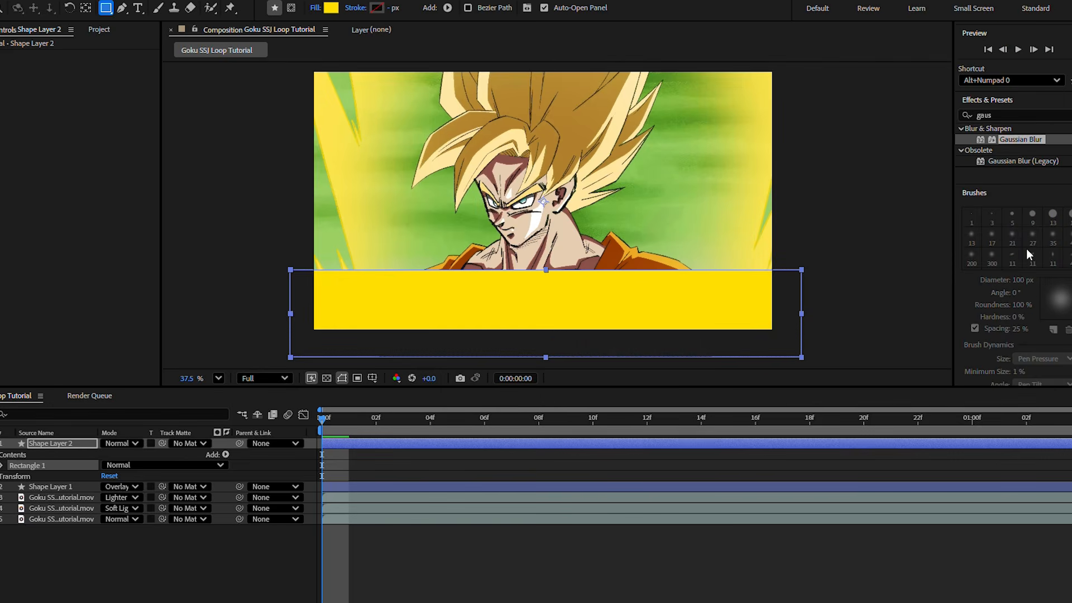
pyautogui.moveTo(1022, 141); pyautogui.dragTo(61, 443)
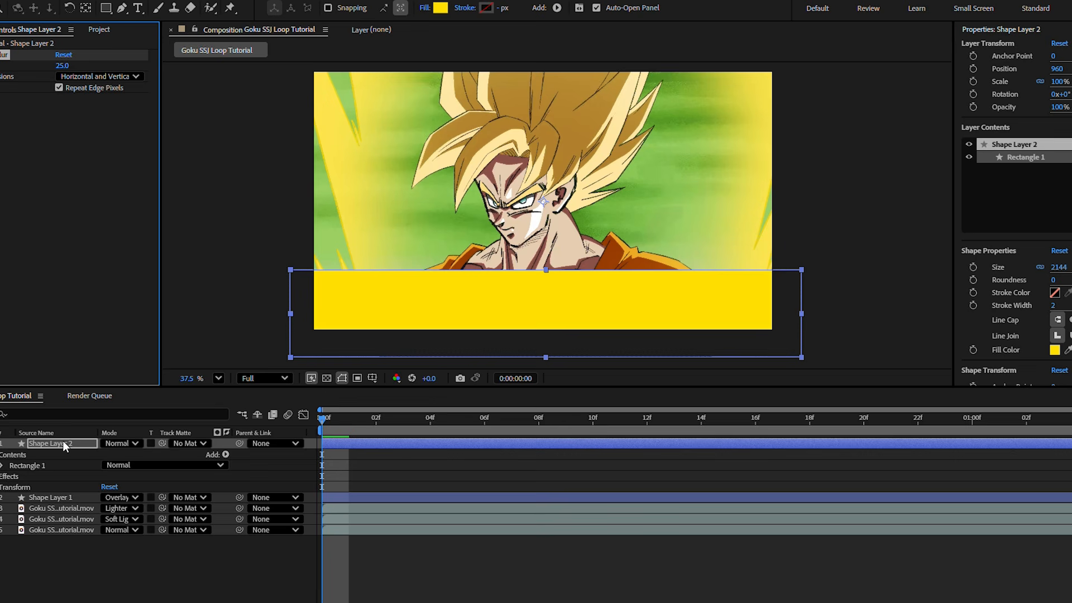
pyautogui.click(58, 87)
pyautogui.click(66, 66)
pyautogui.write('200')
pyautogui.press('Return')
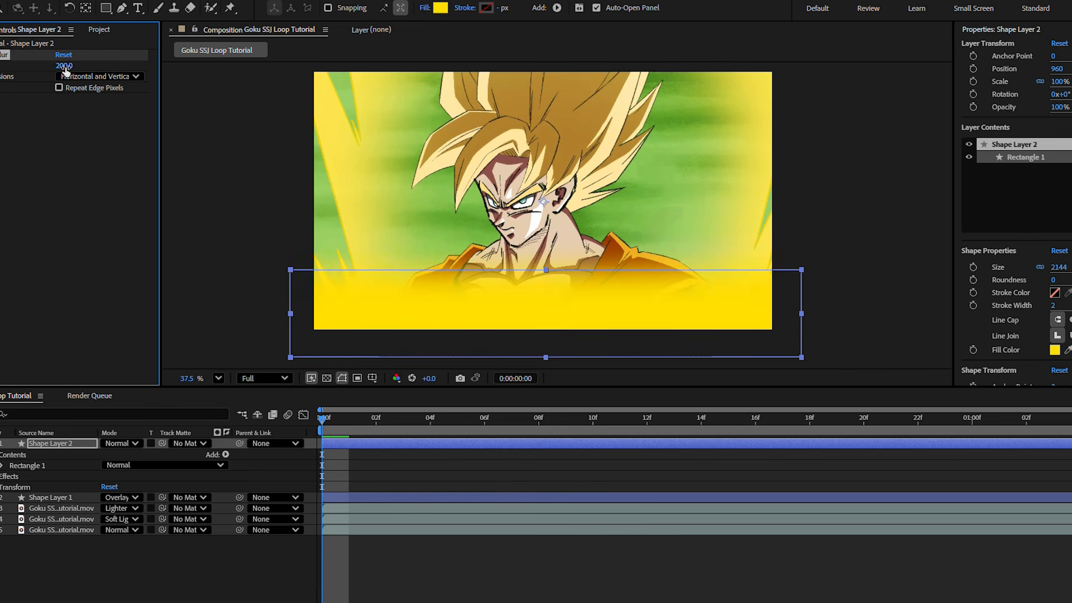
pyautogui.click(65, 67)
pyautogui.write('300')
pyautogui.press('Return')
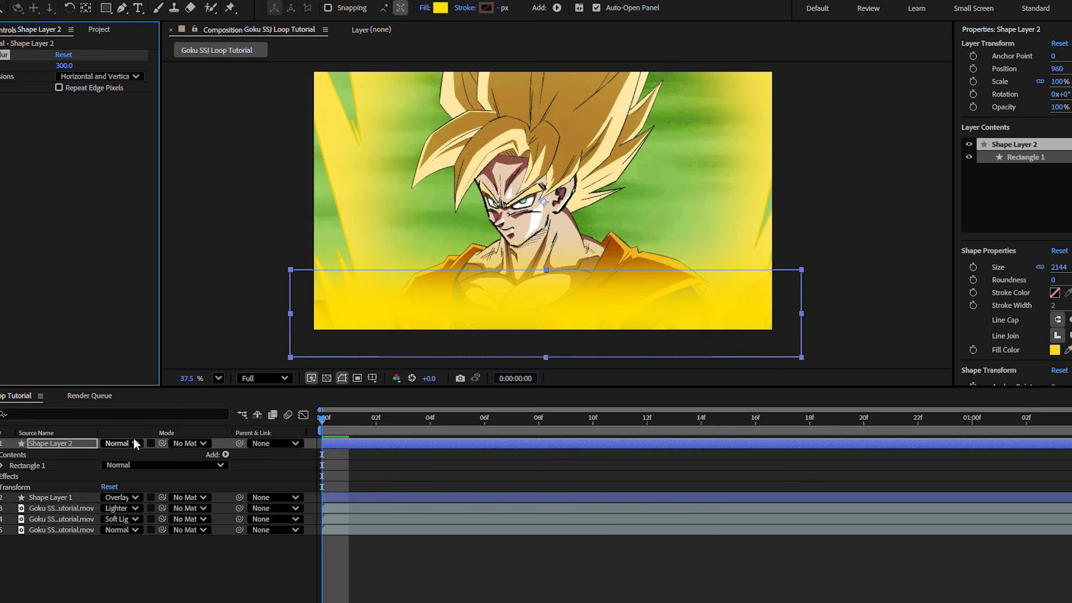
# - Set Shape Layer 2's blend mode to Add and its opacity to 20%
pyautogui.click(122, 443)
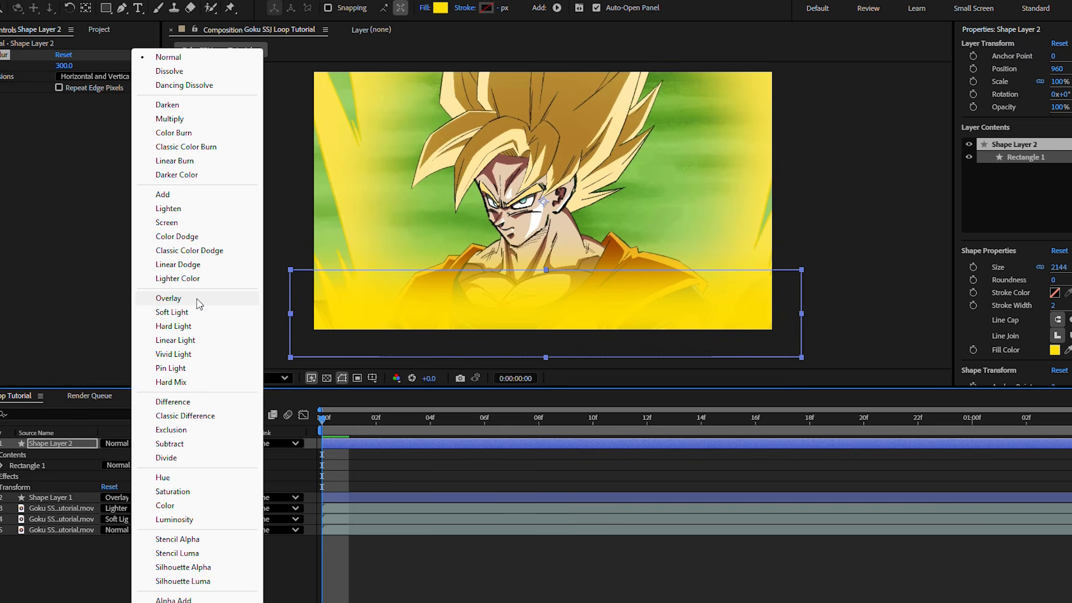
pyautogui.click(172, 196)
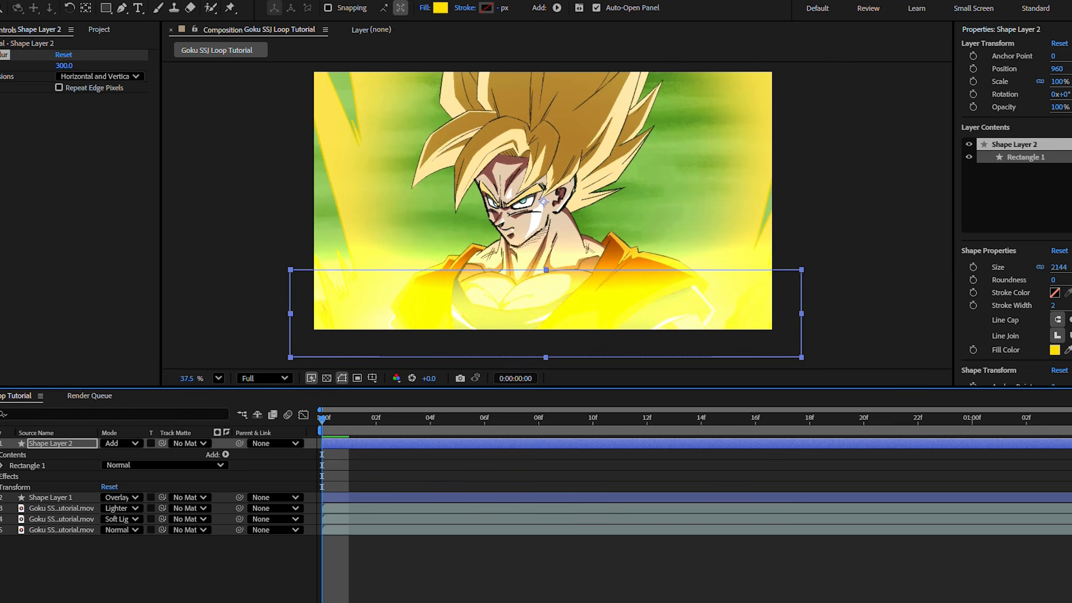
pyautogui.click(1, 487)
pyautogui.click(110, 541)
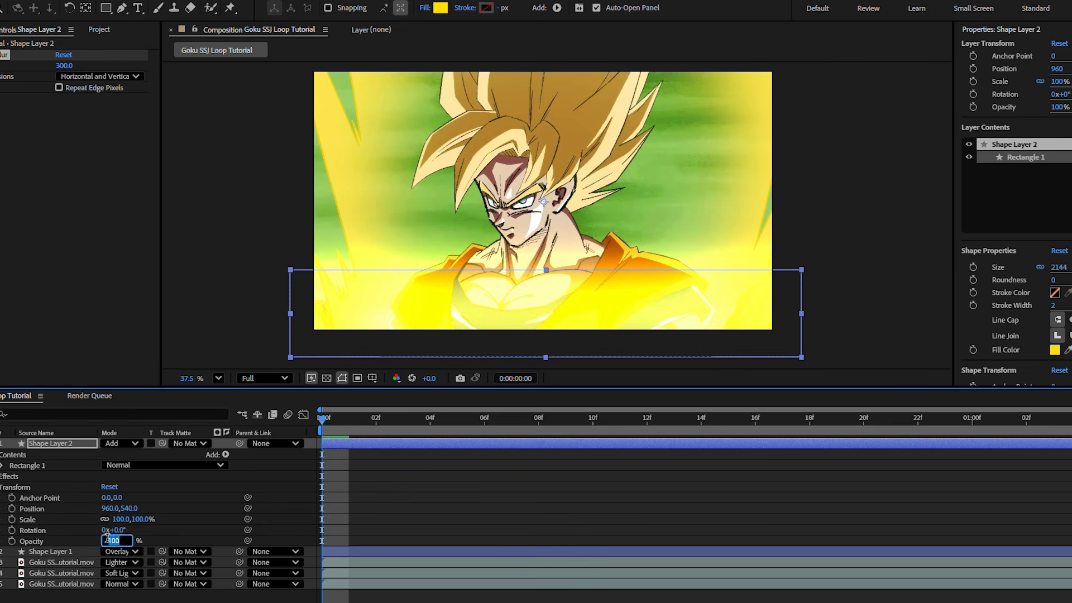
pyautogui.write('20')
pyautogui.press('Return')
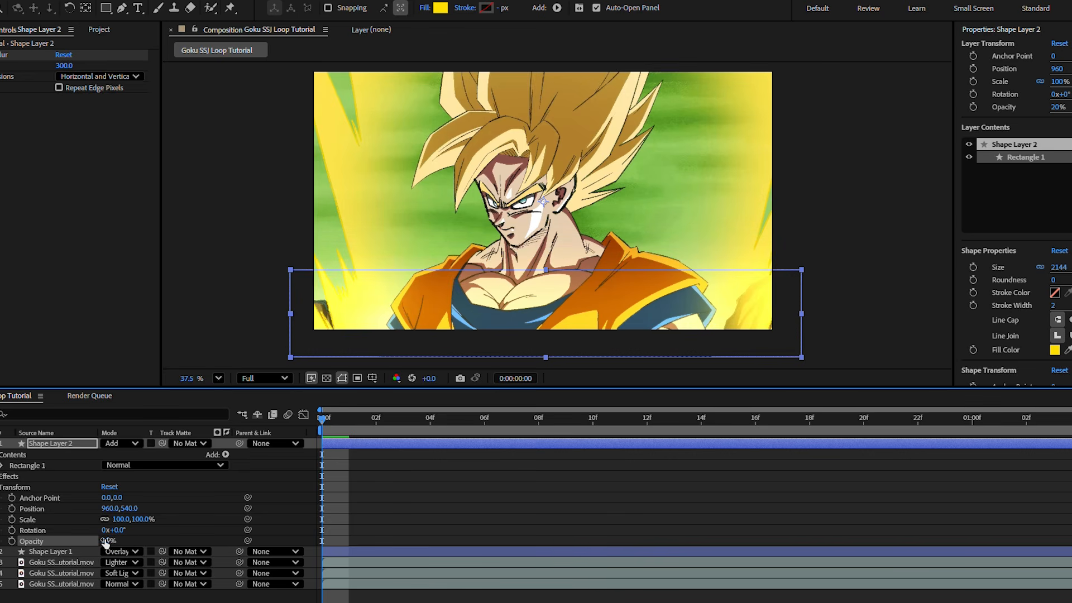